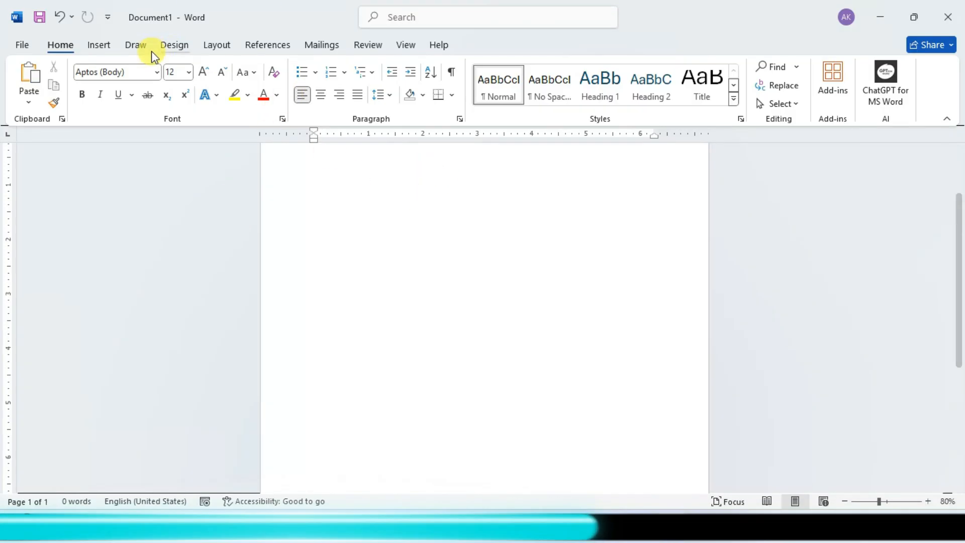
Step: Draw a Flowchart: Delay shape about 3.79" high and 3.94" wide in the middle of the page
{"action": "left_click", "coordinate": [101, 47]}
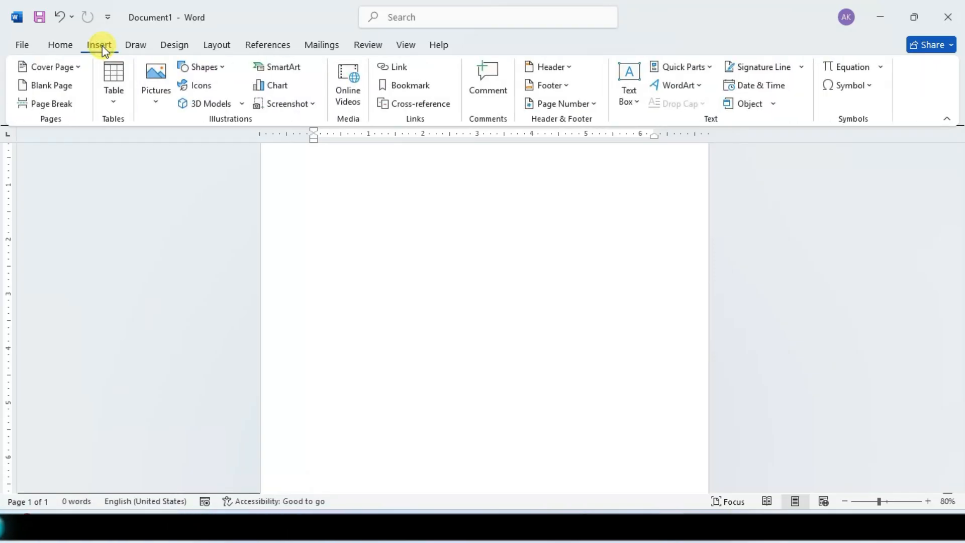
{"action": "left_click", "coordinate": [210, 67]}
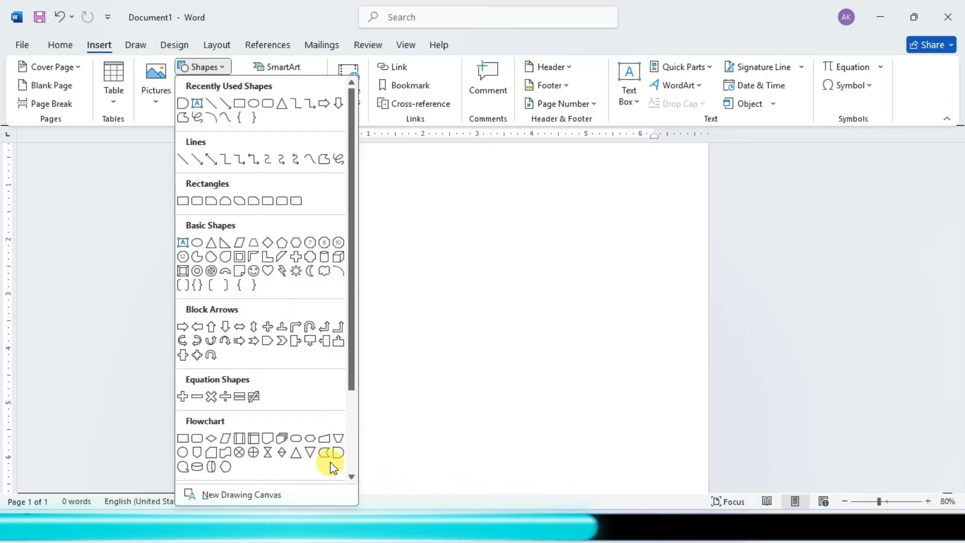
{"action": "scroll", "coordinate": [336, 454], "scroll_direction": "down", "scroll_amount": 3}
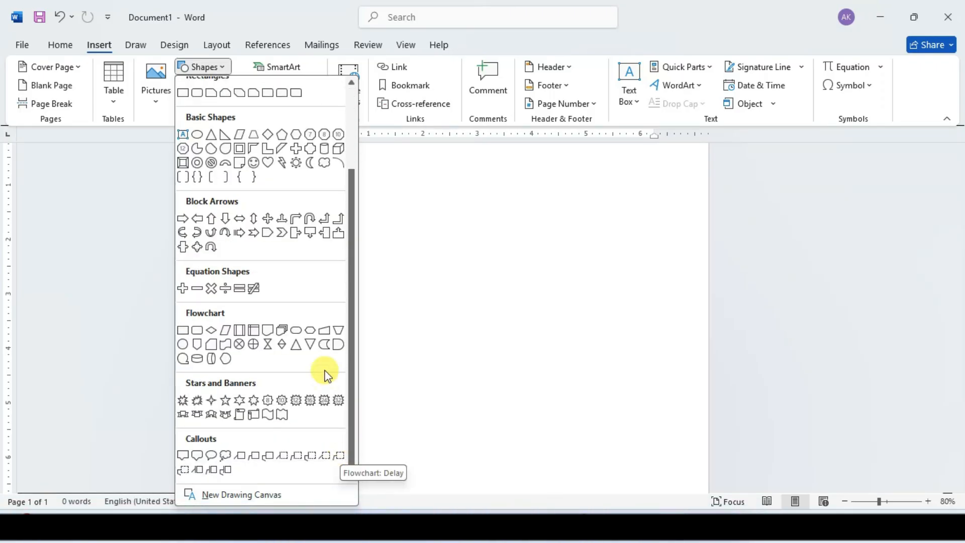
{"action": "left_click", "coordinate": [338, 345]}
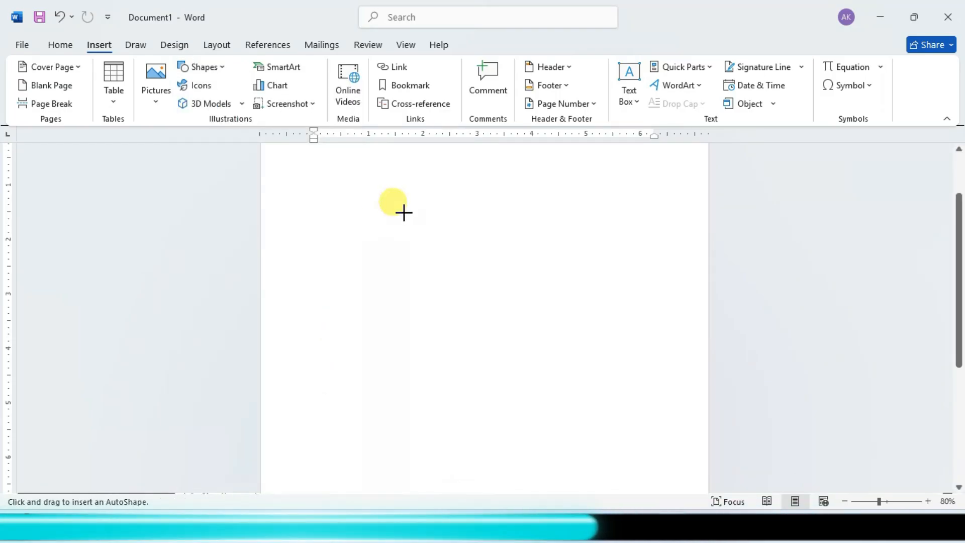
{"action": "left_click_drag", "start_coordinate": [369, 199], "coordinate": [584, 405]}
{"action": "left_click_drag", "start_coordinate": [500, 310], "coordinate": [515, 315]}
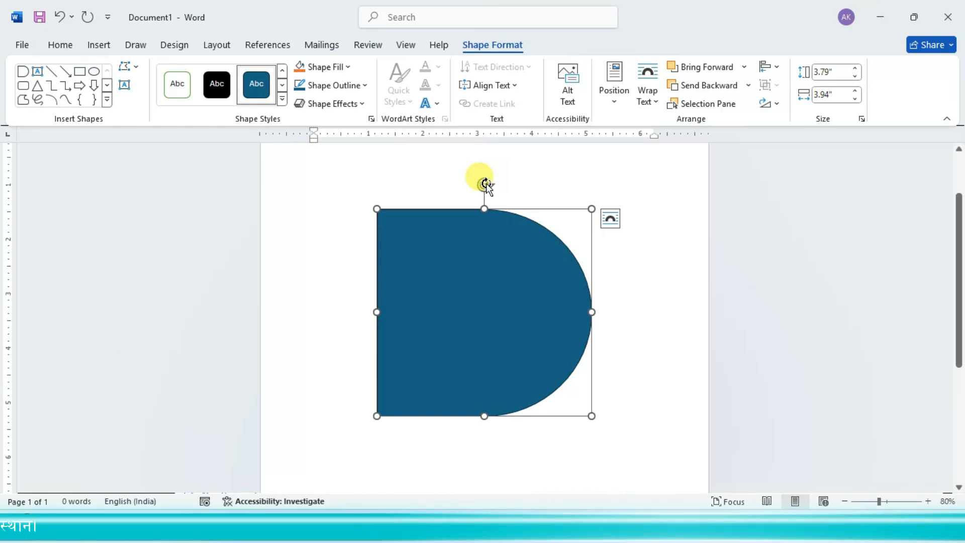
Step: Rotate the shape so its rounded side faces up and enlarge it to about 4.82" by 4.69"
{"action": "left_click_drag", "start_coordinate": [484, 183], "coordinate": [383, 314]}
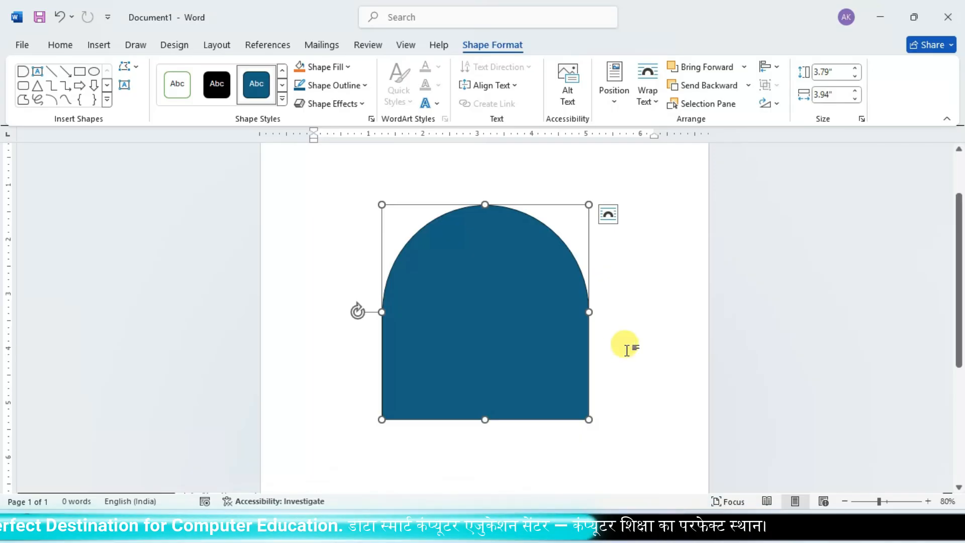
{"action": "left_click_drag", "start_coordinate": [583, 413], "coordinate": [642, 458]}
{"action": "left_click_drag", "start_coordinate": [601, 423], "coordinate": [569, 408]}
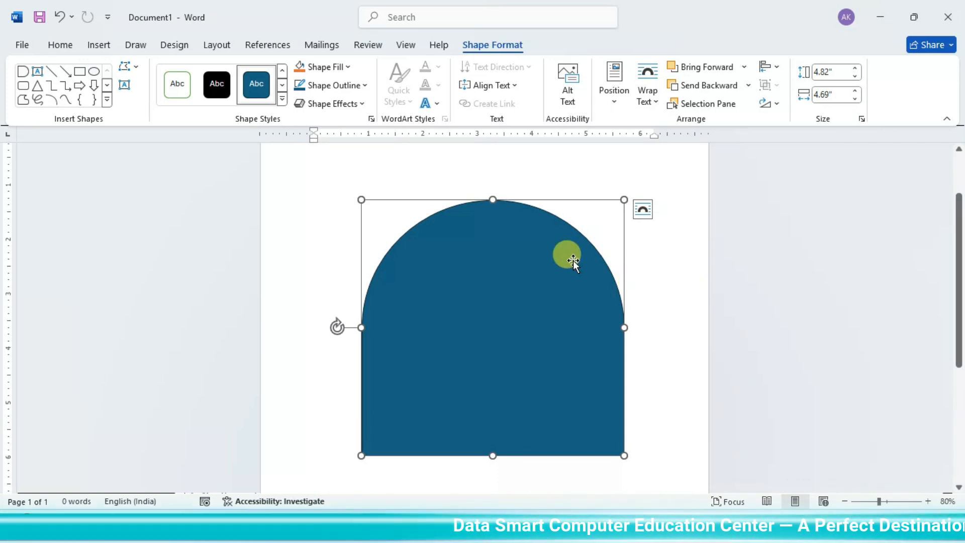
Step: Duplicate the arch, aligning the copy over the original and enlarging it to about 5.5" by 5.36" around the same centre
{"action": "key", "text": "ctrl+d"}
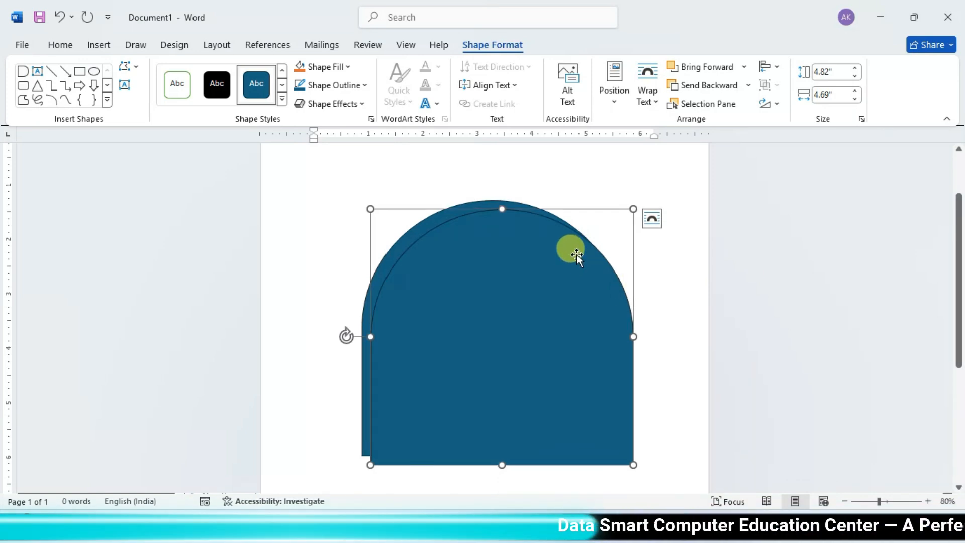
{"action": "left_click_drag", "start_coordinate": [560, 285], "coordinate": [549, 275]}
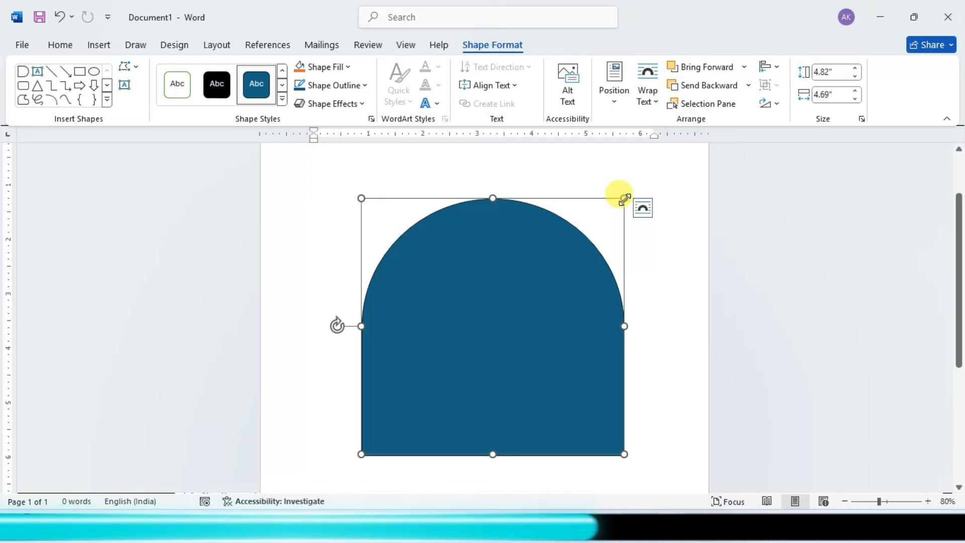
{"action": "left_click_drag", "start_coordinate": [624, 198], "coordinate": [642, 186]}
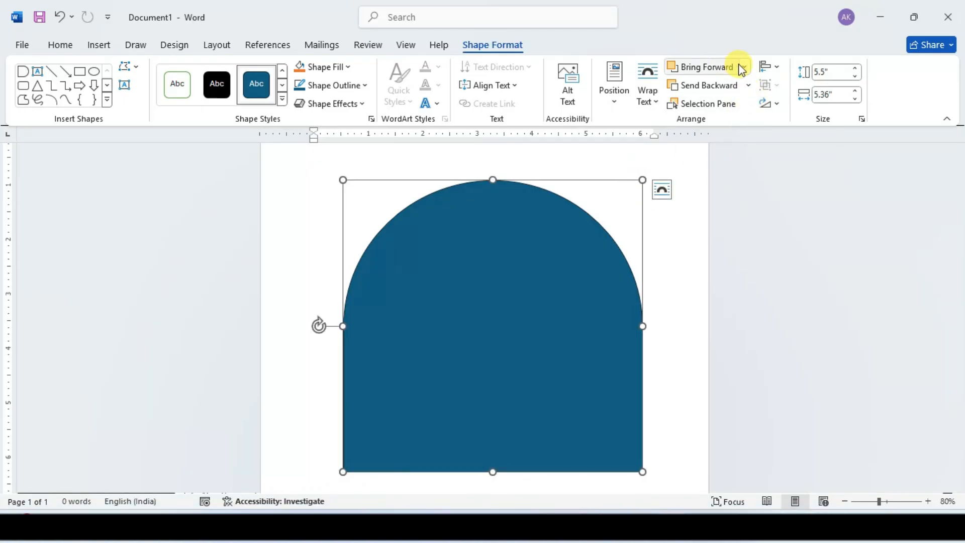
Step: Send the larger arch to the back and remove its fill
{"action": "left_click", "coordinate": [746, 87]}
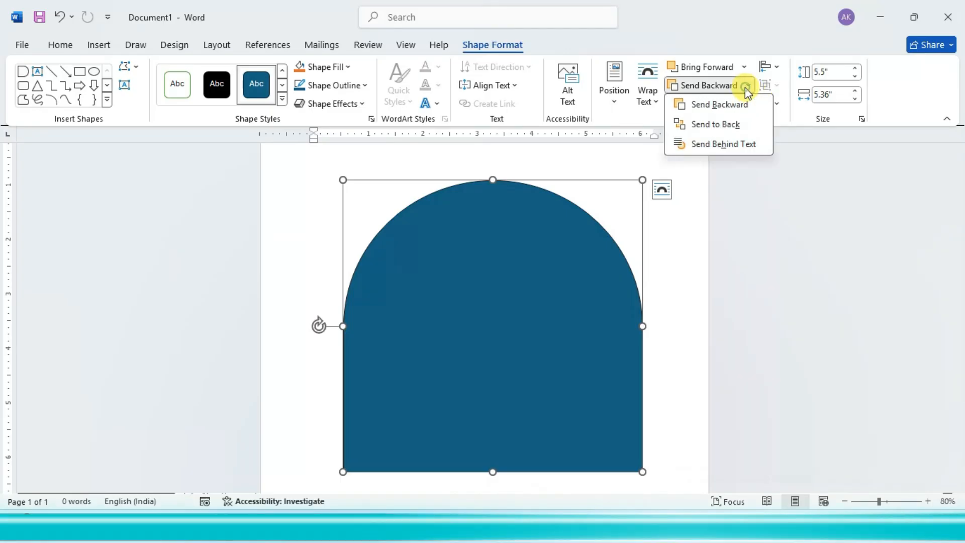
{"action": "left_click", "coordinate": [712, 129]}
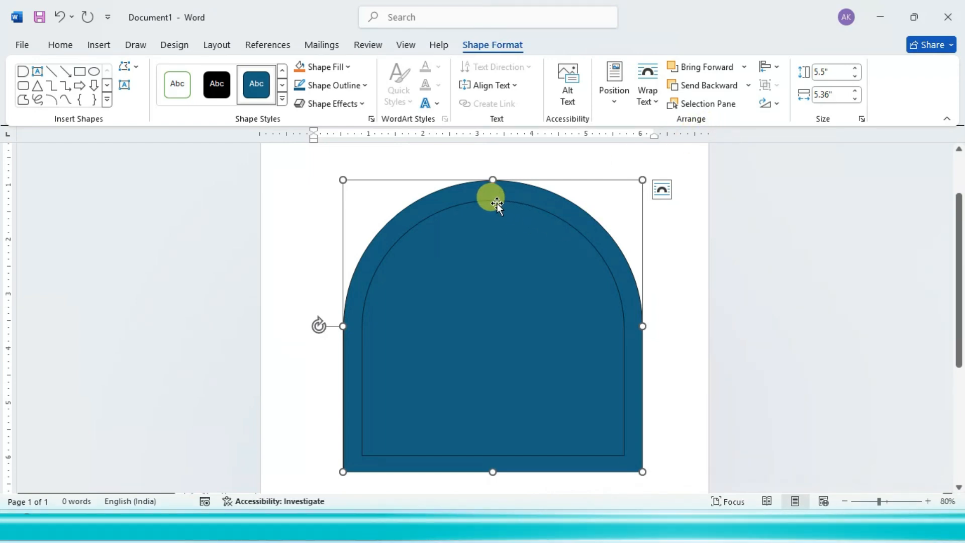
{"action": "left_click", "coordinate": [330, 69]}
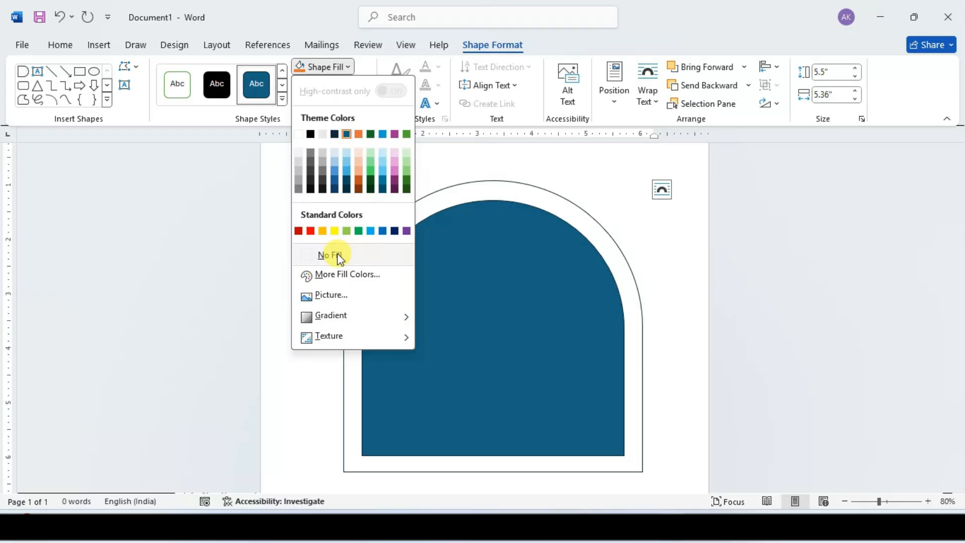
{"action": "left_click", "coordinate": [337, 255]}
Step: Give the outer arch a red outline with a 6 pt weight
{"action": "left_click", "coordinate": [330, 85]}
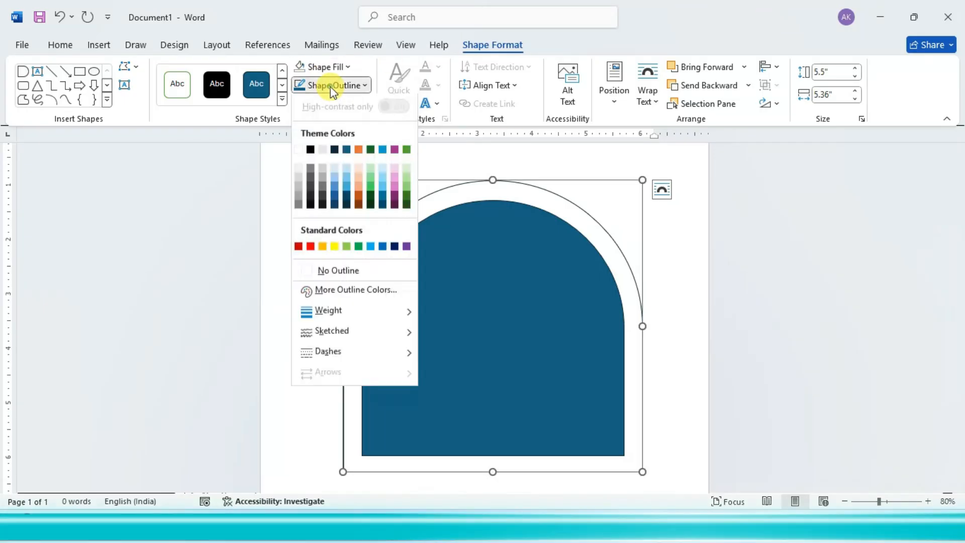
{"action": "left_click", "coordinate": [309, 246]}
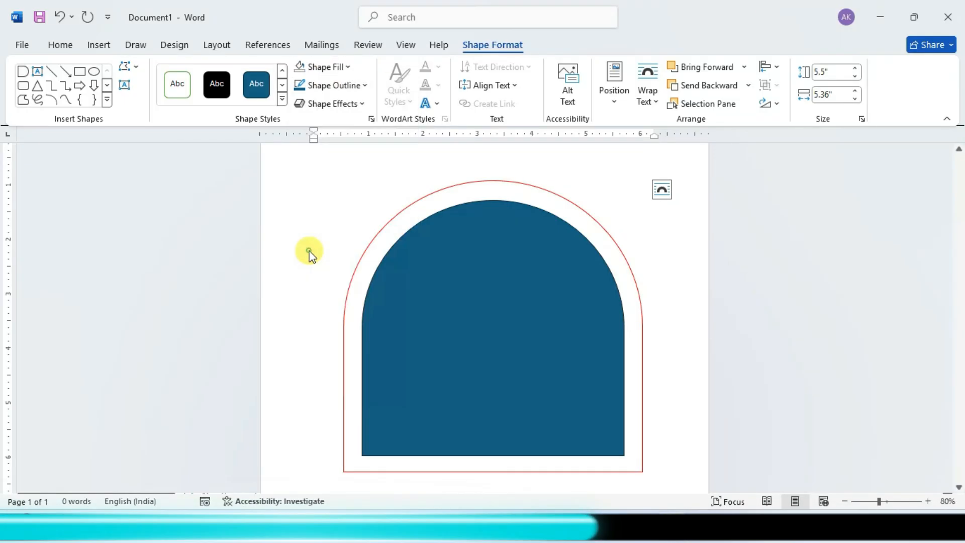
{"action": "left_click", "coordinate": [343, 87]}
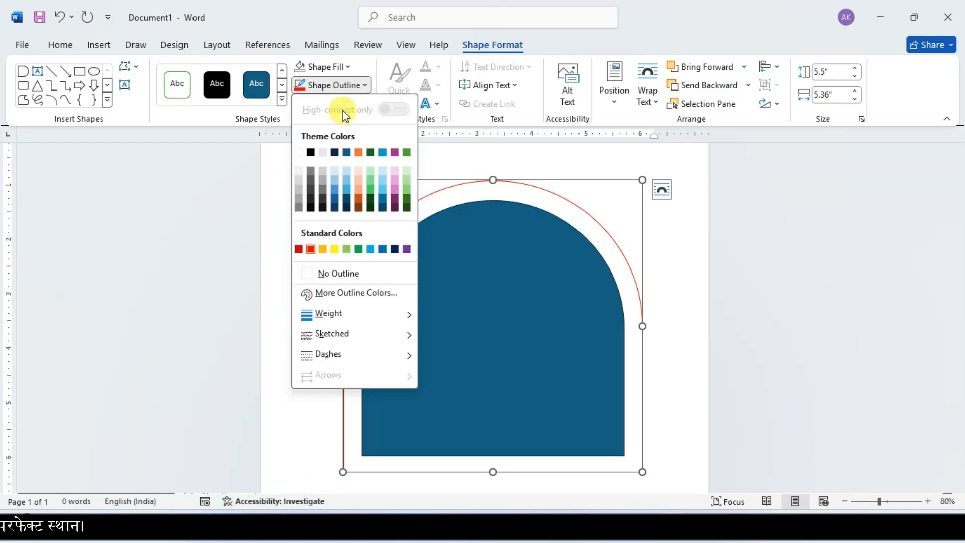
{"action": "mouse_move", "coordinate": [351, 314]}
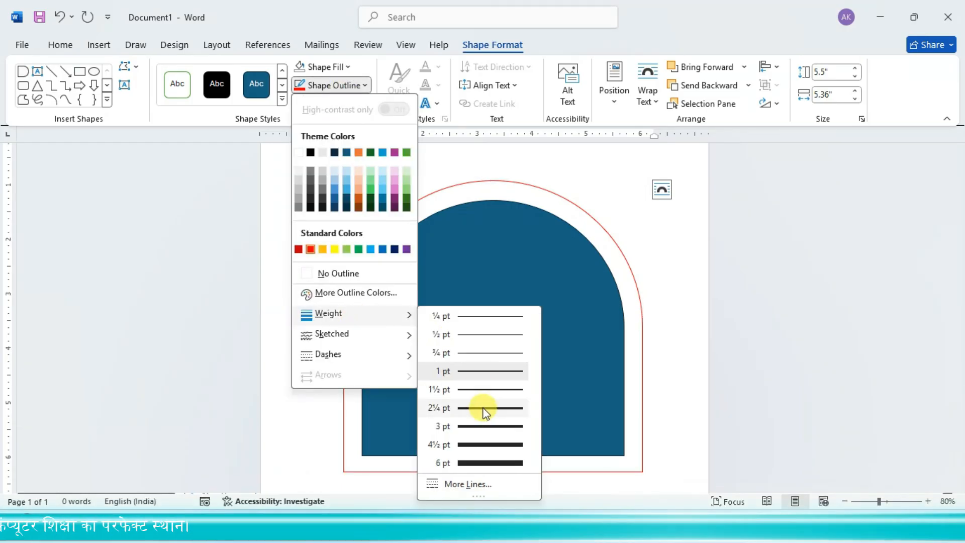
{"action": "left_click", "coordinate": [473, 460]}
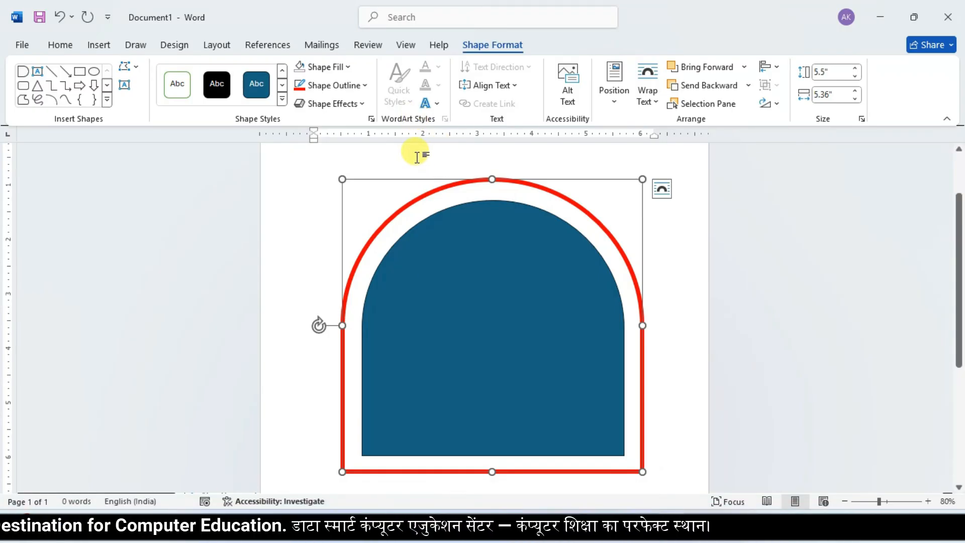
Step: Apply a red outline and a red fill to the inner arch
{"action": "left_click", "coordinate": [474, 259]}
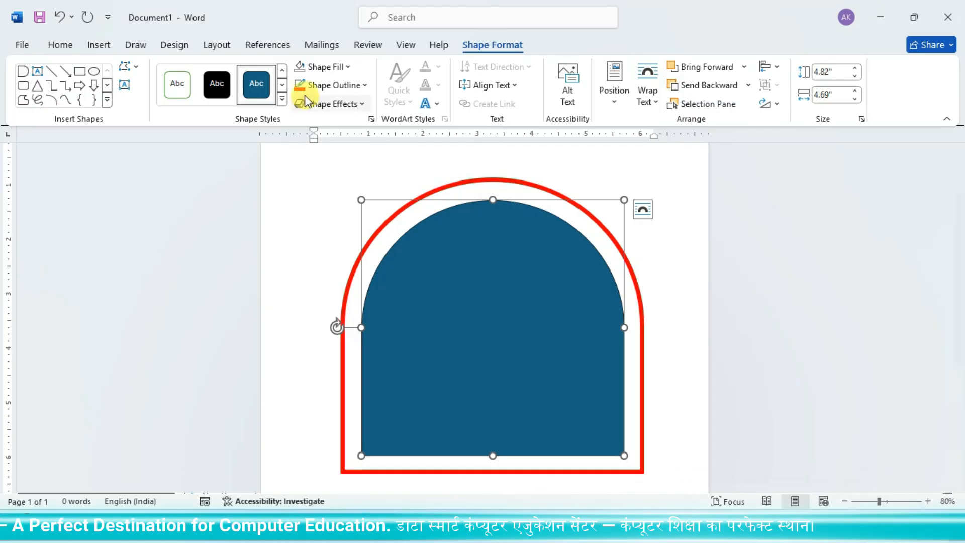
{"action": "left_click", "coordinate": [334, 68]}
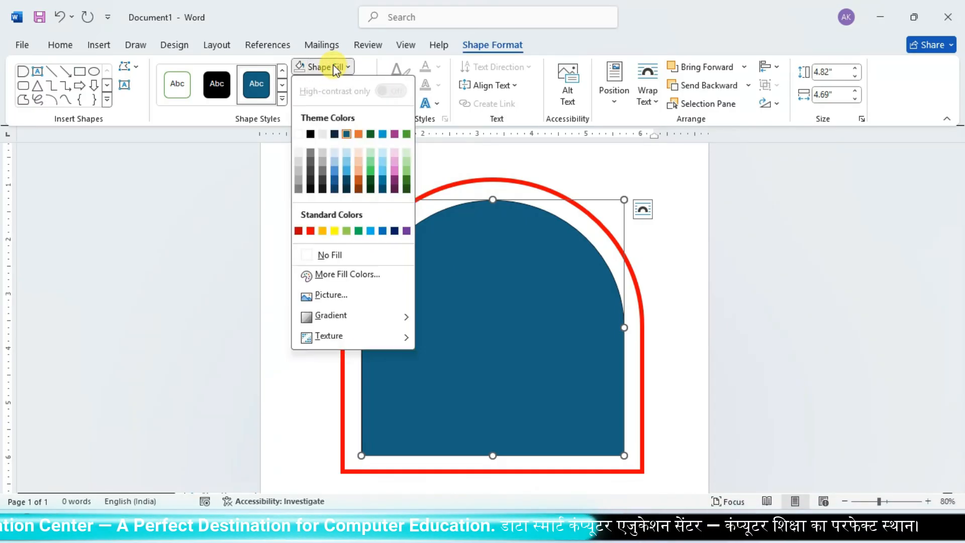
{"action": "left_click", "coordinate": [334, 67]}
{"action": "left_click", "coordinate": [299, 86]}
{"action": "left_click", "coordinate": [326, 67]}
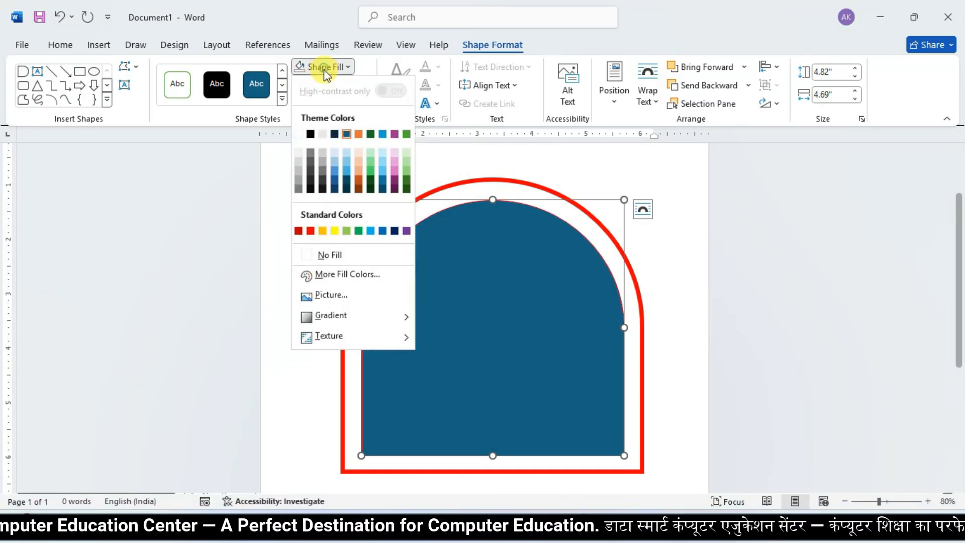
{"action": "left_click", "coordinate": [311, 231]}
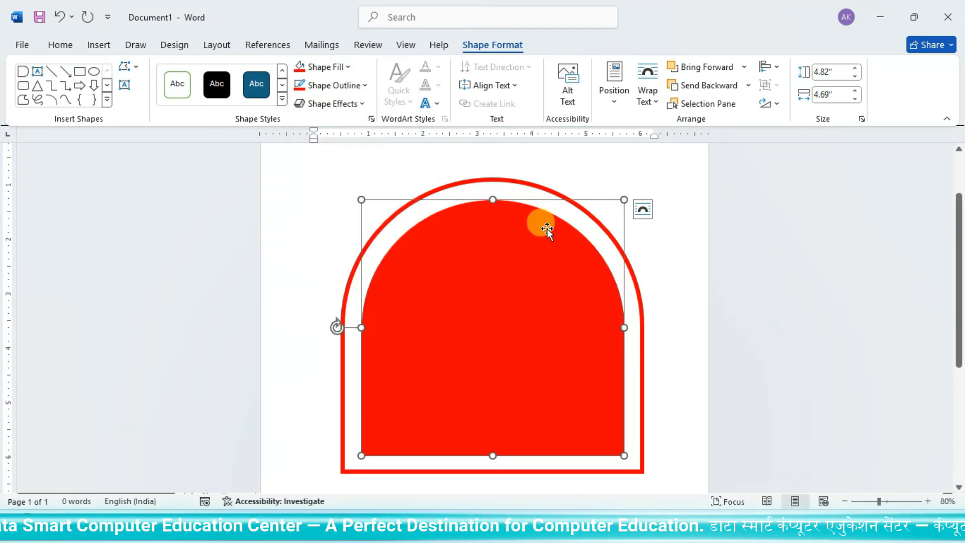
{"action": "left_click", "coordinate": [685, 201]}
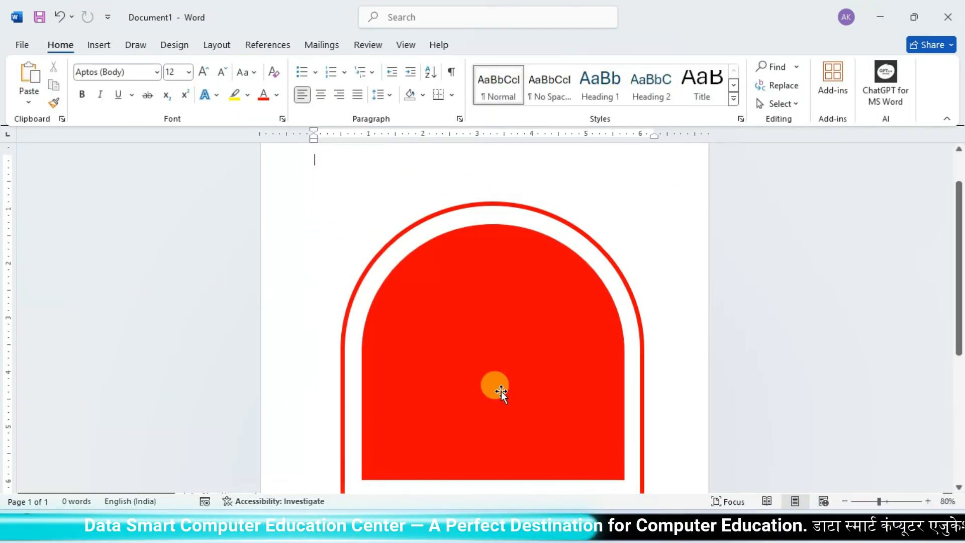
Step: Enlarge the inner red arch evenly about its centre to narrow the white gap to the outer border
{"action": "scroll", "coordinate": [502, 391], "scroll_direction": "down", "scroll_amount": 2}
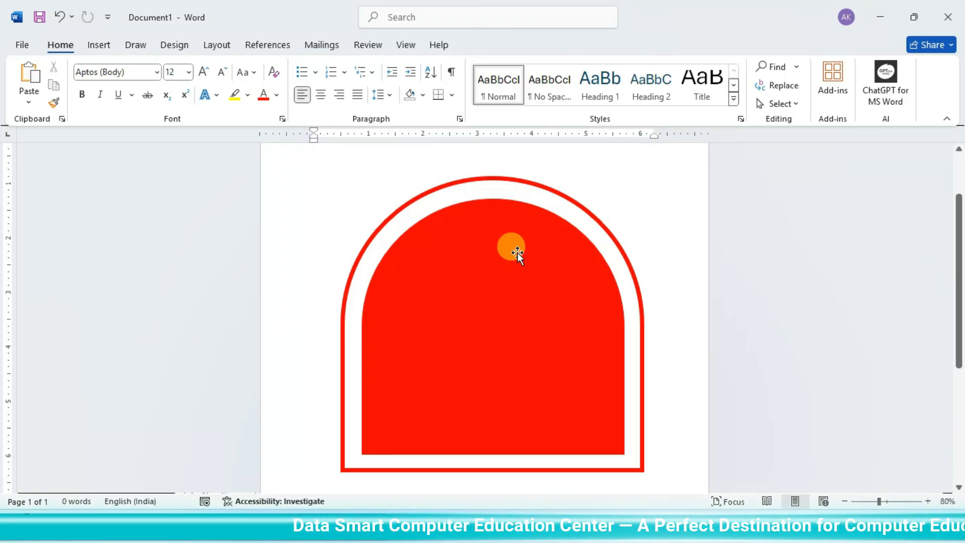
{"action": "left_click", "coordinate": [517, 253]}
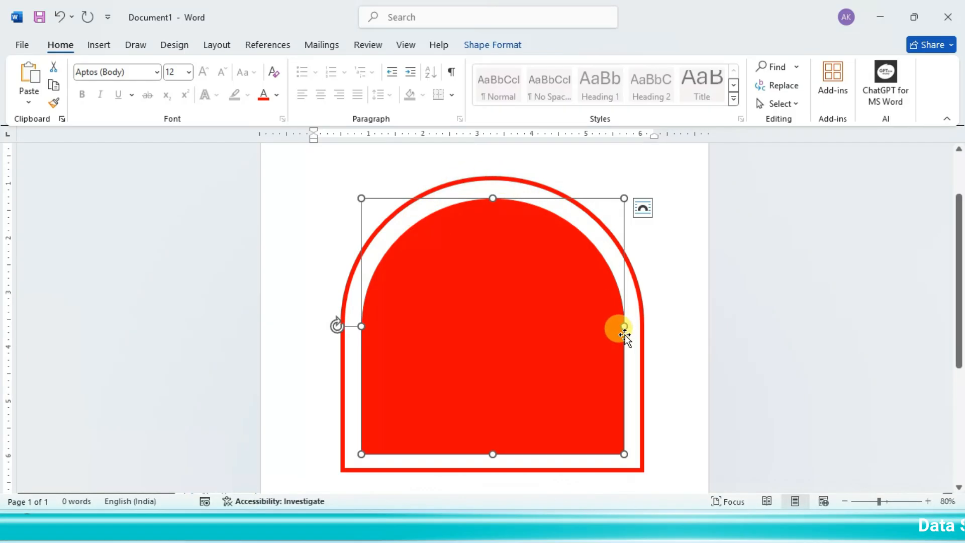
{"action": "left_click_drag", "start_coordinate": [624, 455], "coordinate": [635, 463]}
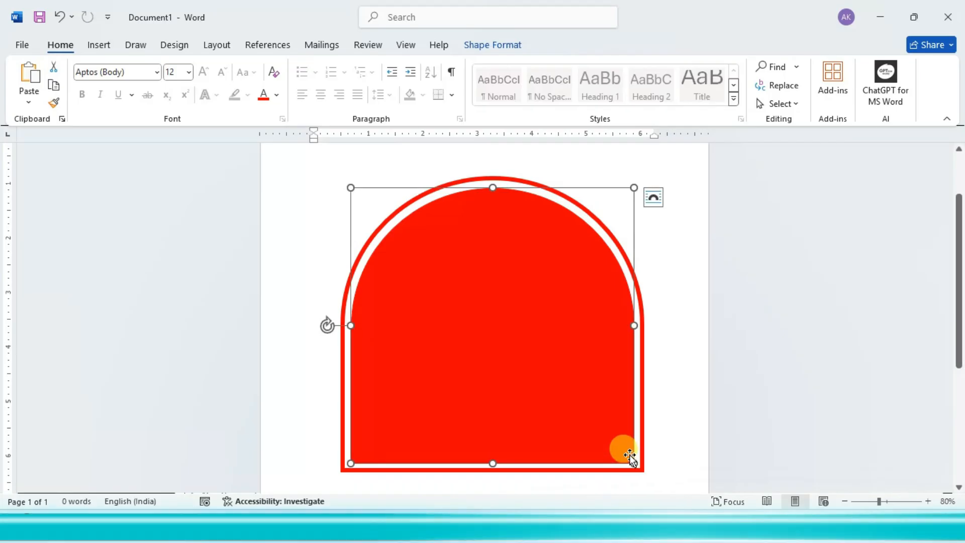
{"action": "left_click", "coordinate": [680, 323]}
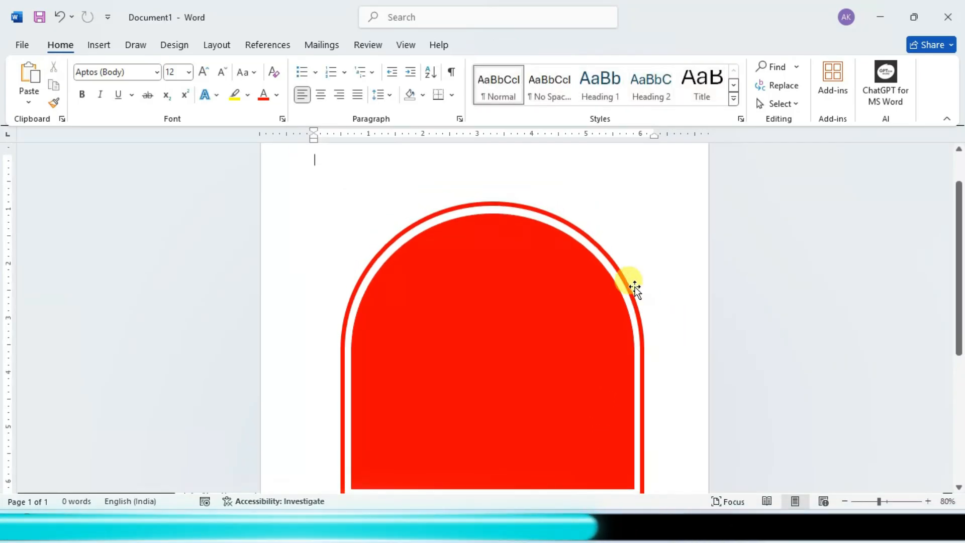
Step: Draw a small oval about 0.27" high and 0.3" wide just above the top of the outer arch
{"action": "scroll", "coordinate": [634, 286], "scroll_direction": "down", "scroll_amount": 2}
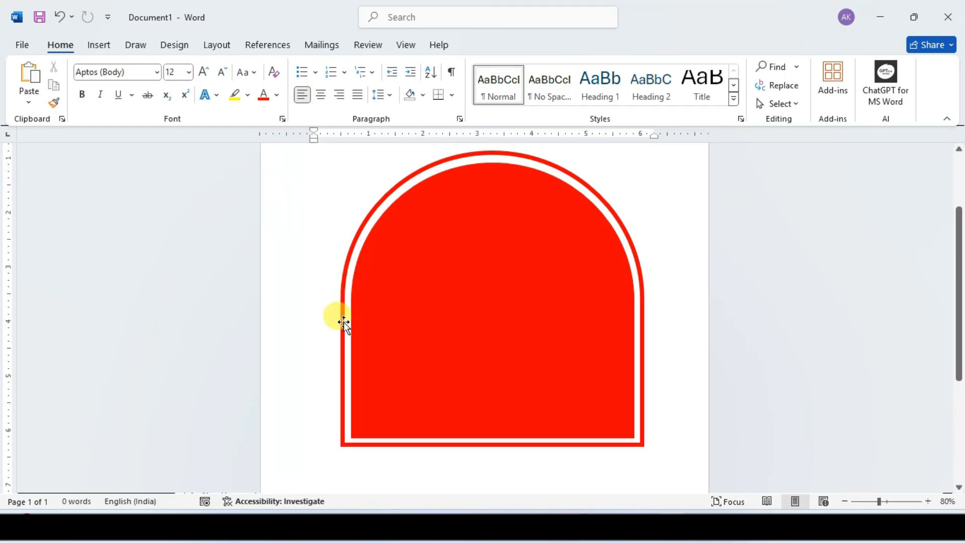
{"action": "left_click", "coordinate": [99, 45]}
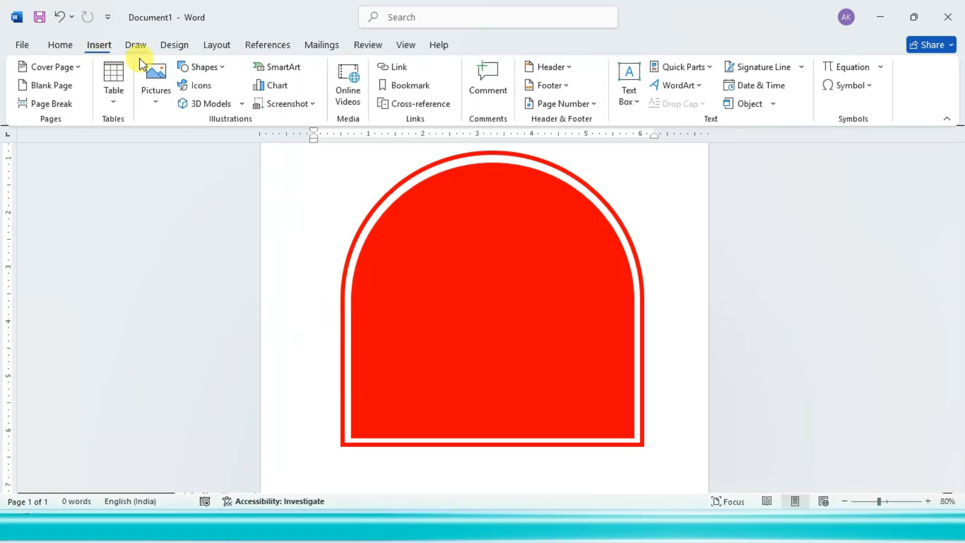
{"action": "left_click", "coordinate": [206, 67]}
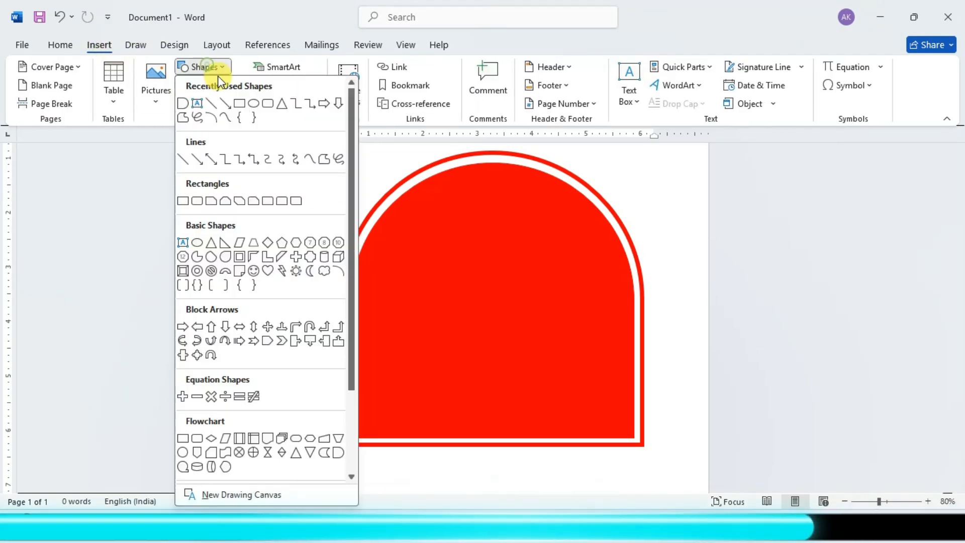
{"action": "left_click", "coordinate": [254, 103]}
{"action": "scroll", "coordinate": [362, 196], "scroll_direction": "up", "scroll_amount": 2}
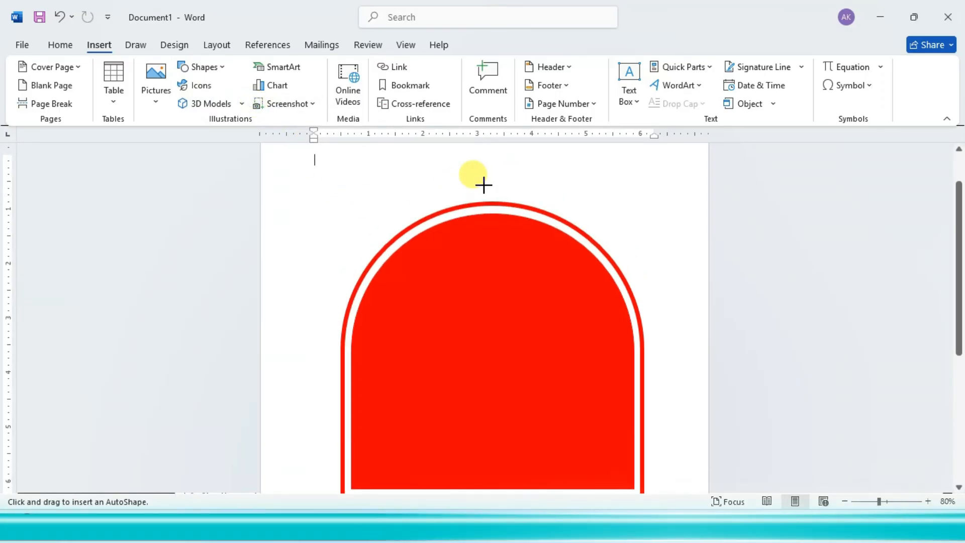
{"action": "left_click_drag", "start_coordinate": [483, 185], "coordinate": [501, 198]}
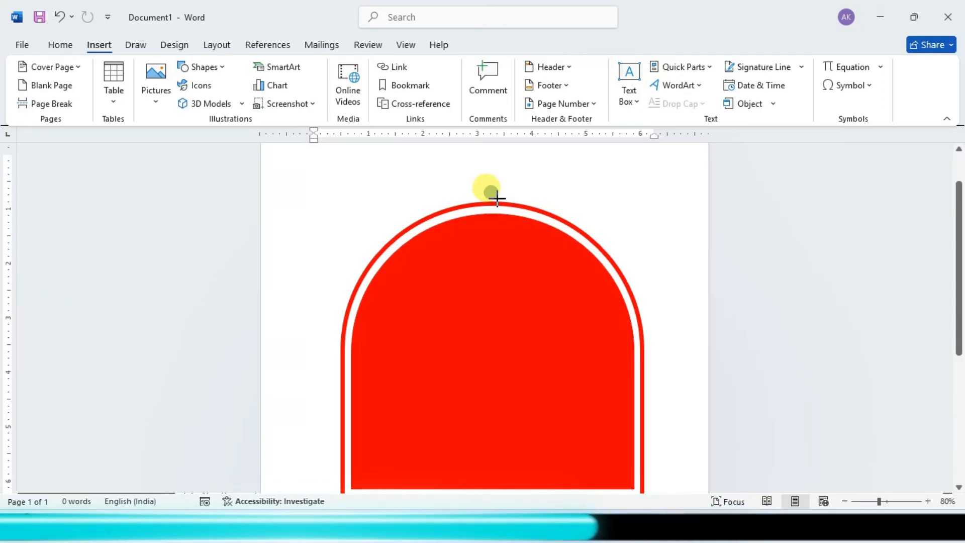
{"action": "left_click_drag", "start_coordinate": [501, 200], "coordinate": [501, 201]}
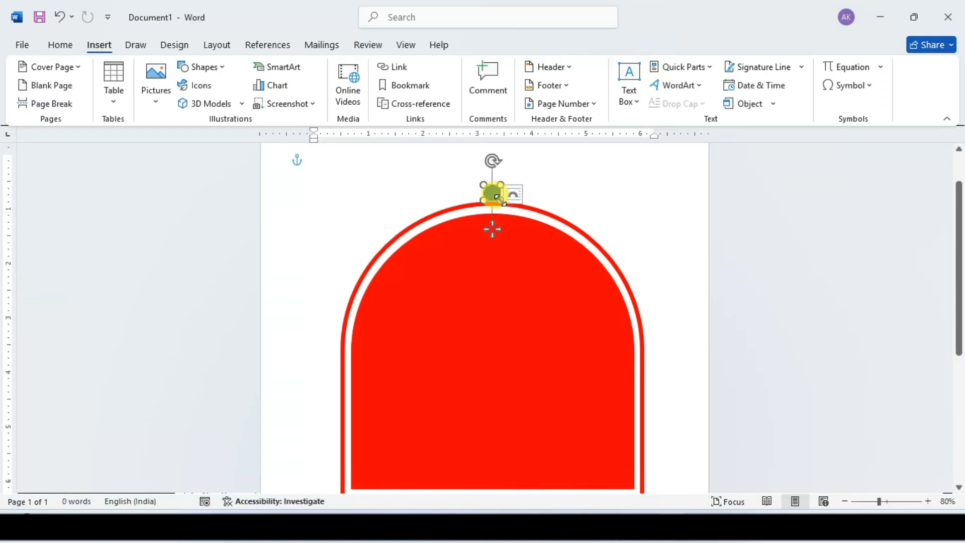
Step: Nudge the small oval slightly up and to the left, keeping it just above the arch's top
{"action": "left_click", "coordinate": [927, 499]}
{"action": "left_click", "coordinate": [927, 500]}
{"action": "left_click", "coordinate": [927, 500]}
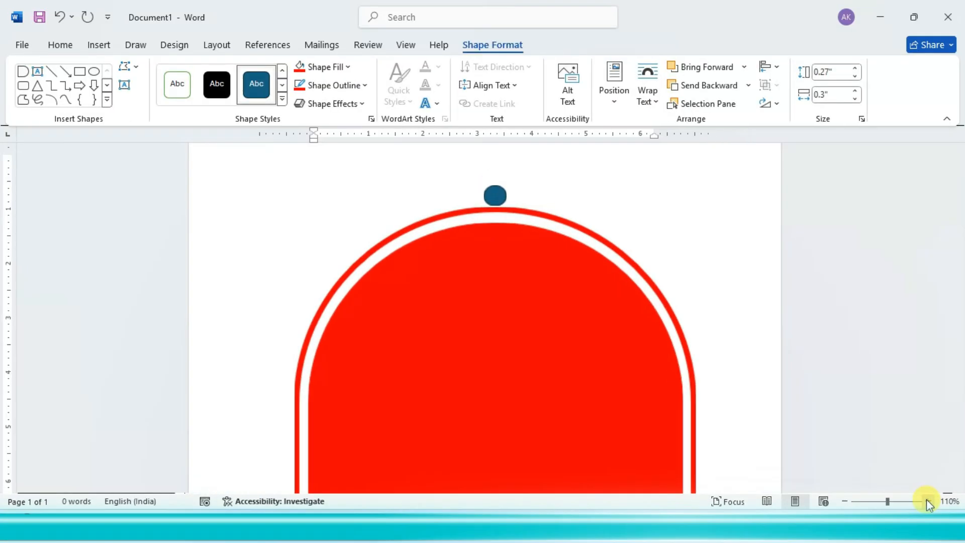
{"action": "left_click", "coordinate": [927, 500]}
{"action": "left_click", "coordinate": [927, 499]}
{"action": "left_click", "coordinate": [927, 500]}
{"action": "left_click", "coordinate": [927, 499]}
{"action": "left_click", "coordinate": [927, 499]}
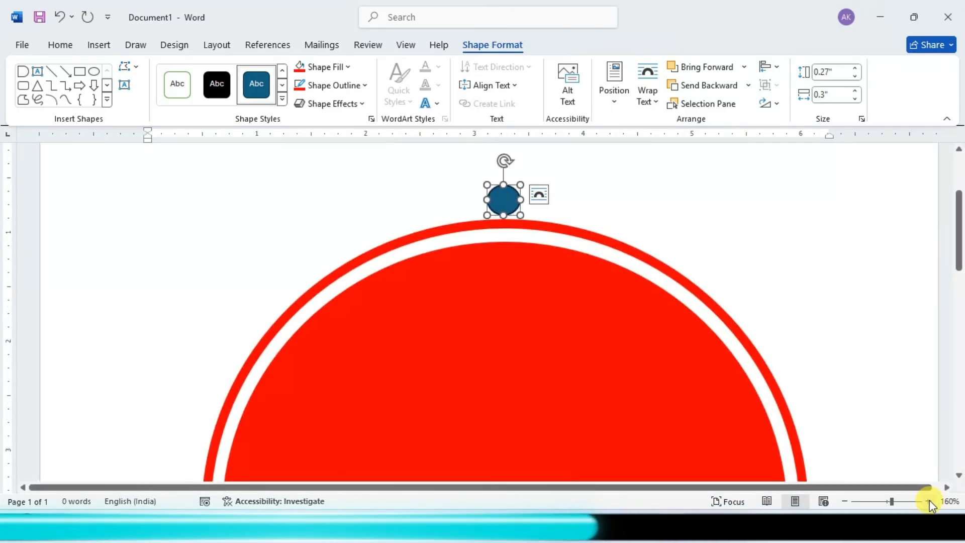
{"action": "left_click", "coordinate": [927, 499]}
{"action": "left_click", "coordinate": [927, 499]}
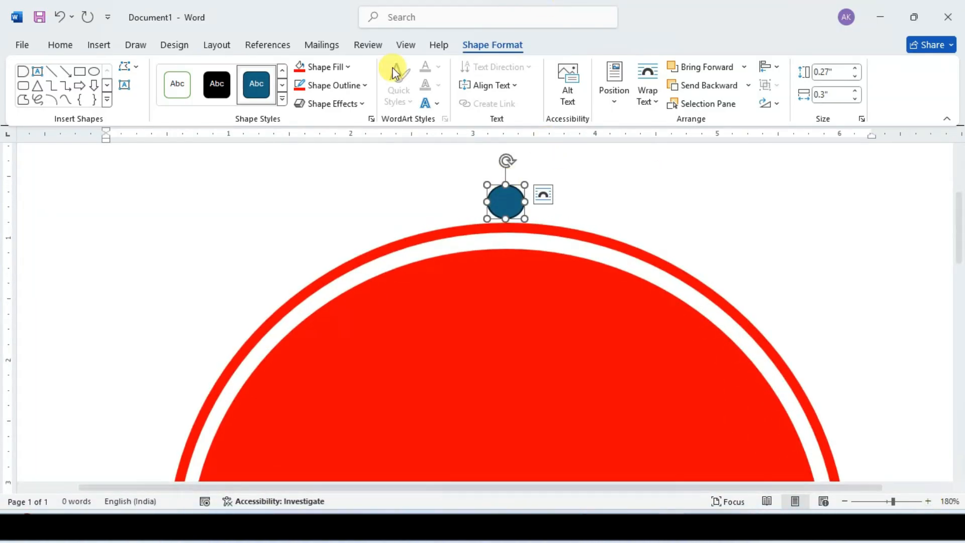
{"action": "left_click_drag", "start_coordinate": [507, 204], "coordinate": [506, 200]}
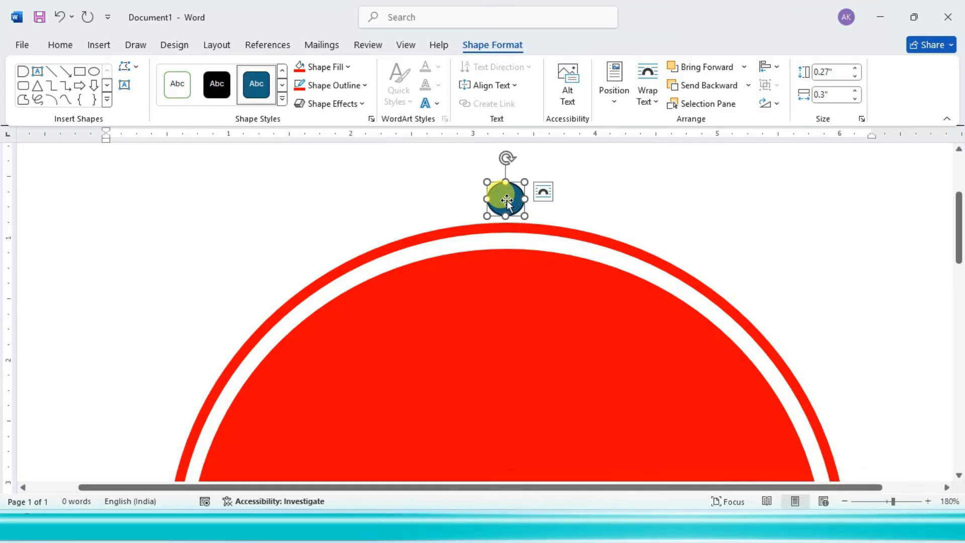
{"action": "key", "text": "Left"}
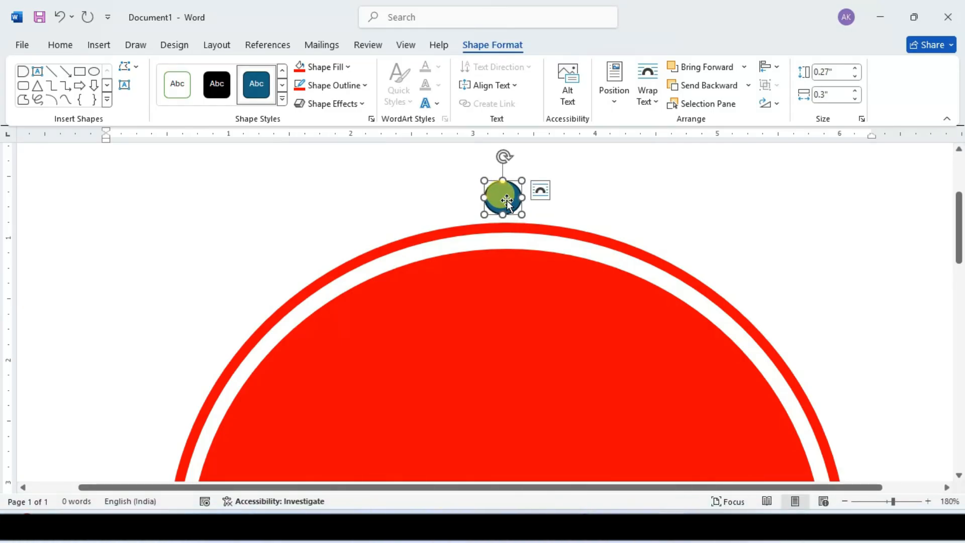
Step: Give the small oval a white fill and a red outline
{"action": "left_click", "coordinate": [337, 86]}
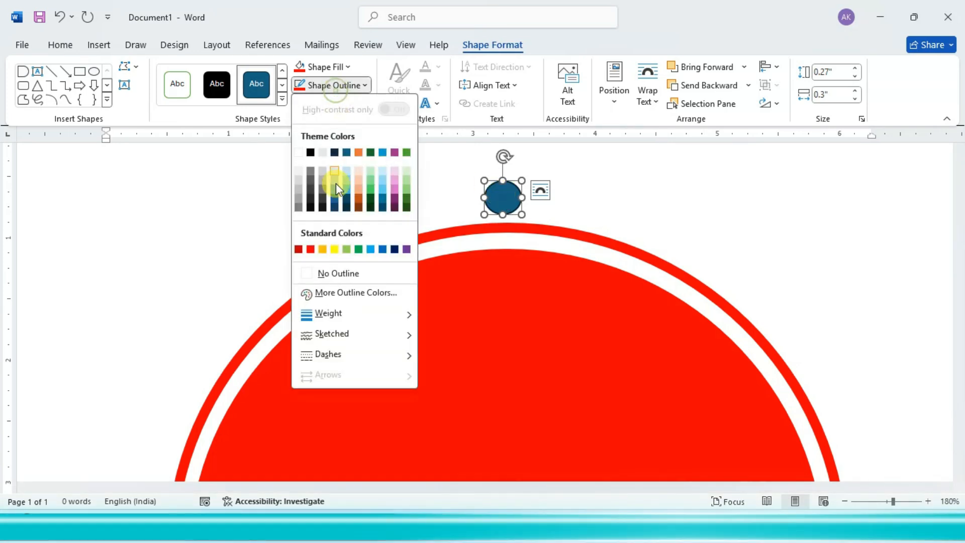
{"action": "left_click", "coordinate": [338, 273]}
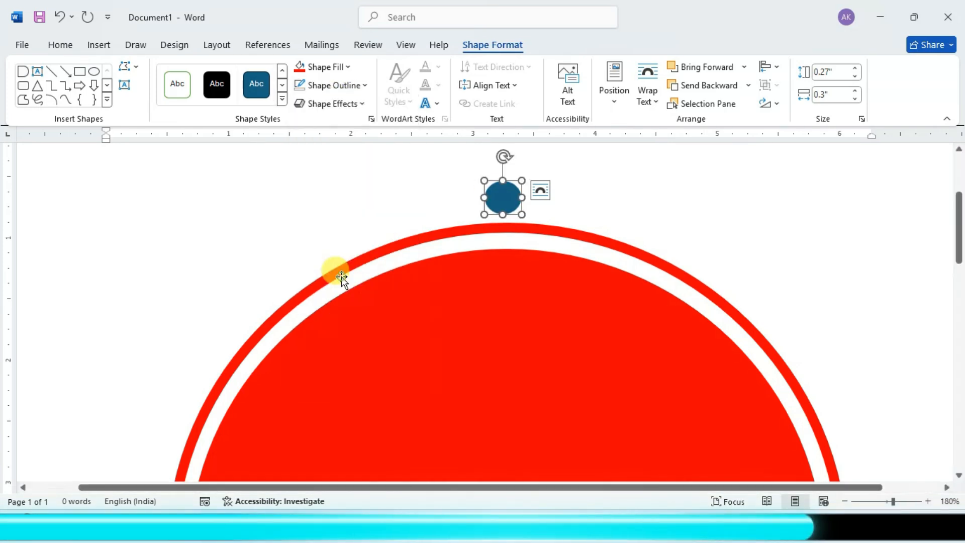
{"action": "left_click", "coordinate": [318, 66]}
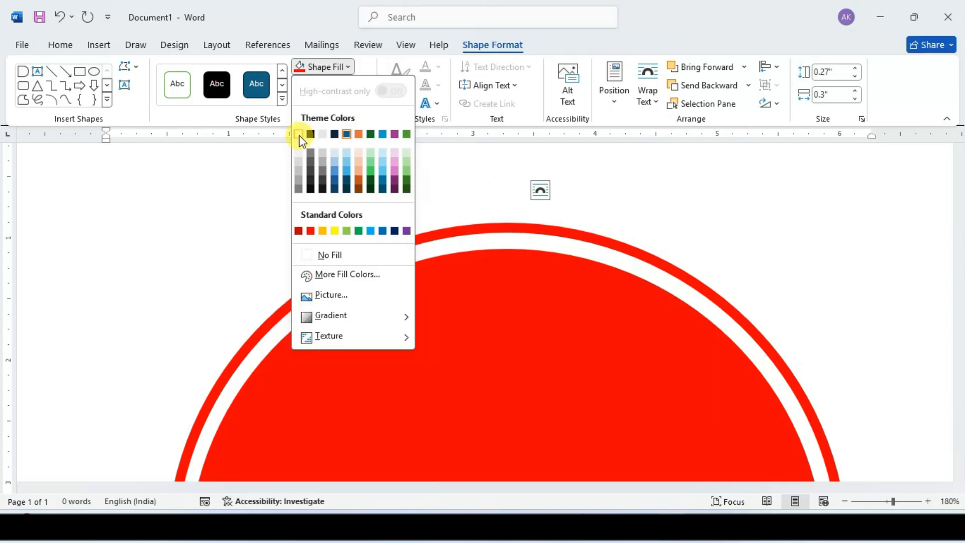
{"action": "left_click", "coordinate": [300, 135]}
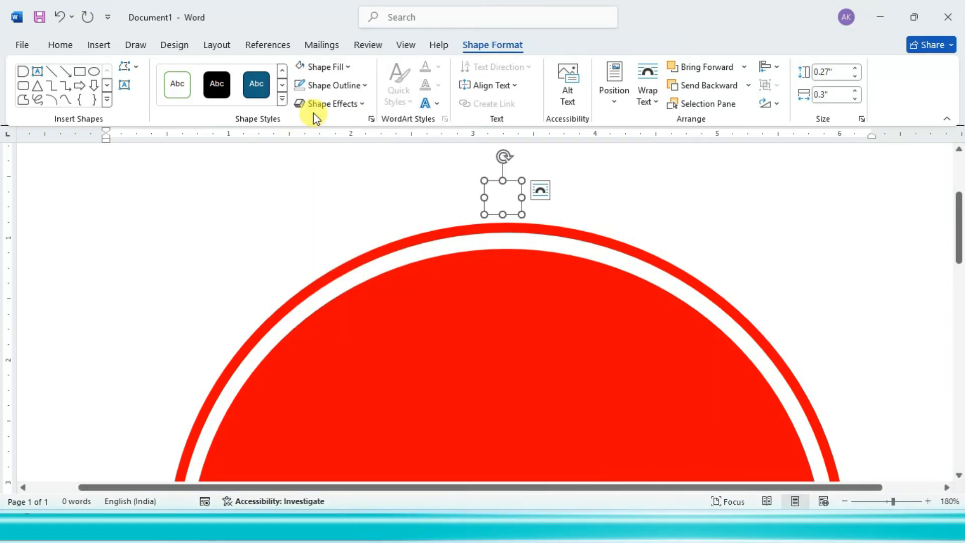
{"action": "left_click", "coordinate": [331, 86]}
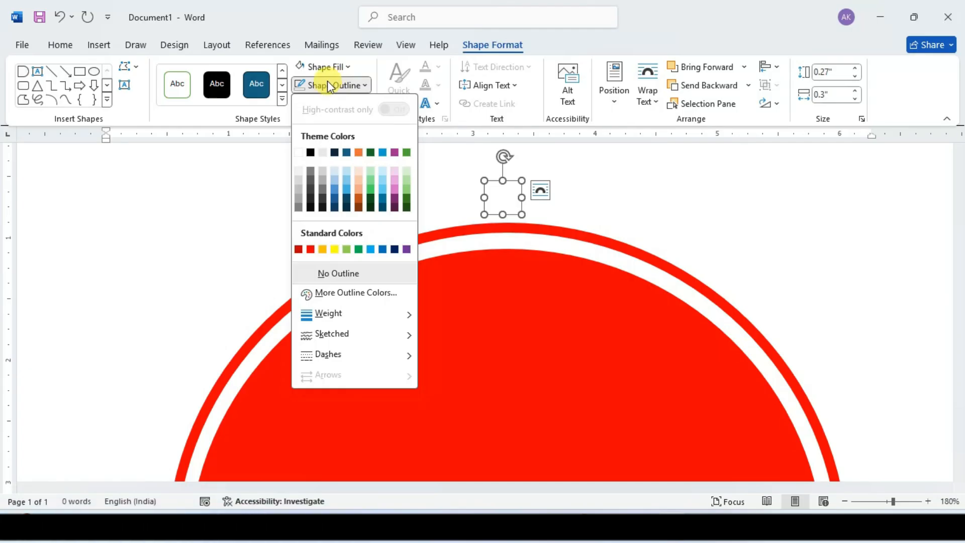
{"action": "left_click", "coordinate": [309, 250]}
{"action": "left_click", "coordinate": [625, 212]}
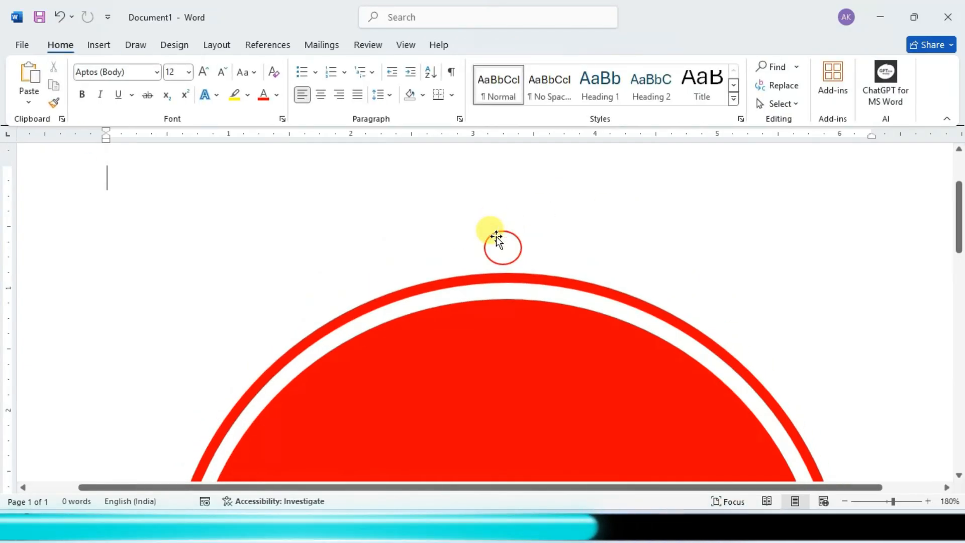
Step: Add a red glow with a size of 20 pt to the small oval
{"action": "left_click", "coordinate": [496, 236]}
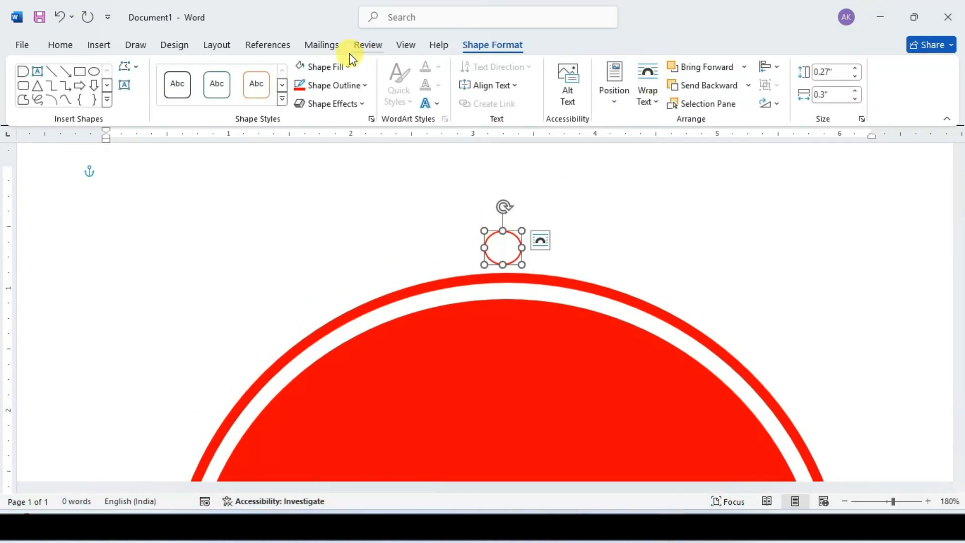
{"action": "left_click", "coordinate": [350, 108]}
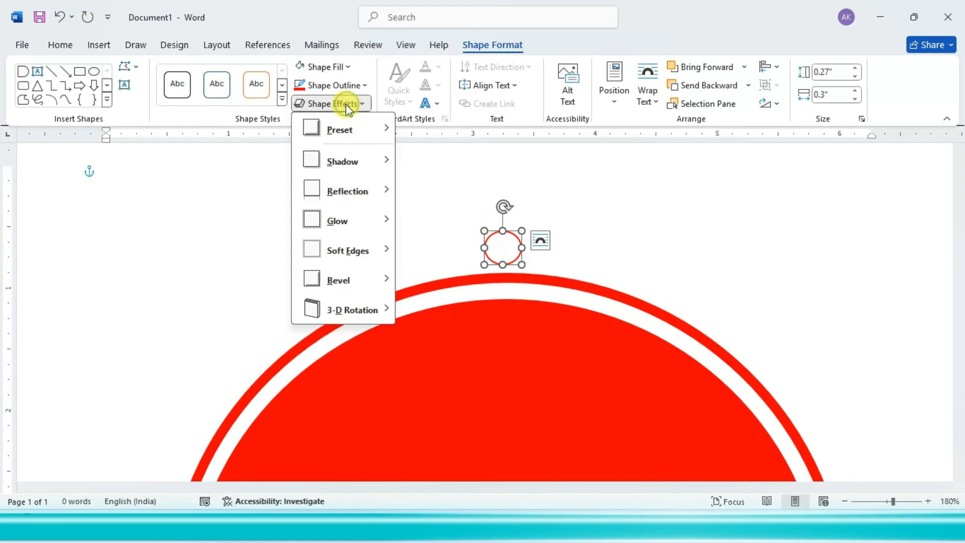
{"action": "mouse_move", "coordinate": [345, 222]}
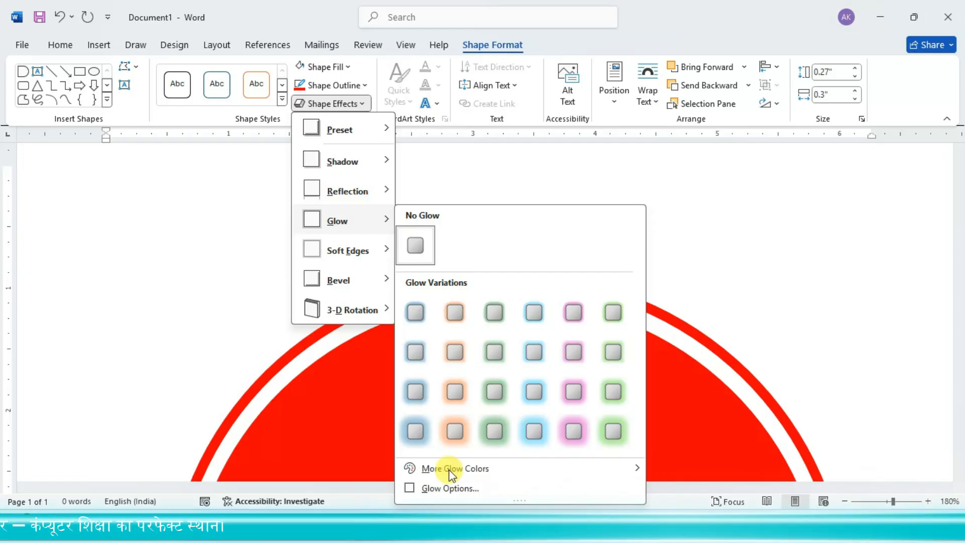
{"action": "left_click", "coordinate": [452, 488]}
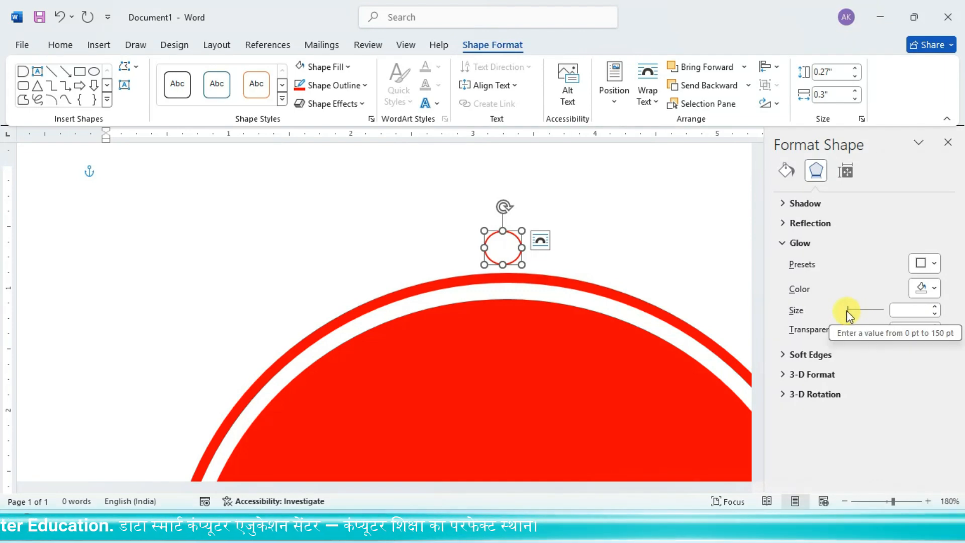
{"action": "left_click_drag", "start_coordinate": [847, 310], "coordinate": [851, 314]}
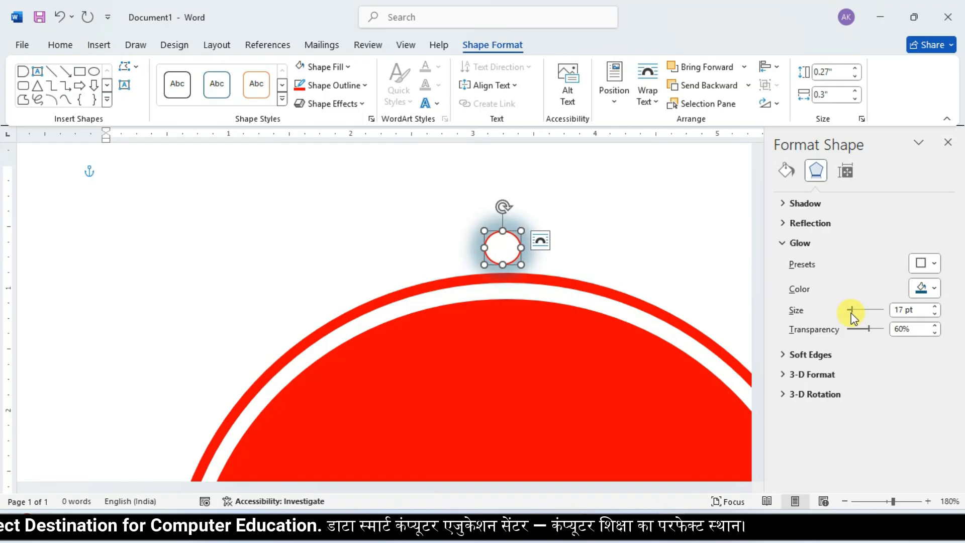
{"action": "left_click", "coordinate": [934, 307]}
{"action": "left_click", "coordinate": [934, 306]}
{"action": "left_click", "coordinate": [934, 307]}
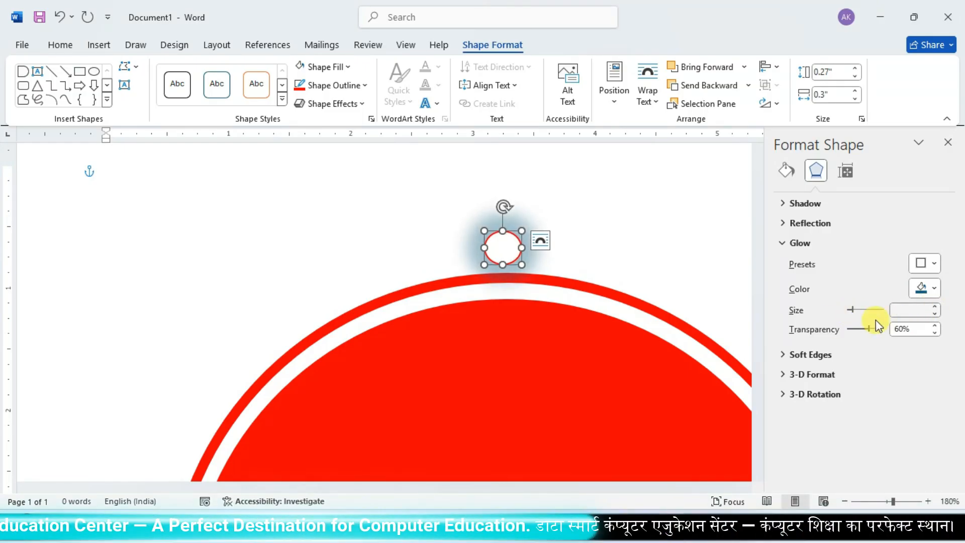
{"action": "left_click", "coordinate": [928, 289]}
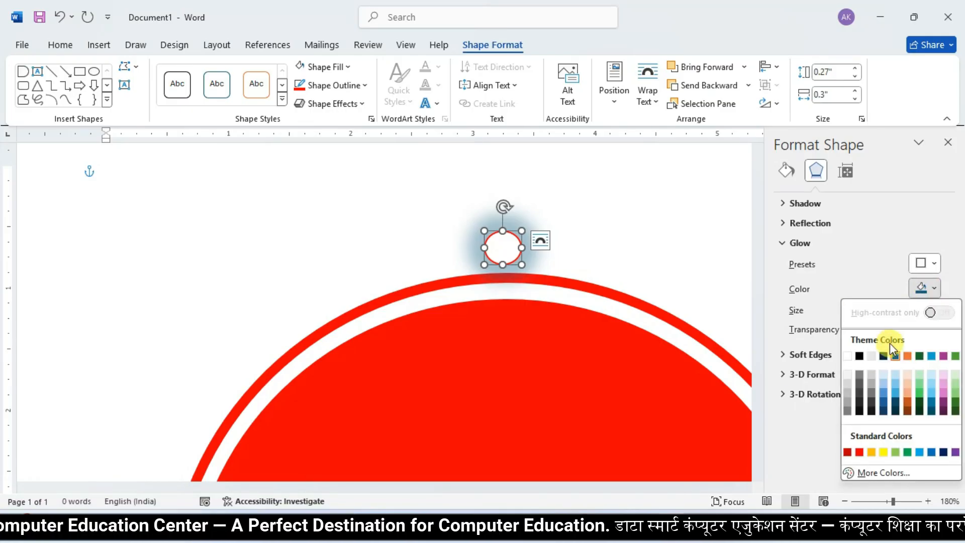
{"action": "left_click", "coordinate": [860, 452]}
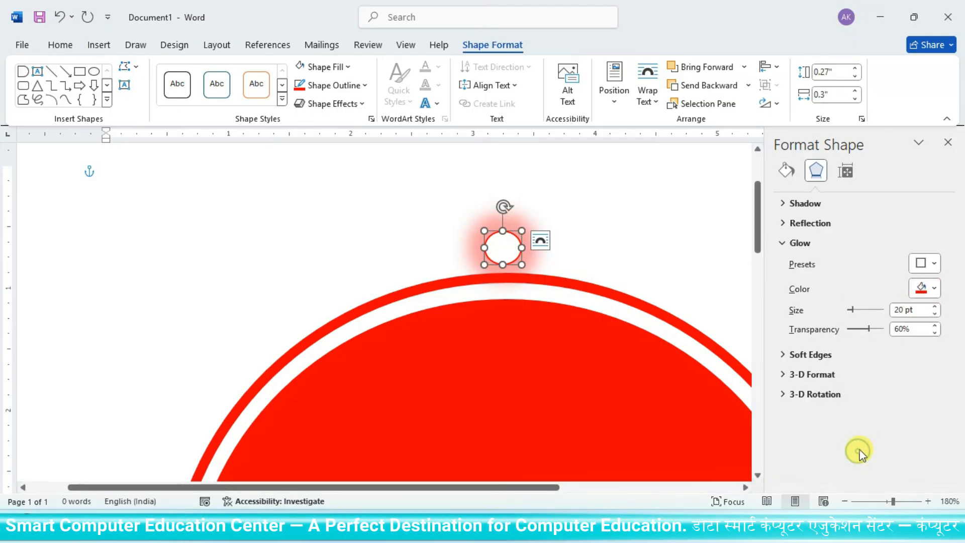
{"action": "left_click", "coordinate": [684, 263]}
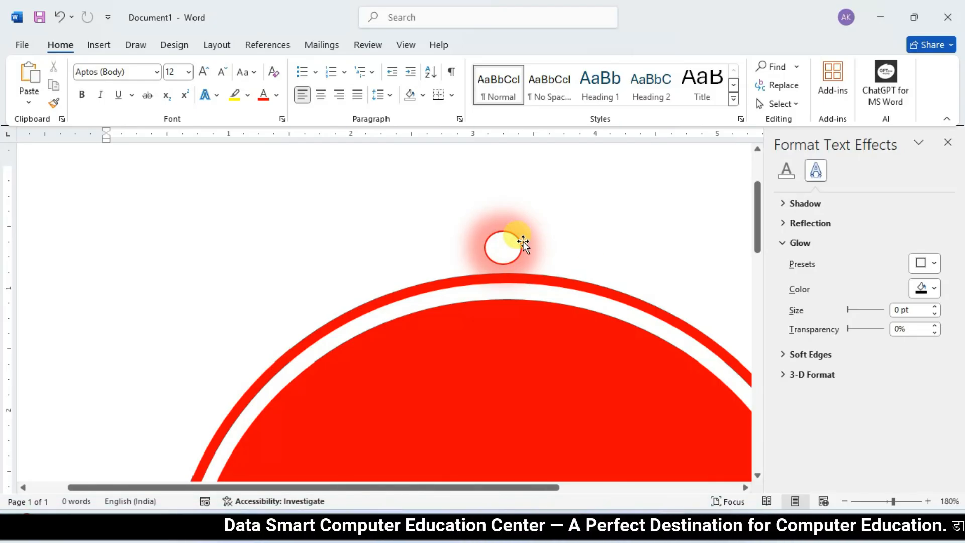
Step: Duplicate the glowing circle and place the copy beside it along the arch's top edge
{"action": "left_click", "coordinate": [847, 502]}
{"action": "left_click", "coordinate": [846, 502]}
{"action": "left_click", "coordinate": [846, 502]}
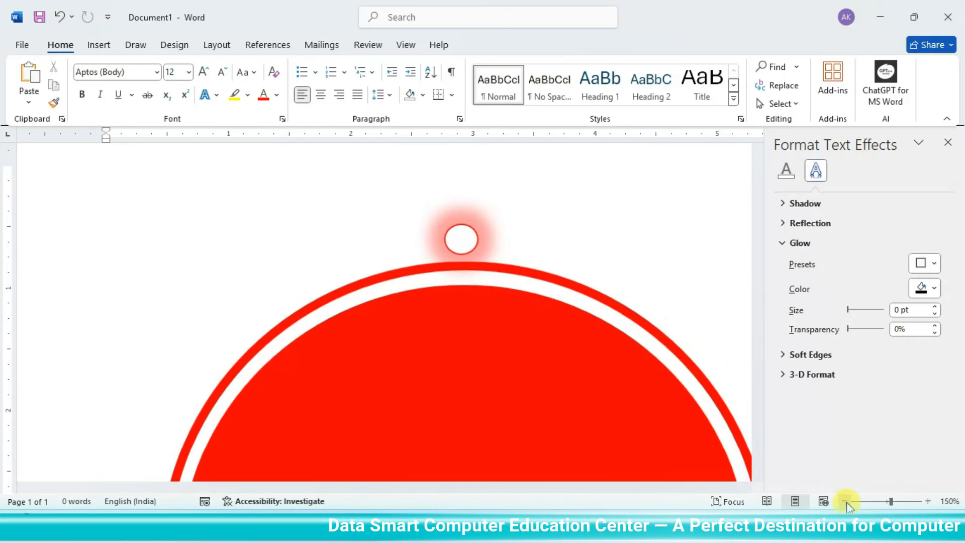
{"action": "left_click", "coordinate": [846, 501]}
{"action": "left_click", "coordinate": [846, 502]}
{"action": "left_click", "coordinate": [846, 502]}
{"action": "left_click", "coordinate": [846, 502]}
{"action": "left_click", "coordinate": [847, 502]}
{"action": "left_click", "coordinate": [847, 502]}
{"action": "left_click", "coordinate": [846, 502]}
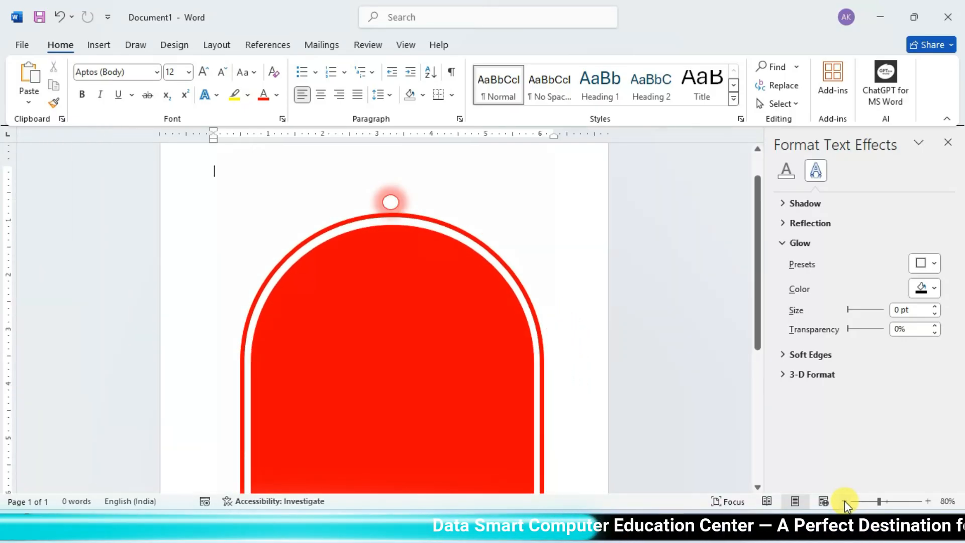
{"action": "left_click", "coordinate": [392, 202]}
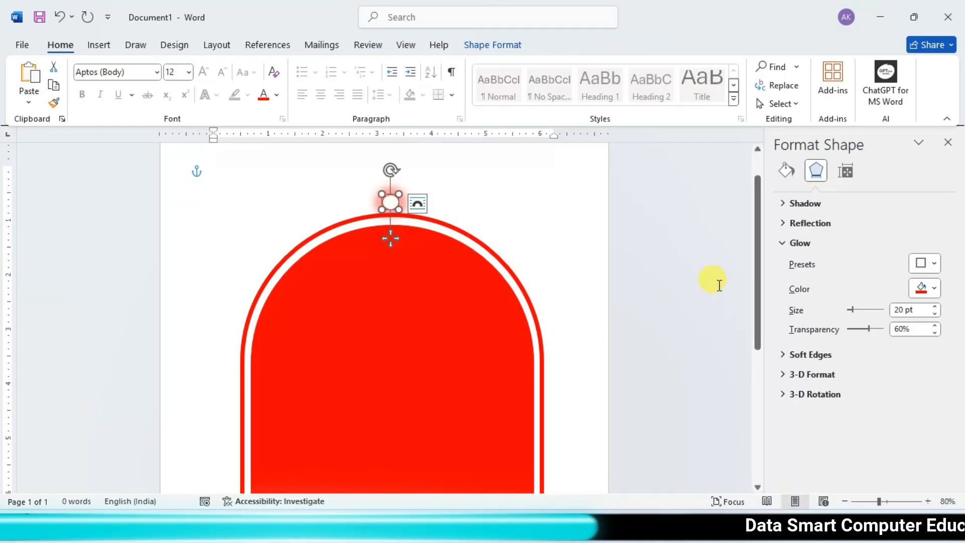
{"action": "mouse_move", "coordinate": [757, 267]}
{"action": "left_mouse_down"}
{"action": "mouse_move", "coordinate": [749, 303]}
{"action": "mouse_move", "coordinate": [752, 281]}
{"action": "left_mouse_up"}
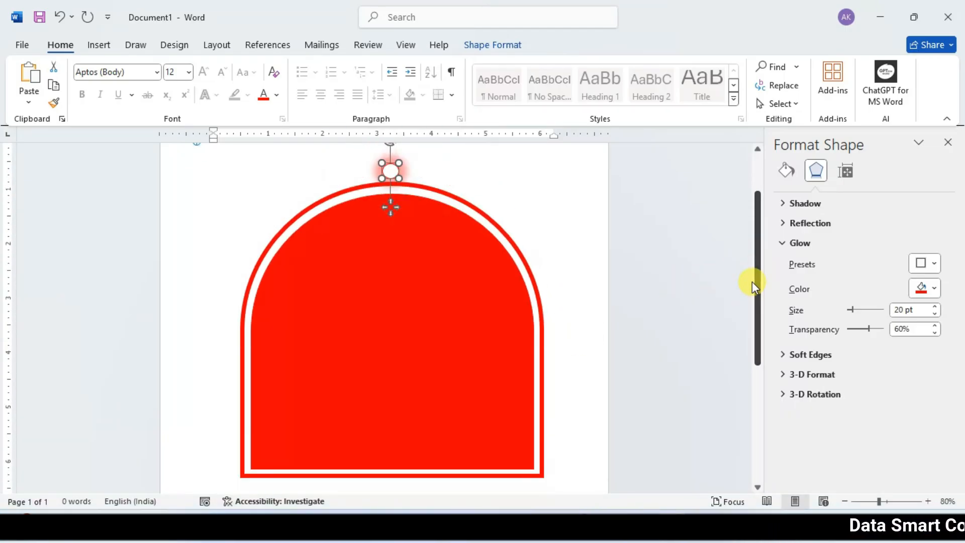
{"action": "scroll", "coordinate": [298, 316], "scroll_direction": "down", "scroll_amount": 1}
{"action": "scroll", "coordinate": [297, 316], "scroll_direction": "up", "scroll_amount": 1}
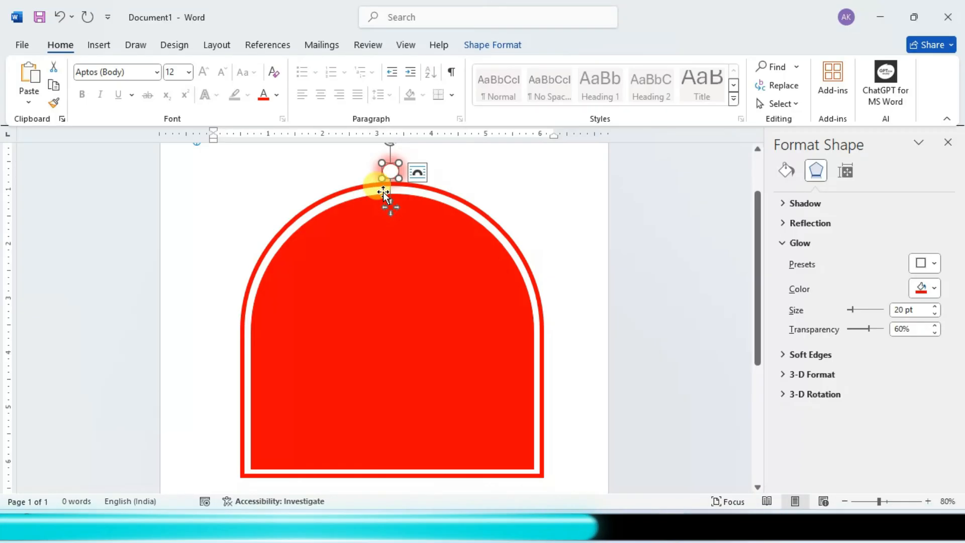
{"action": "key", "text": "ctrl+d"}
{"action": "left_click_drag", "start_coordinate": [397, 179], "coordinate": [442, 180]}
Step: Place further copies of the glowing circle around the arch's upper right curve, down to the start of the straight side
{"action": "key", "text": "ctrl+d"}
{"action": "key", "text": "ctrl+d"}
{"action": "left_click_drag", "start_coordinate": [451, 188], "coordinate": [494, 206]}
{"action": "key", "text": "ctrl+d"}
{"action": "key", "text": "ctrl+d"}
{"action": "left_click_drag", "start_coordinate": [503, 214], "coordinate": [561, 364]}
Step: Continue the row of glowing circle copies down the arch's straight right side to its bottom right corner
{"action": "key", "text": "ctrl+d"}
{"action": "key", "text": "ctrl+d"}
{"action": "key", "text": "ctrl+d"}
{"action": "key", "text": "ctrl+d"}
{"action": "key", "text": "ctrl+d"}
{"action": "key", "text": "ctrl+d"}
{"action": "key", "text": "ctrl+d"}
{"action": "left_click_drag", "start_coordinate": [569, 374], "coordinate": [561, 469]}
{"action": "key", "text": "ctrl+d"}
{"action": "key", "text": "ctrl+d"}
{"action": "key", "text": "ctrl+d"}
{"action": "key", "text": "ctrl+d"}
{"action": "scroll", "coordinate": [603, 423], "scroll_direction": "down", "scroll_amount": 1}
{"action": "key", "text": "ctrl+d"}
Step: Place copies of the glowing circle beneath the arch's bottom edge, from the right corner to just short of the middle
{"action": "left_click_drag", "start_coordinate": [569, 425], "coordinate": [536, 441]}
{"action": "key", "text": "ctrl+d"}
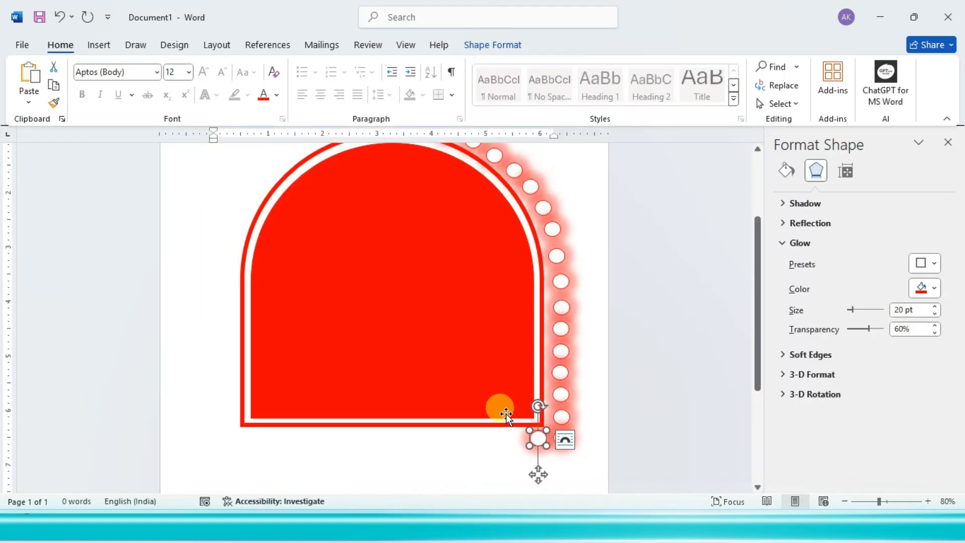
{"action": "left_click_drag", "start_coordinate": [538, 438], "coordinate": [422, 441]}
{"action": "key", "text": "ctrl+d"}
{"action": "key", "text": "ctrl+d"}
{"action": "key", "text": "ctrl+d"}
{"action": "key", "text": "ctrl+d"}
{"action": "scroll", "coordinate": [456, 405], "scroll_direction": "up", "scroll_amount": 1}
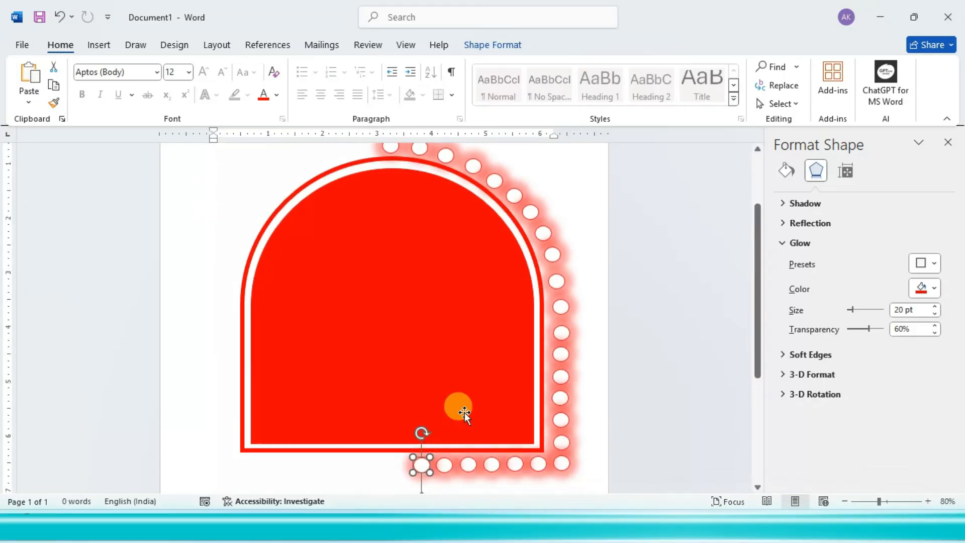
Step: Select all glowing circles along the arch's right side and bottom, leaving out the top centre one, and group them
{"action": "left_click", "coordinate": [845, 501]}
{"action": "left_click", "coordinate": [844, 501]}
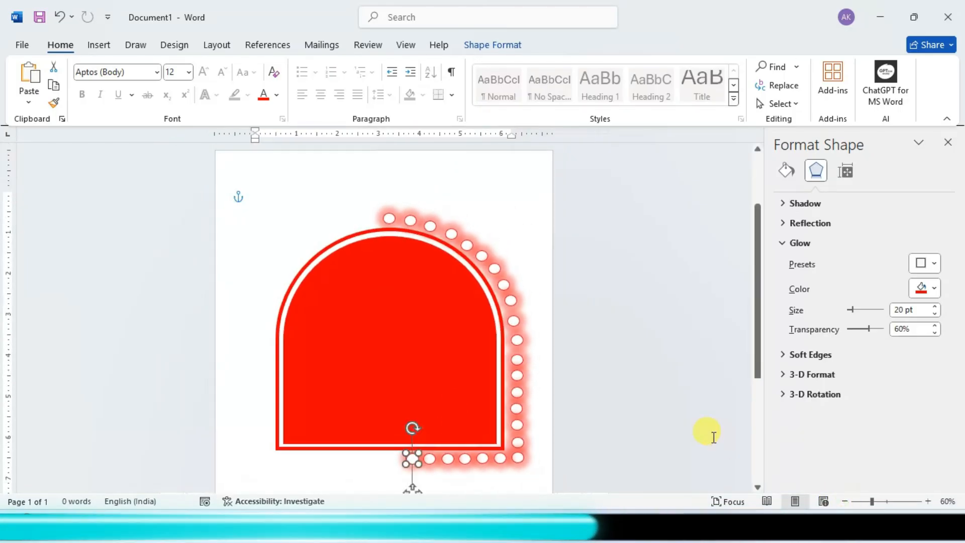
{"action": "left_click", "coordinate": [928, 501]}
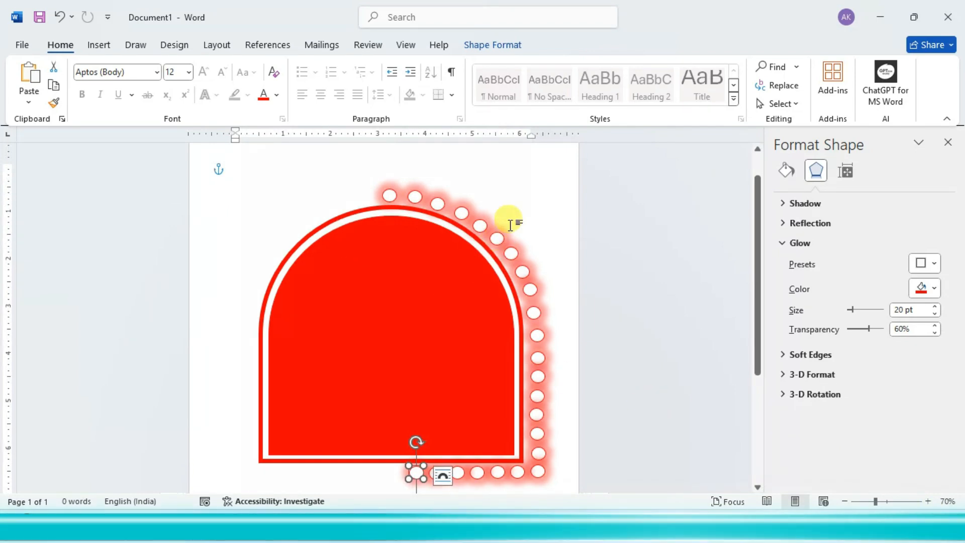
{"action": "left_click", "coordinate": [522, 214]}
{"action": "scroll", "coordinate": [500, 300], "scroll_direction": "down", "scroll_amount": 1}
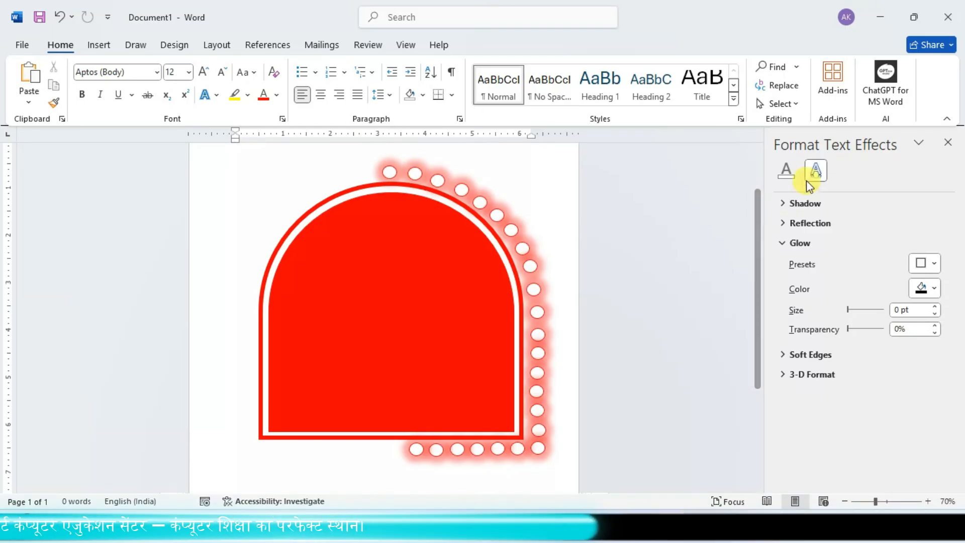
{"action": "left_click", "coordinate": [779, 103]}
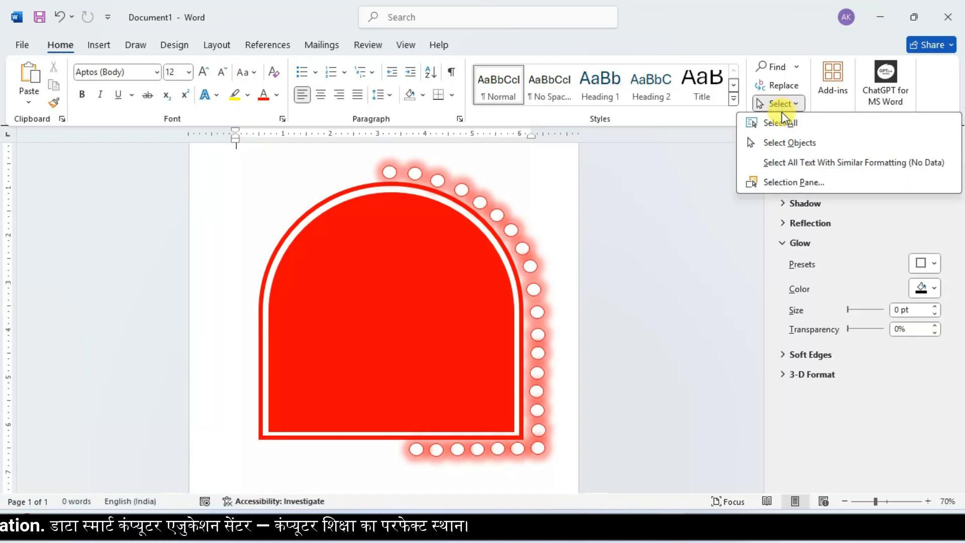
{"action": "left_click", "coordinate": [789, 144]}
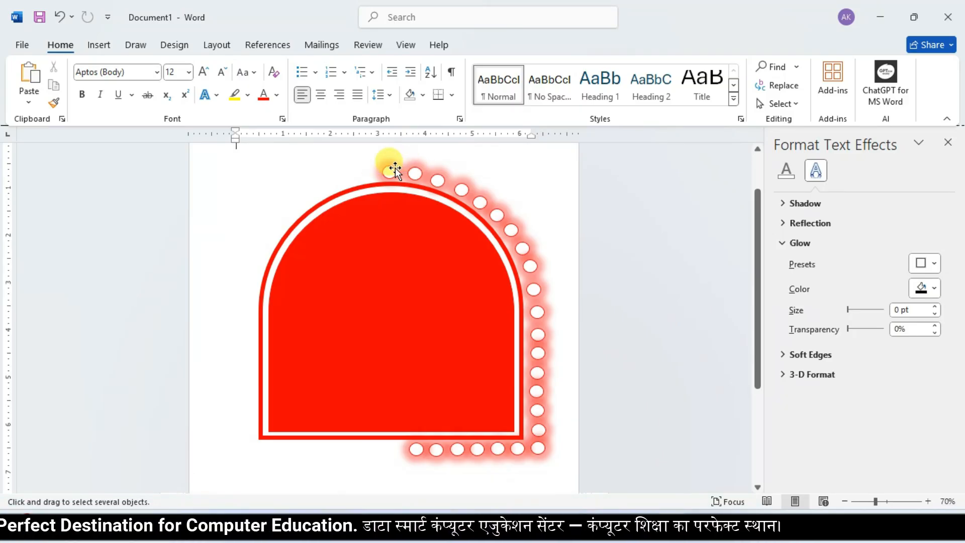
{"action": "left_click_drag", "start_coordinate": [405, 146], "coordinate": [571, 484]}
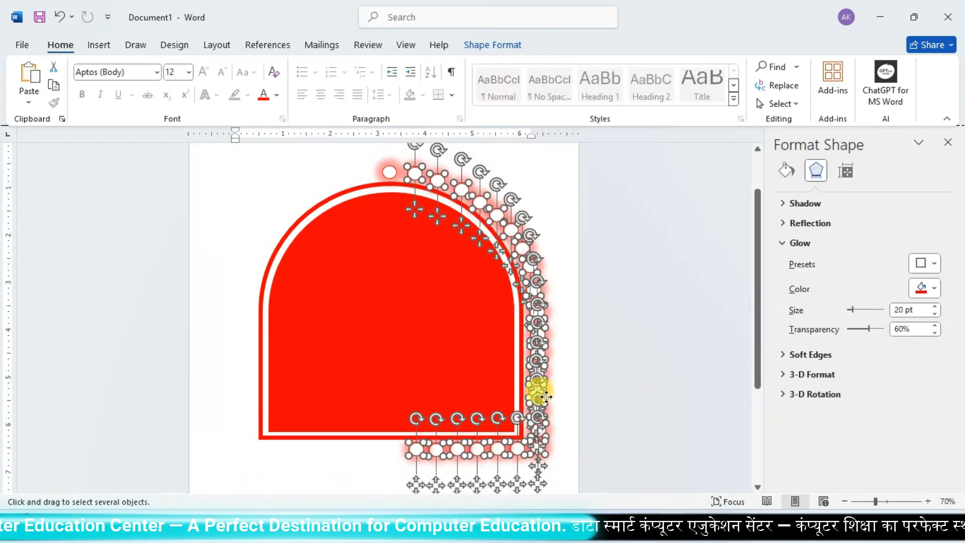
{"action": "left_click", "coordinate": [495, 45]}
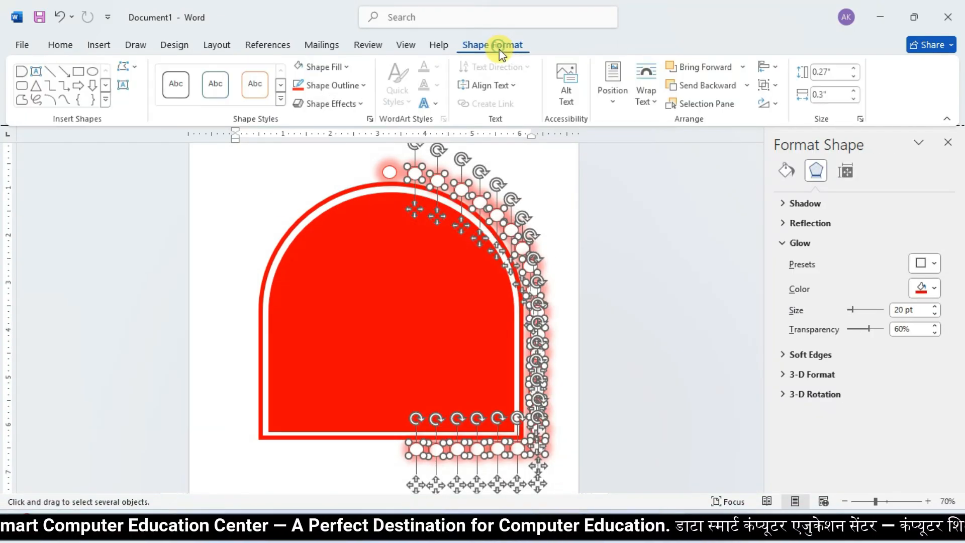
{"action": "left_click", "coordinate": [771, 85]}
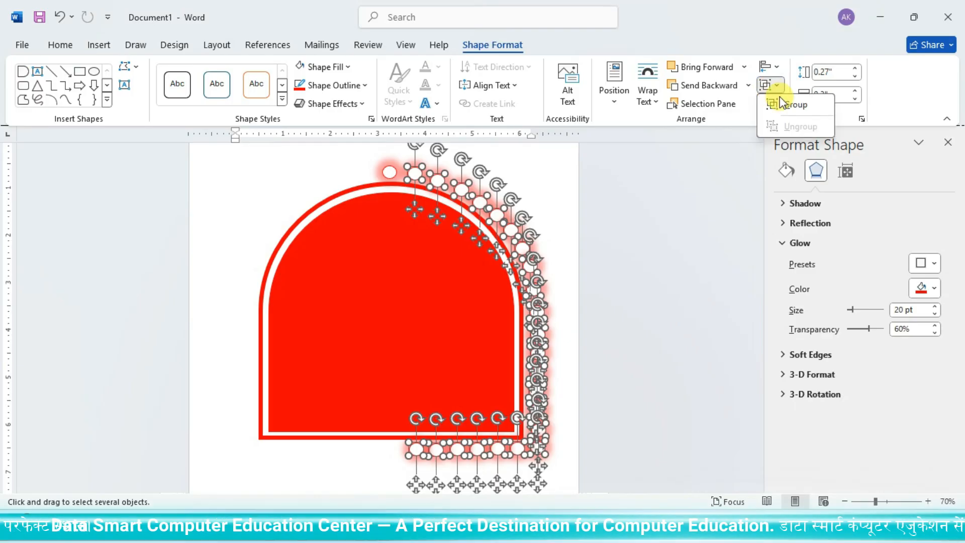
{"action": "left_click", "coordinate": [794, 105]}
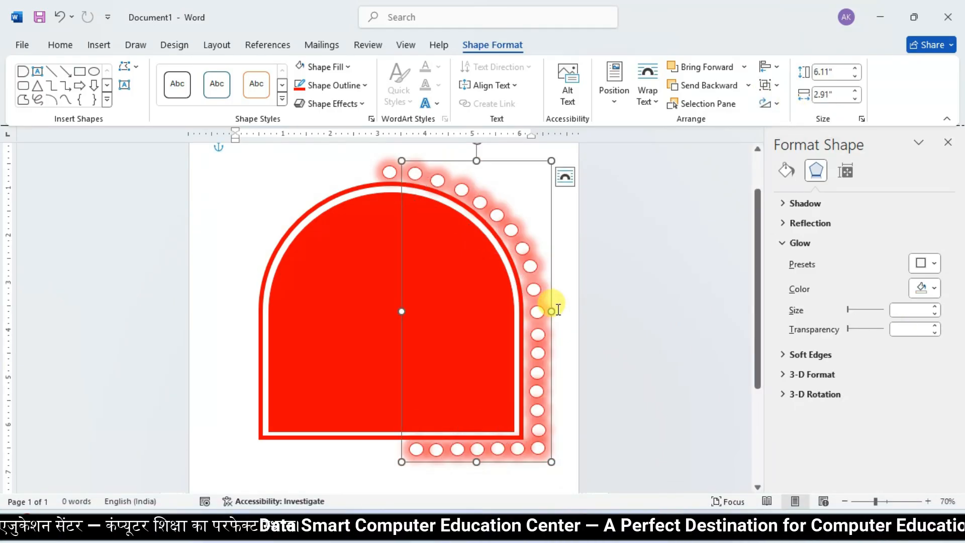
Step: Duplicate the grouped row of glowing circles and flip the copy horizontally
{"action": "key", "text": "ctrl+d"}
{"action": "left_click_drag", "start_coordinate": [546, 316], "coordinate": [509, 306]}
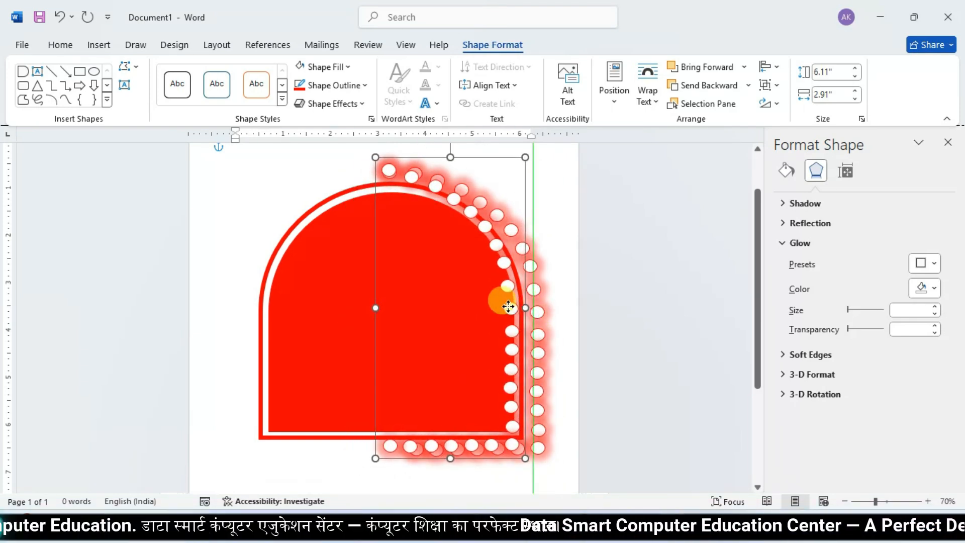
{"action": "left_click", "coordinate": [775, 105]}
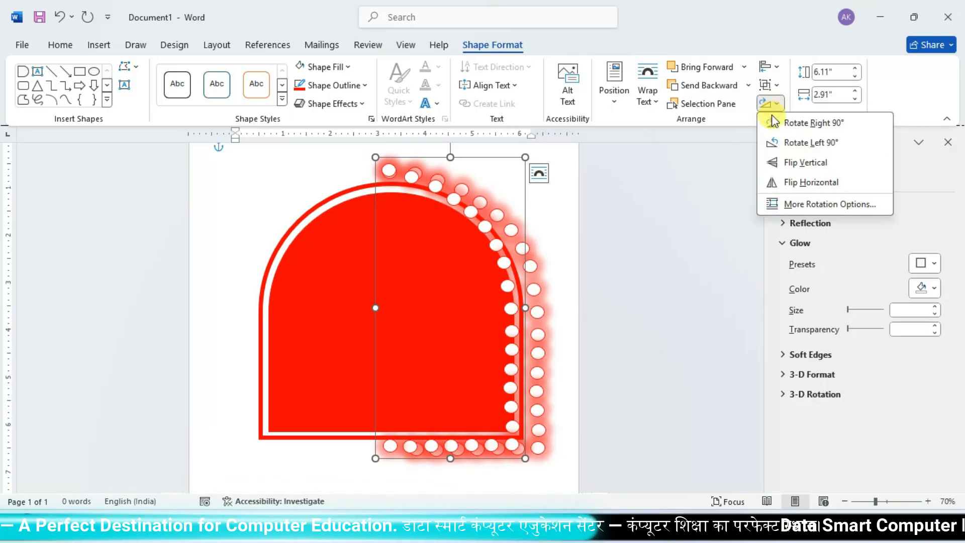
{"action": "left_click", "coordinate": [803, 184]}
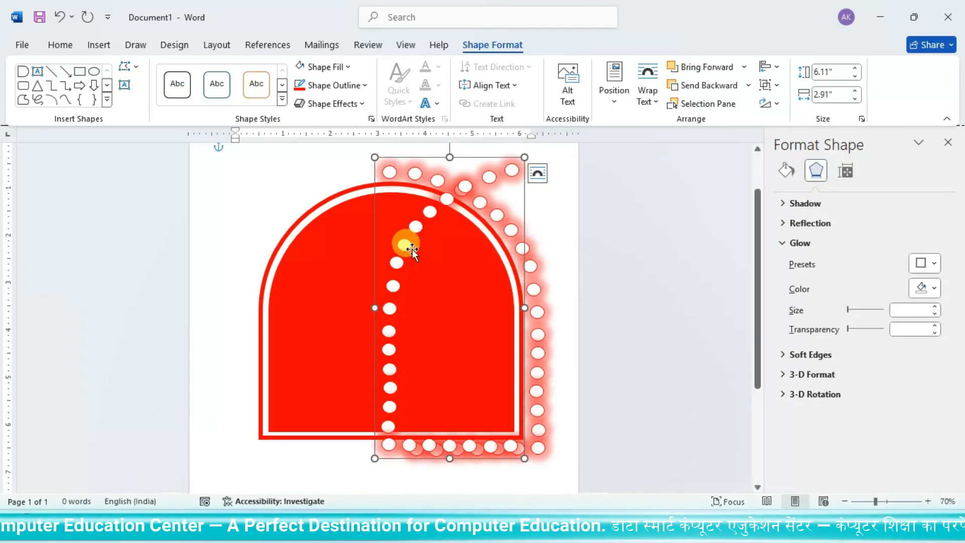
Step: Move the flipped circle group to the arch's left side and nudge it outward to mirror the right-hand row
{"action": "left_click_drag", "start_coordinate": [399, 264], "coordinate": [250, 268]}
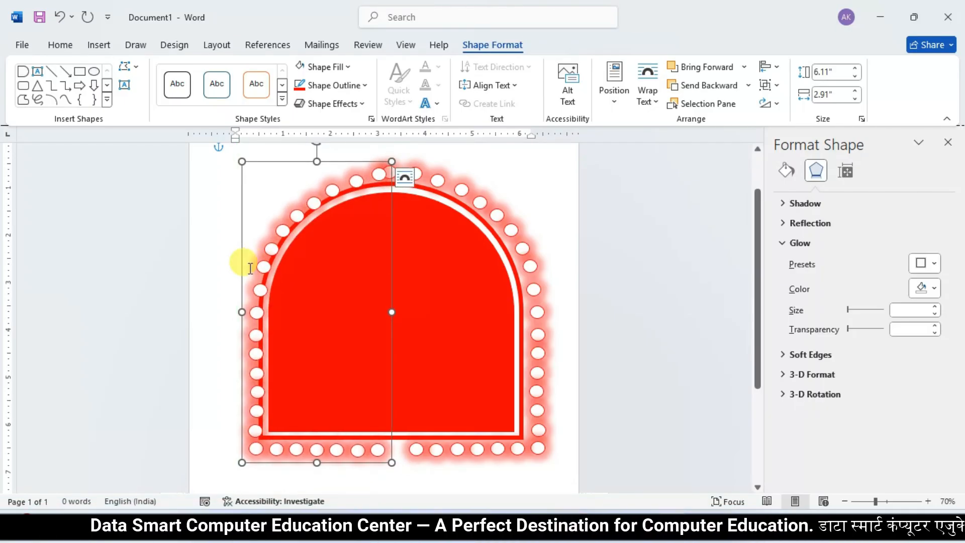
{"action": "key", "text": "ctrl+Left"}
{"action": "key", "text": "ctrl+Left"}
{"action": "key", "text": "ctrl+Left"}
{"action": "key", "text": "ctrl+Left"}
{"action": "key", "text": "ctrl+Left"}
{"action": "key", "text": "ctrl+Left"}
{"action": "key", "text": "ctrl+Left"}
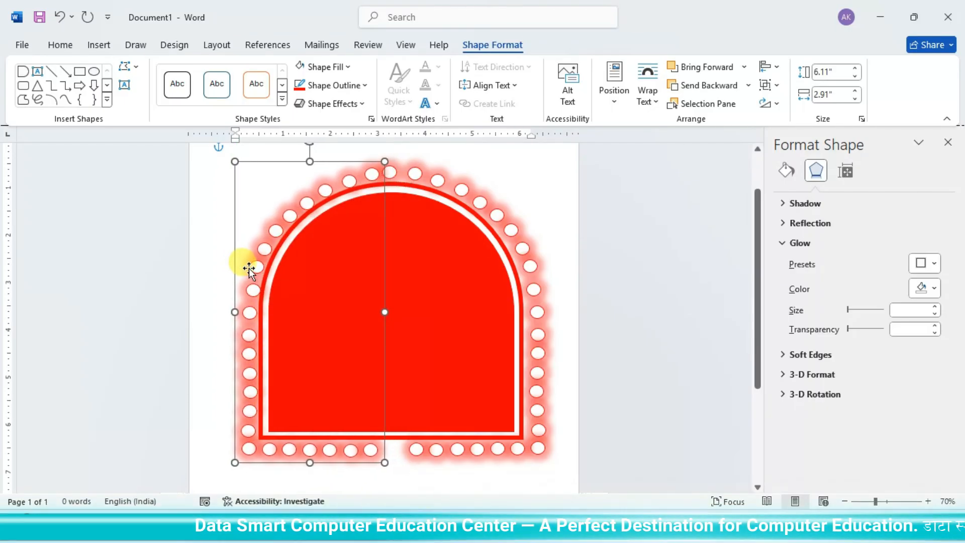
{"action": "key", "text": "ctrl+Left"}
{"action": "key", "text": "ctrl+Left"}
{"action": "key", "text": "ctrl+Left"}
{"action": "key", "text": "ctrl+Left"}
{"action": "key", "text": "ctrl+Left"}
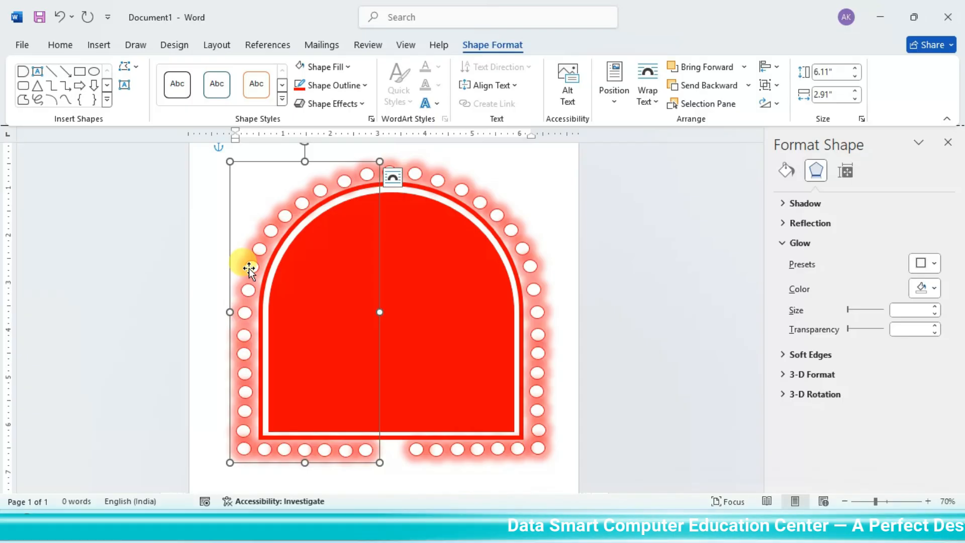
{"action": "scroll", "coordinate": [249, 269], "scroll_direction": "up", "scroll_amount": 2}
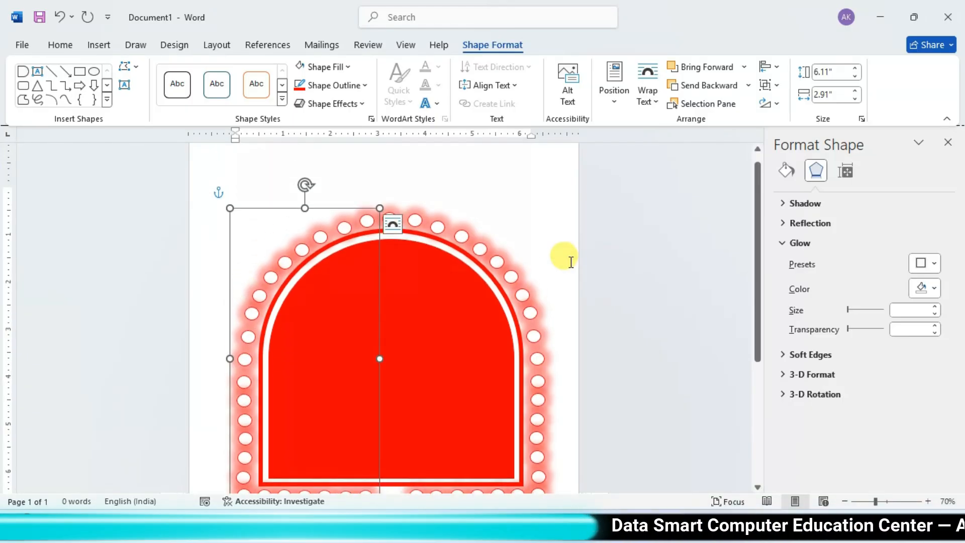
{"action": "left_click", "coordinate": [571, 262]}
Step: Duplicate the glowing circle at the arch's top centre and place the copy in the gap midway along the bottom row
{"action": "scroll", "coordinate": [571, 262], "scroll_direction": "down", "scroll_amount": 4}
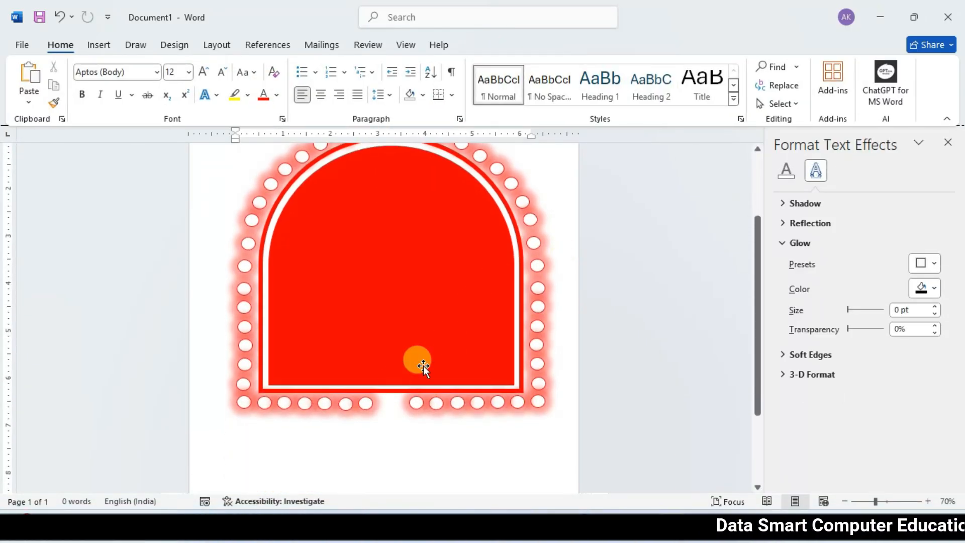
{"action": "left_click", "coordinate": [363, 402]}
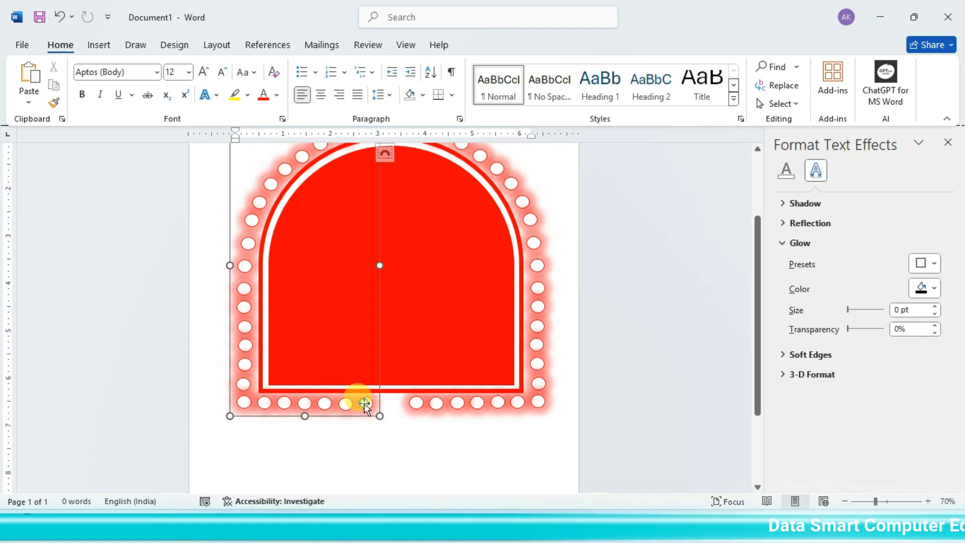
{"action": "left_click", "coordinate": [411, 406]}
{"action": "left_click", "coordinate": [394, 428]}
{"action": "scroll", "coordinate": [399, 228], "scroll_direction": "up", "scroll_amount": 2}
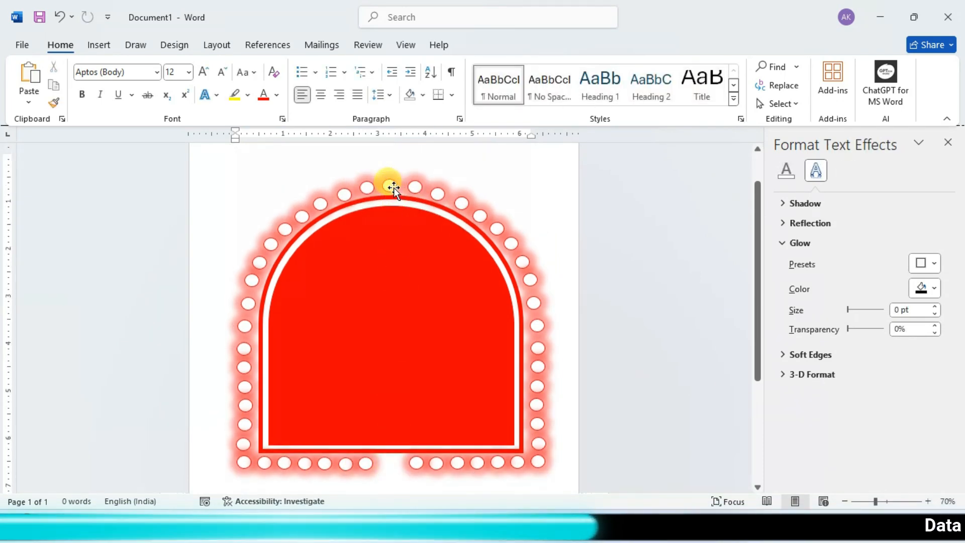
{"action": "left_click", "coordinate": [394, 188]}
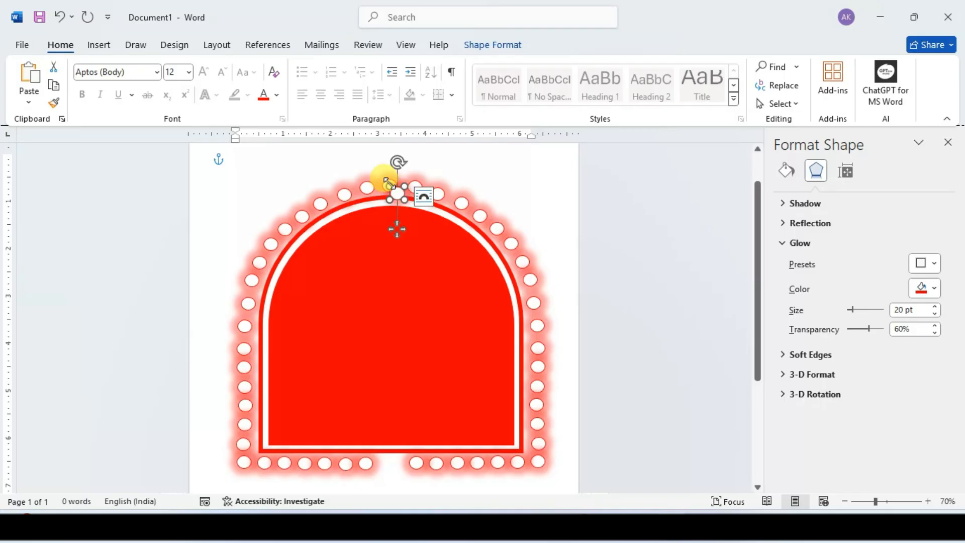
{"action": "left_click_drag", "start_coordinate": [397, 200], "coordinate": [394, 463]}
{"action": "key", "text": "Left"}
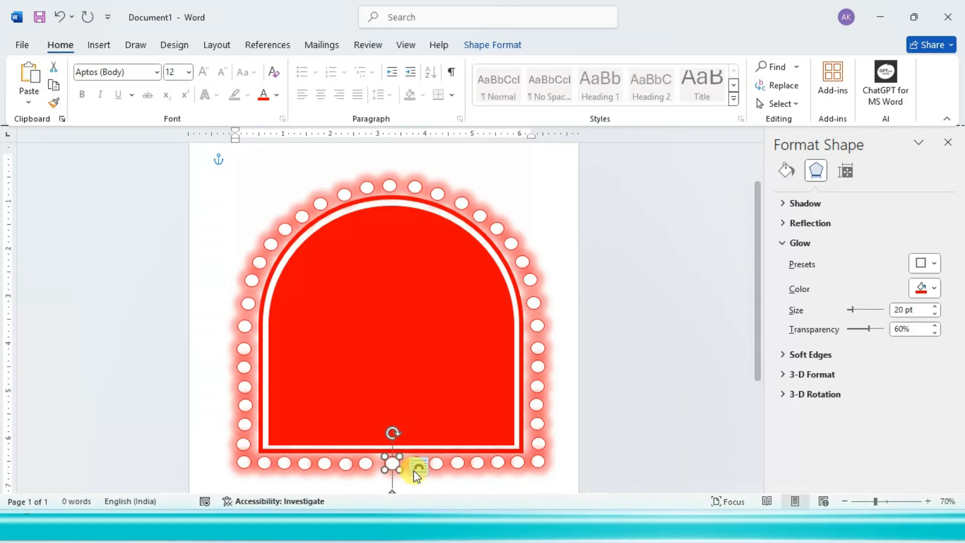
{"action": "left_click", "coordinate": [559, 286]}
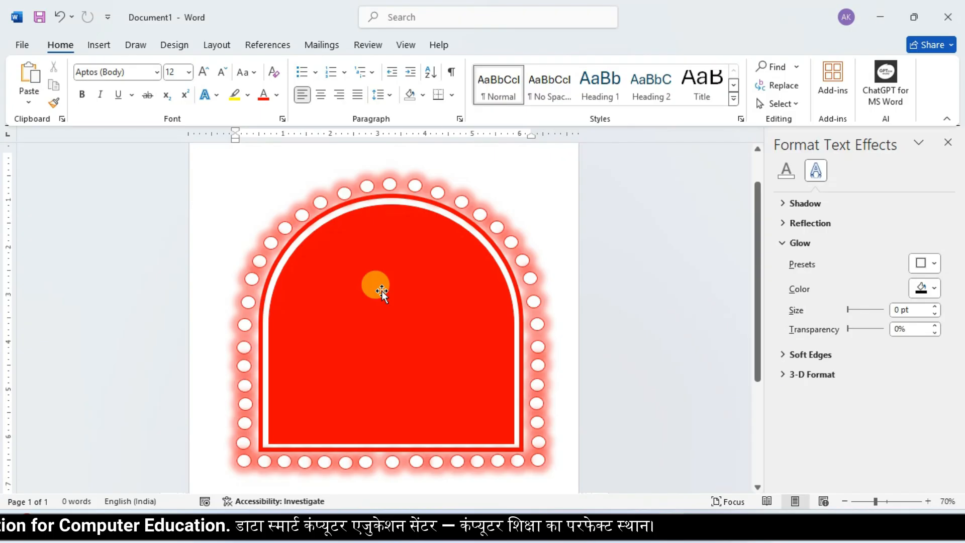
{"action": "left_click", "coordinate": [593, 413]}
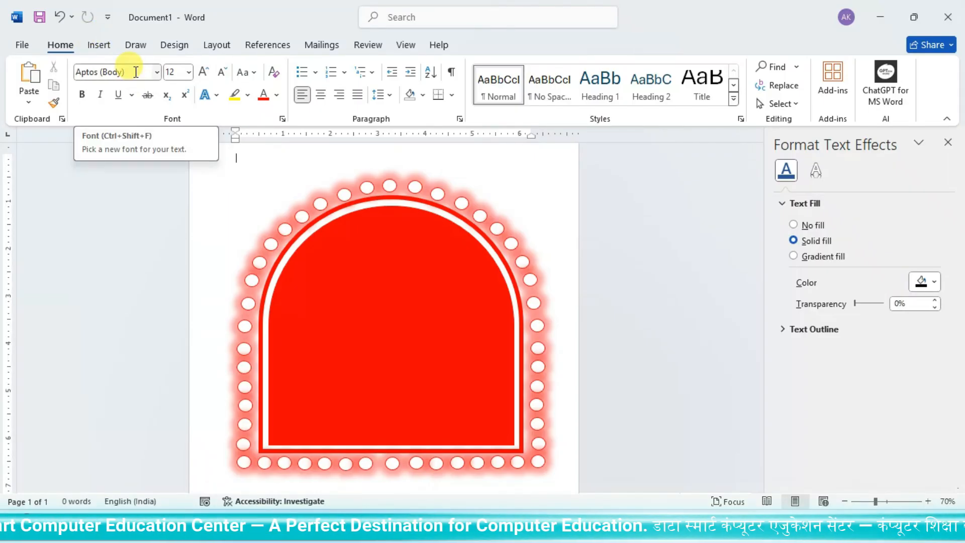
Step: Launch the On-Screen Keyboard with the Run command osk and move it clear of the arch design
{"action": "left_click", "coordinate": [99, 45]}
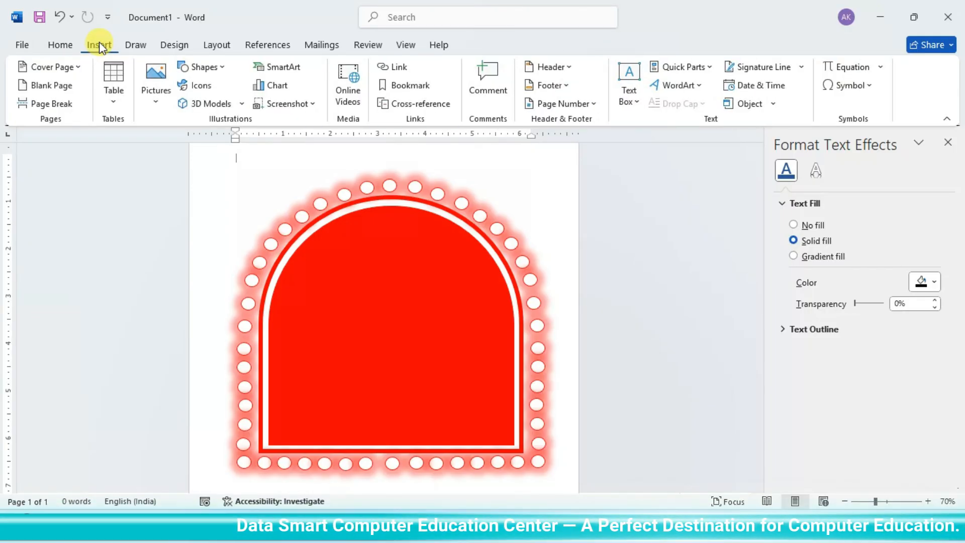
{"action": "key", "text": "super+r"}
{"action": "type", "text": "द"}
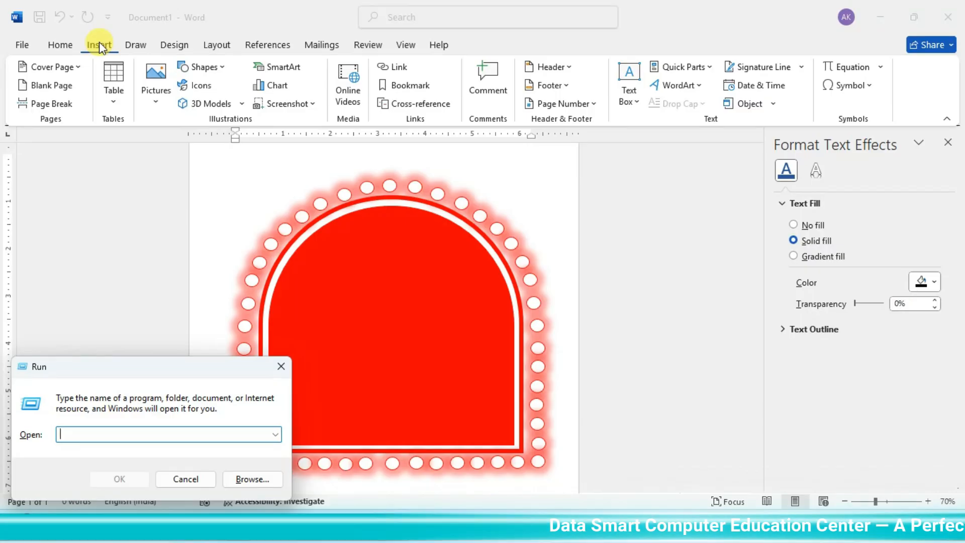
{"action": "type", "text": "os"}
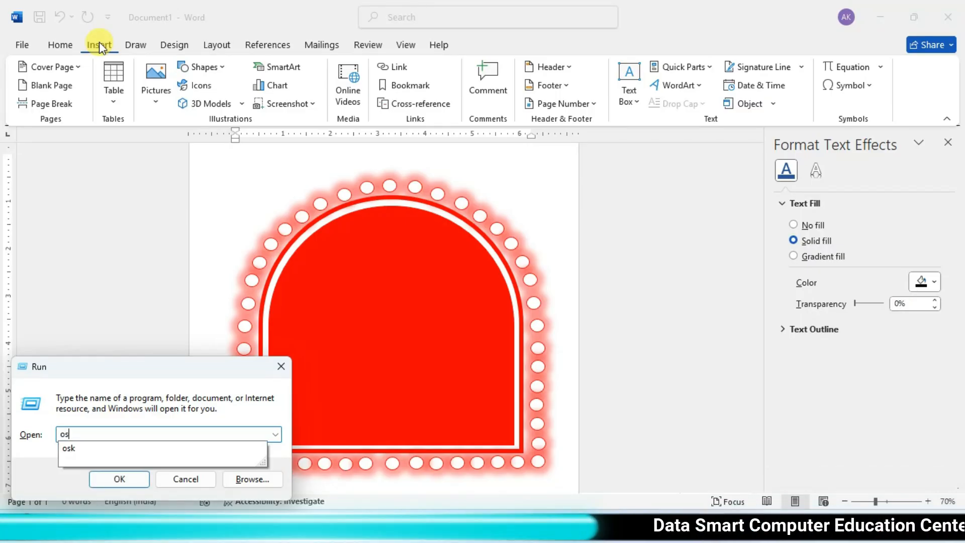
{"action": "key", "text": "Down"}
{"action": "key", "text": "Return"}
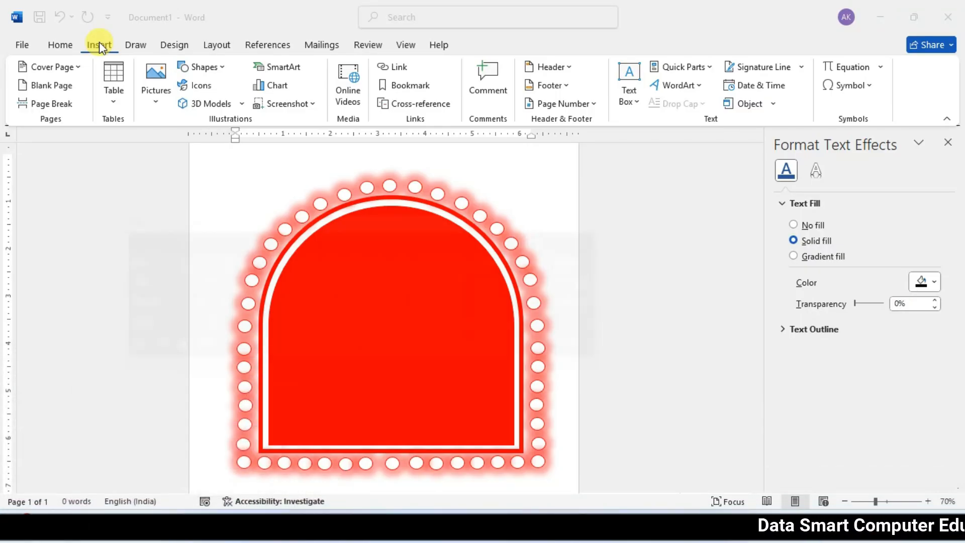
{"action": "left_click_drag", "start_coordinate": [372, 215], "coordinate": [671, 16]}
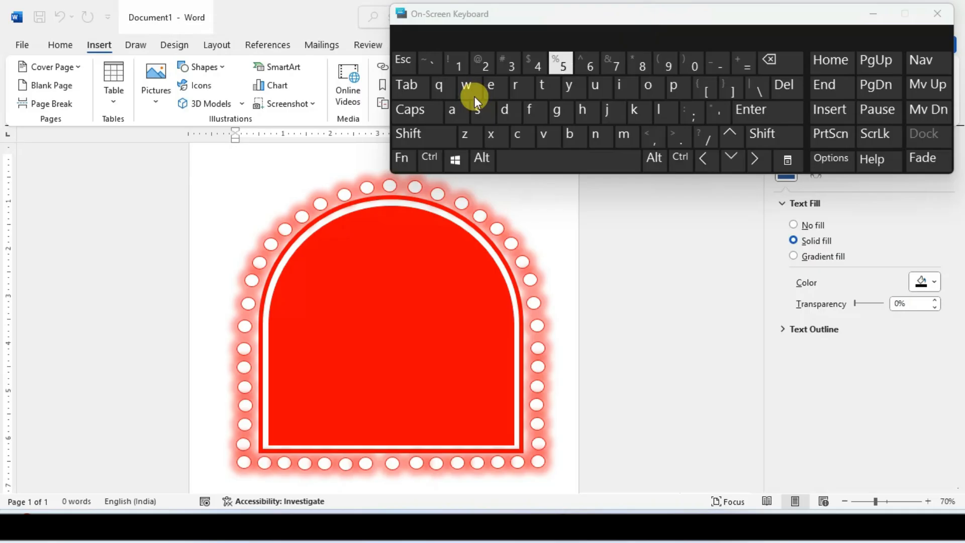
Step: Switch the keyboard input language to Hindi
{"action": "left_click", "coordinate": [61, 45]}
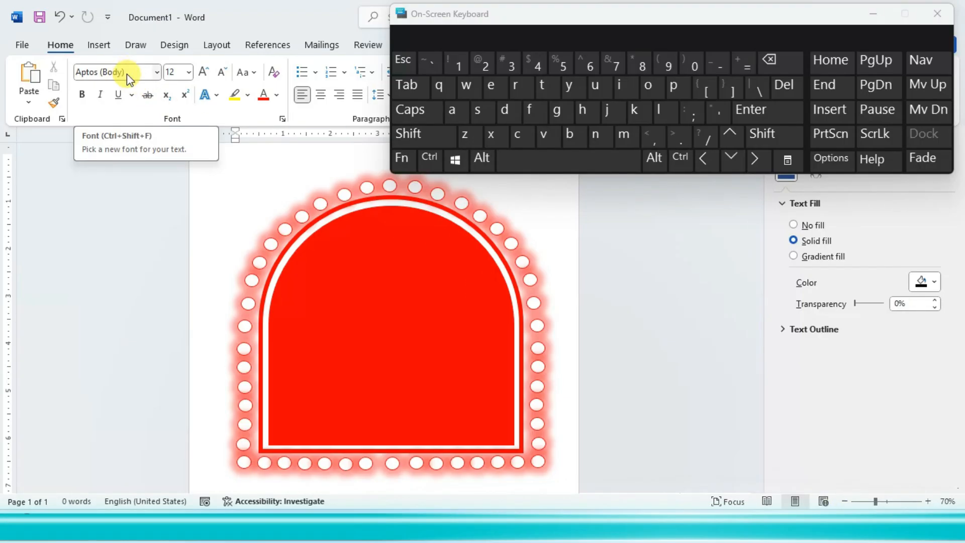
{"action": "key", "text": "alt+shift"}
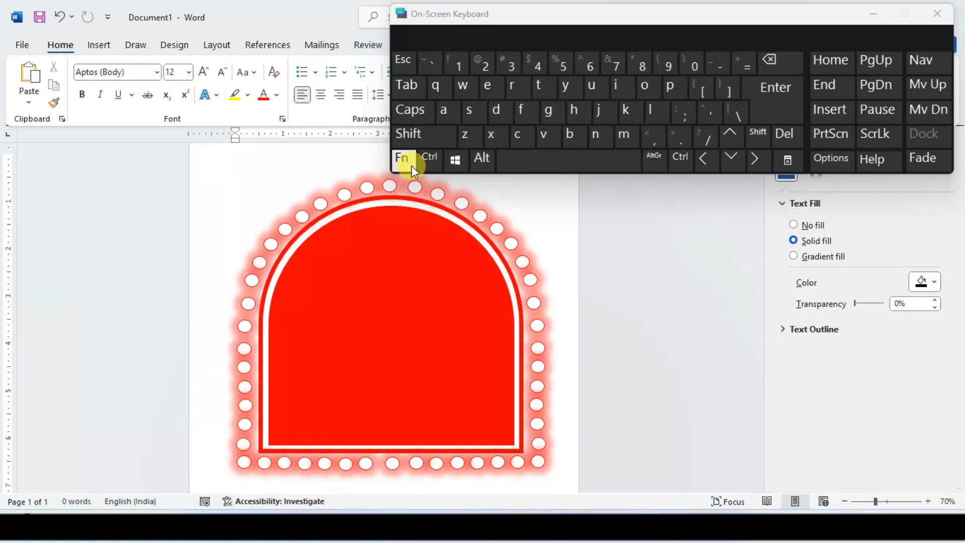
{"action": "key", "text": "alt+shift"}
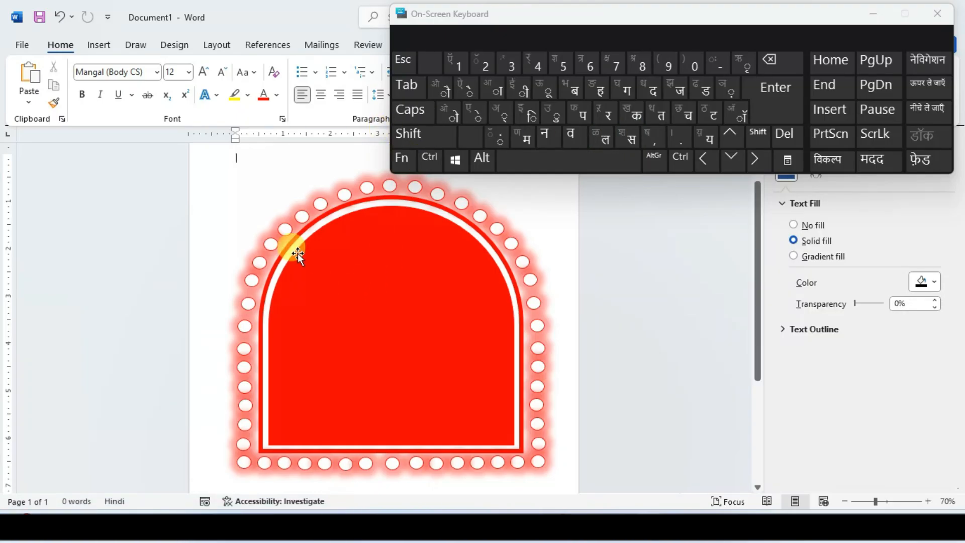
Step: Insert a WordArt text box in a black-filled style and place it on the upper part of the red arch
{"action": "left_click", "coordinate": [104, 44]}
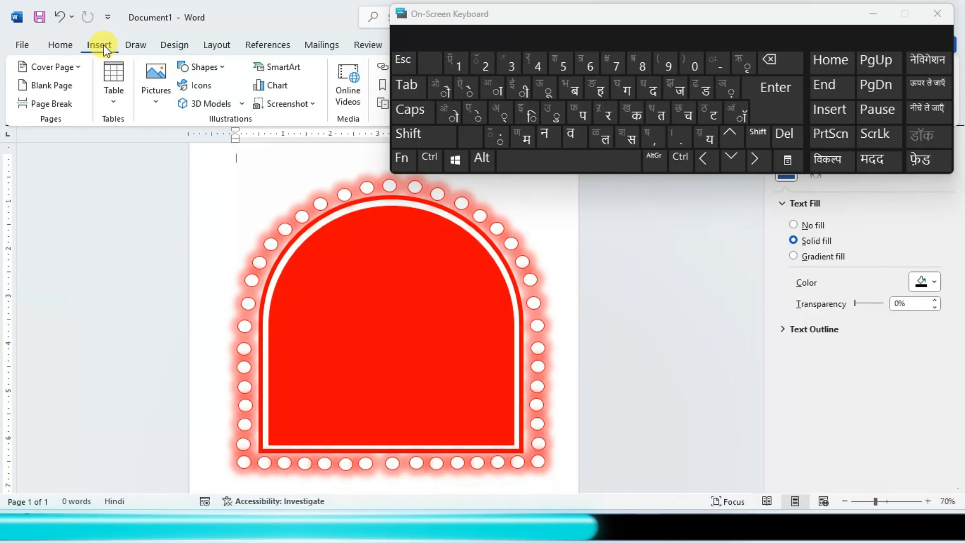
{"action": "left_click_drag", "start_coordinate": [511, 17], "coordinate": [429, 147]}
{"action": "left_click", "coordinate": [680, 86]}
{"action": "left_click", "coordinate": [671, 114]}
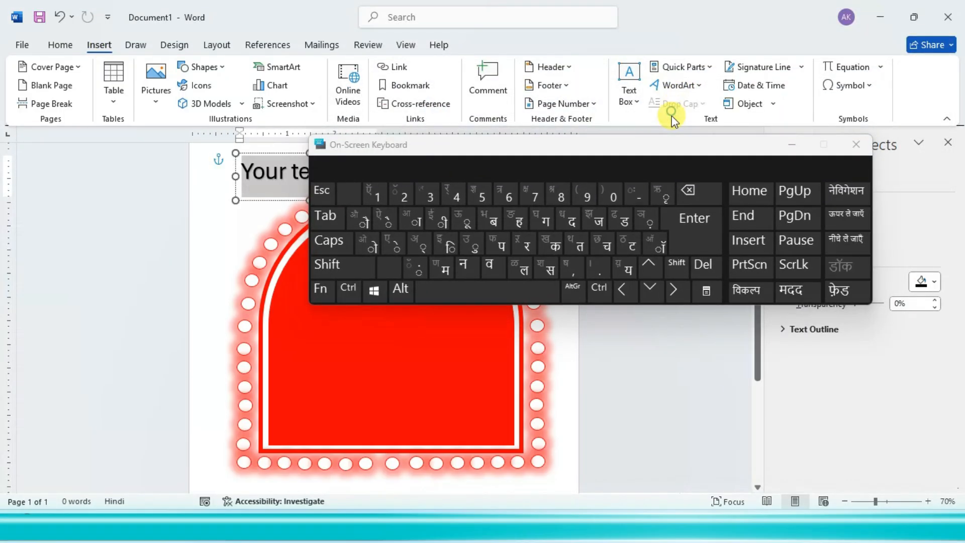
{"action": "left_click_drag", "start_coordinate": [638, 148], "coordinate": [727, 21]}
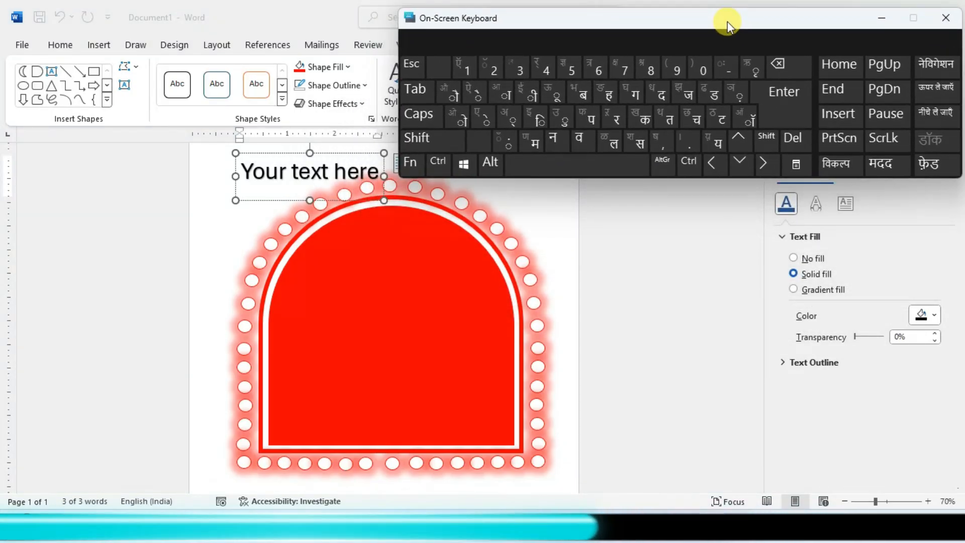
{"action": "left_click_drag", "start_coordinate": [340, 155], "coordinate": [328, 275]}
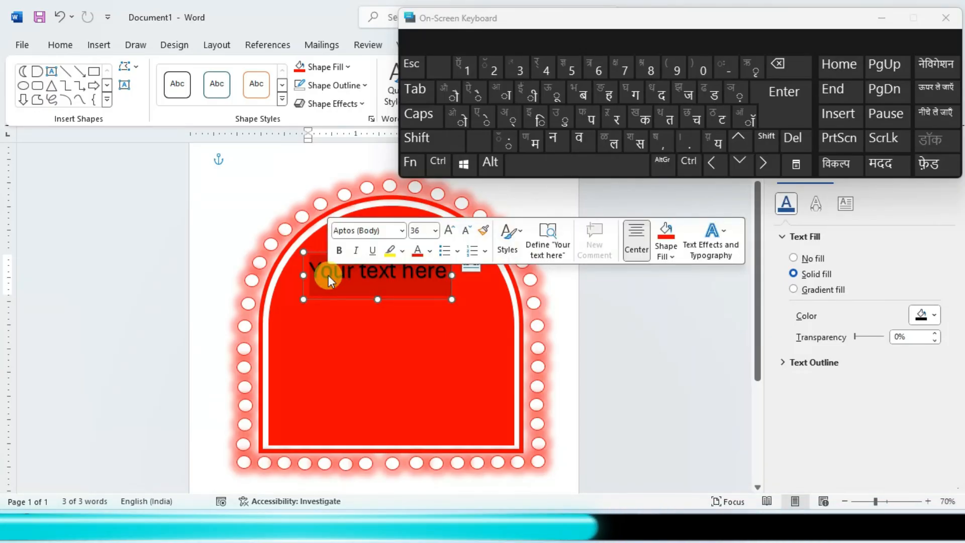
Step: Replace the WordArt placeholder text with the Hindi word "फेस्टिव"
{"action": "key", "text": "Delete"}
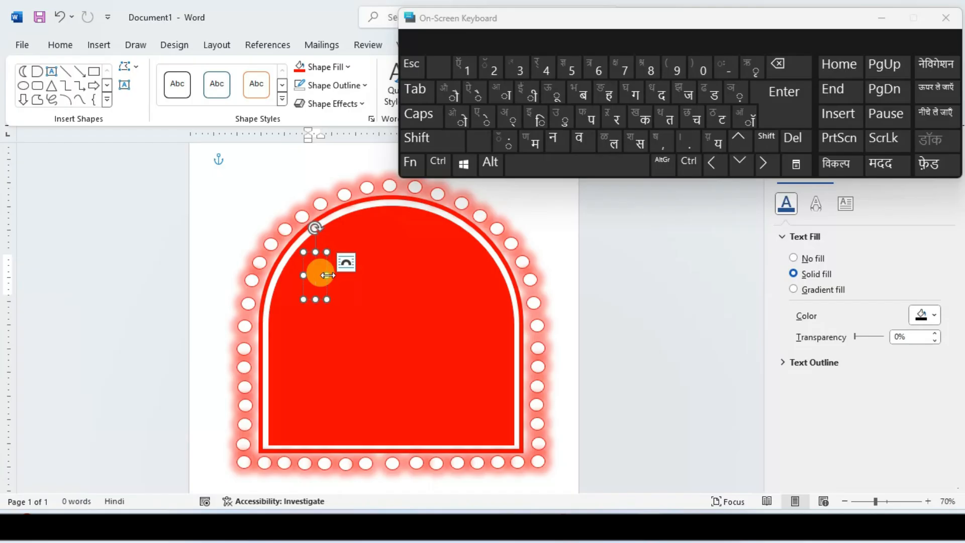
{"action": "key", "text": "shift"}
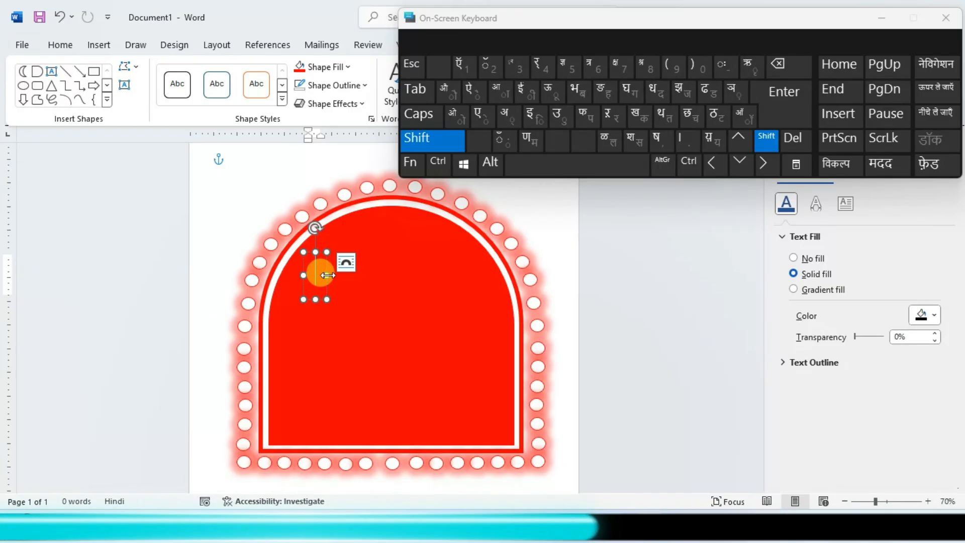
{"action": "key", "text": "shift"}
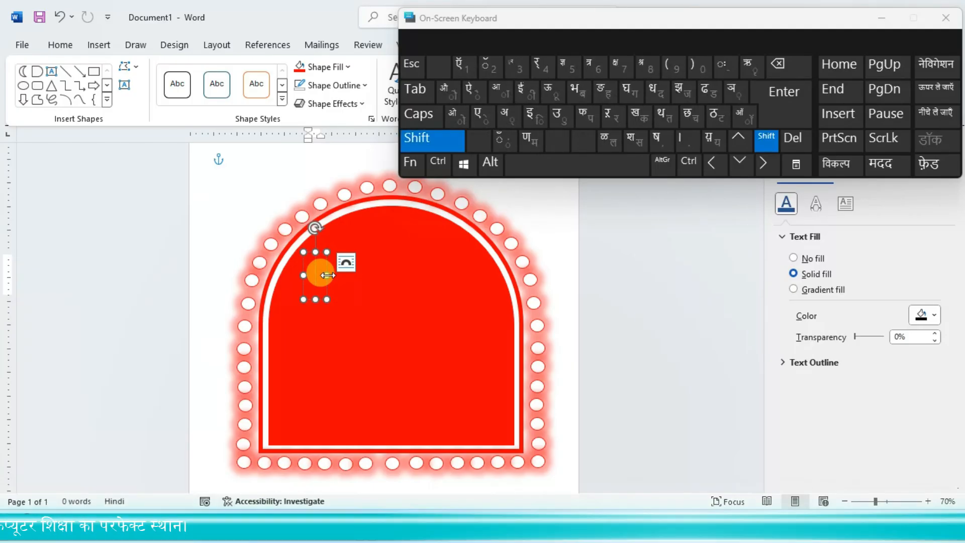
{"action": "type", "text": "फ"}
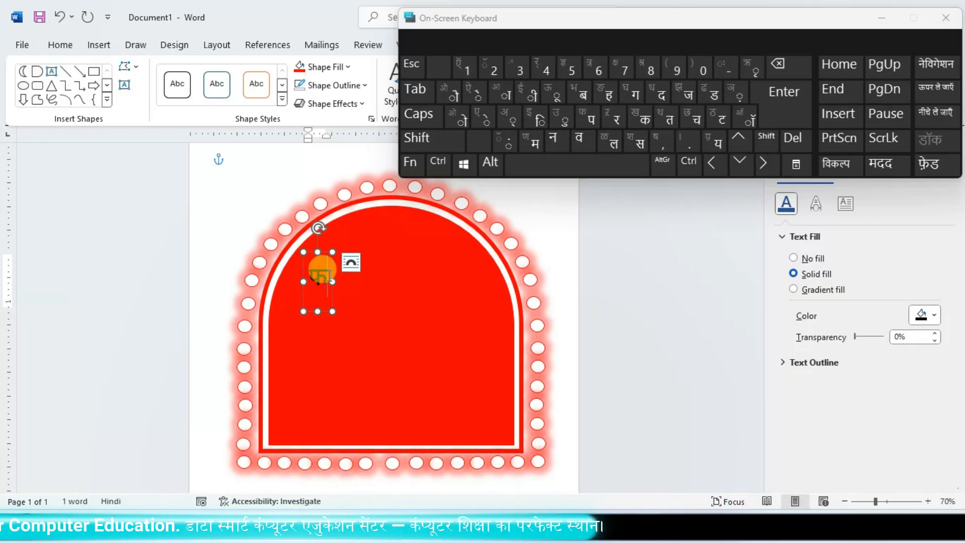
{"action": "type", "text": "े"}
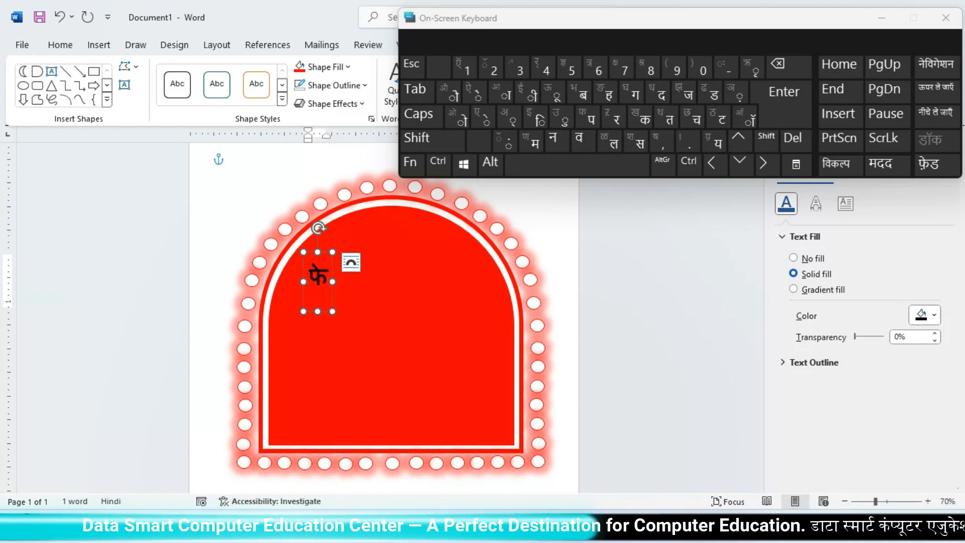
{"action": "type", "text": "स्"}
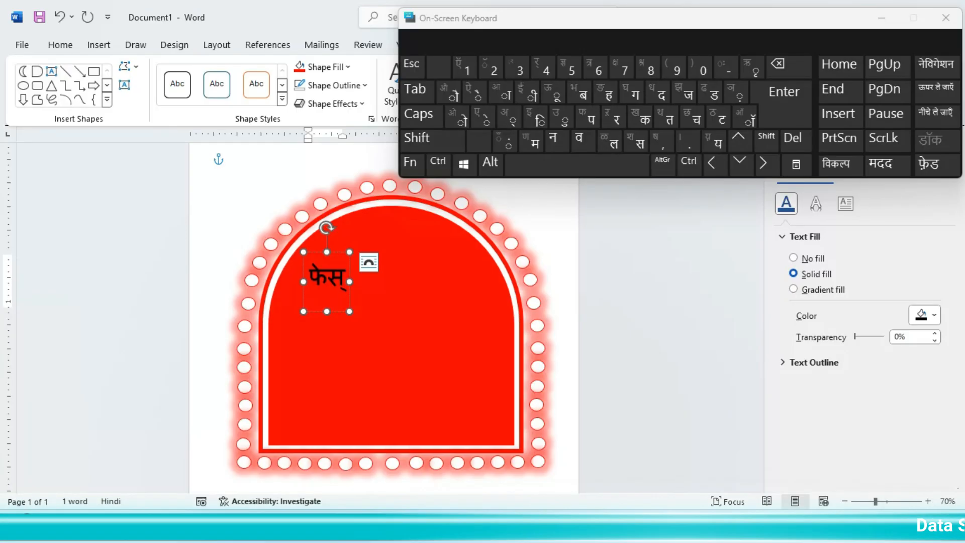
{"action": "type", "text": "ट"}
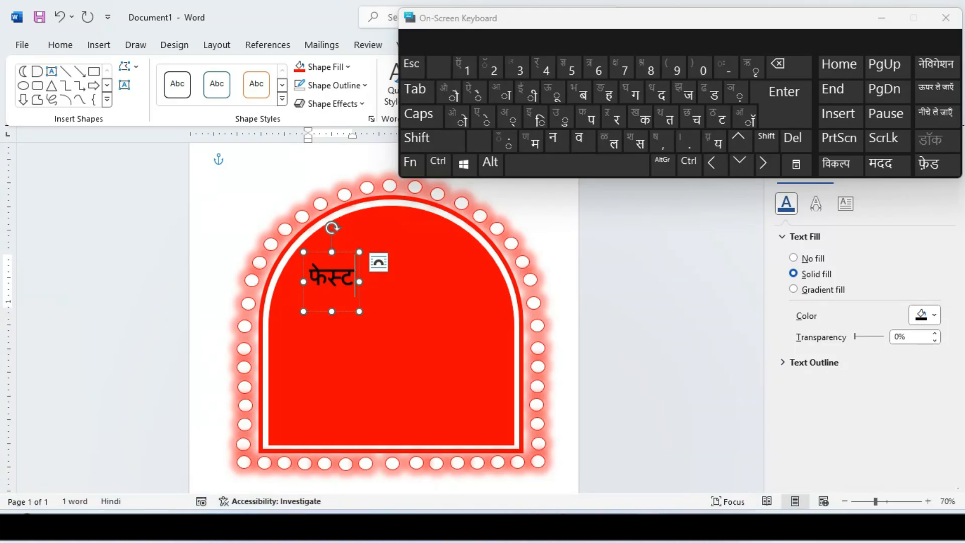
{"action": "type", "text": "ि"}
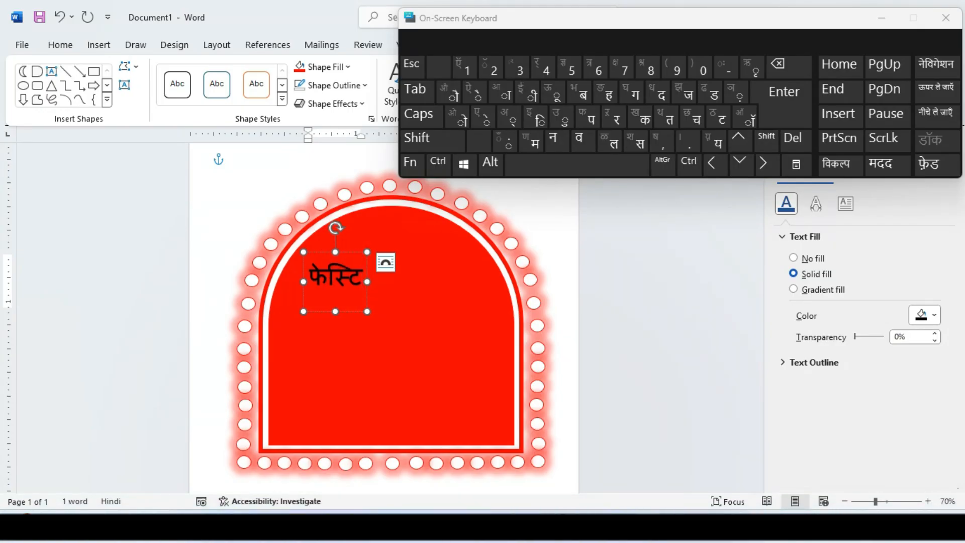
{"action": "type", "text": "व"}
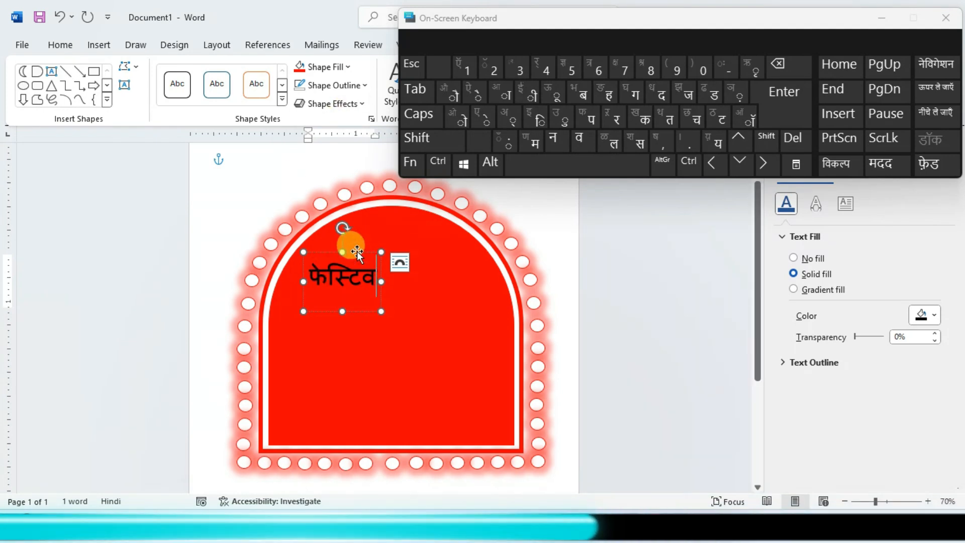
Step: Centre the फेस्टिव text in the arch's upper part and reposition the On-Screen Keyboard so it covers neither the text nor the formatting tools
{"action": "left_click_drag", "start_coordinate": [356, 253], "coordinate": [408, 253]}
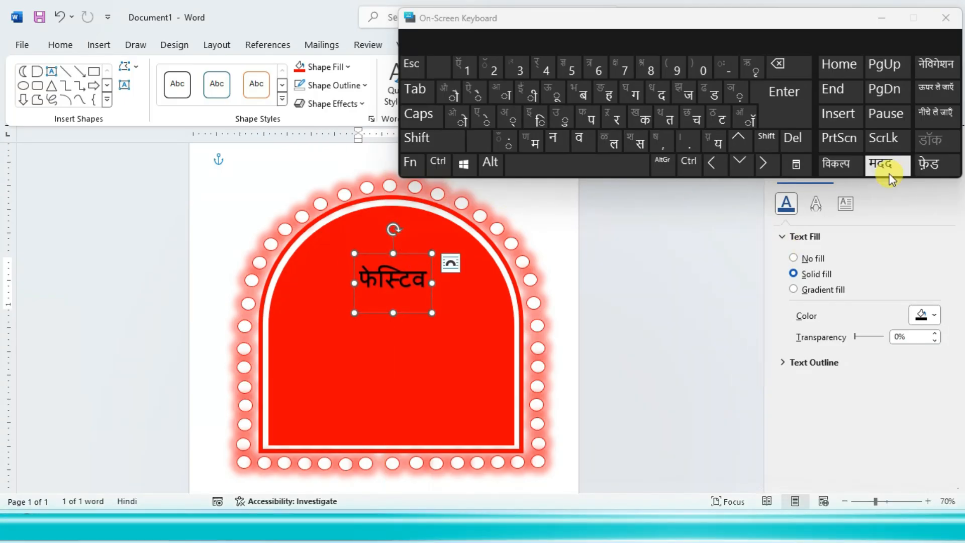
{"action": "left_click_drag", "start_coordinate": [810, 23], "coordinate": [739, 32]}
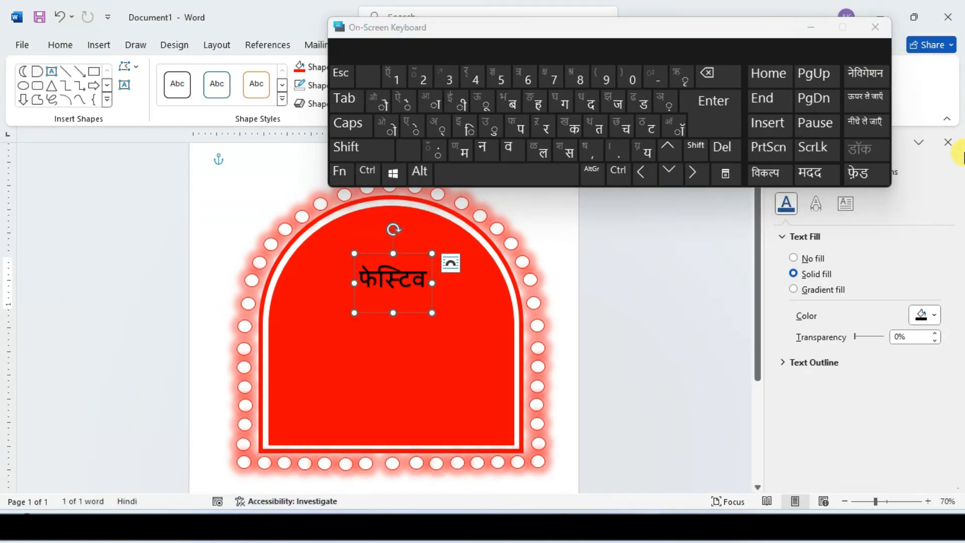
{"action": "left_click", "coordinate": [947, 143]}
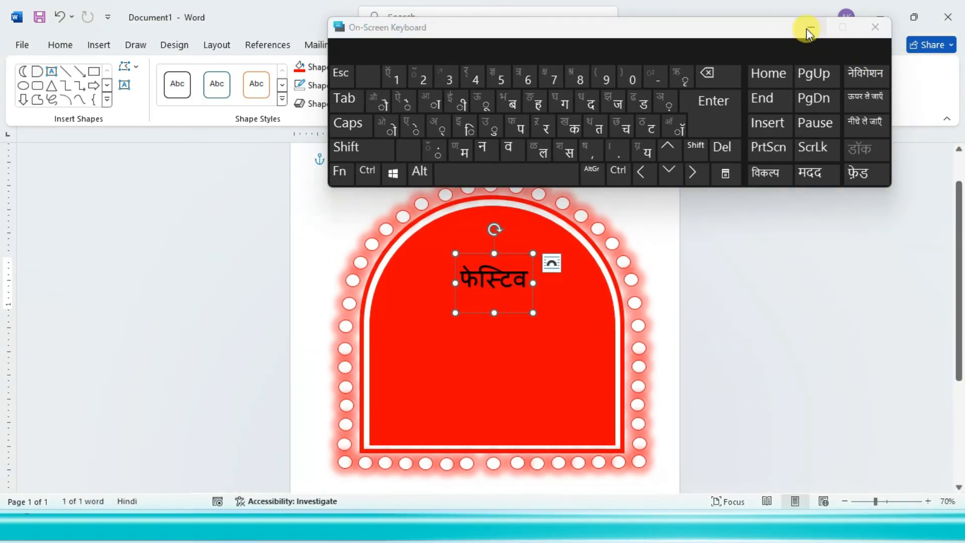
{"action": "left_click_drag", "start_coordinate": [768, 26], "coordinate": [446, 397]}
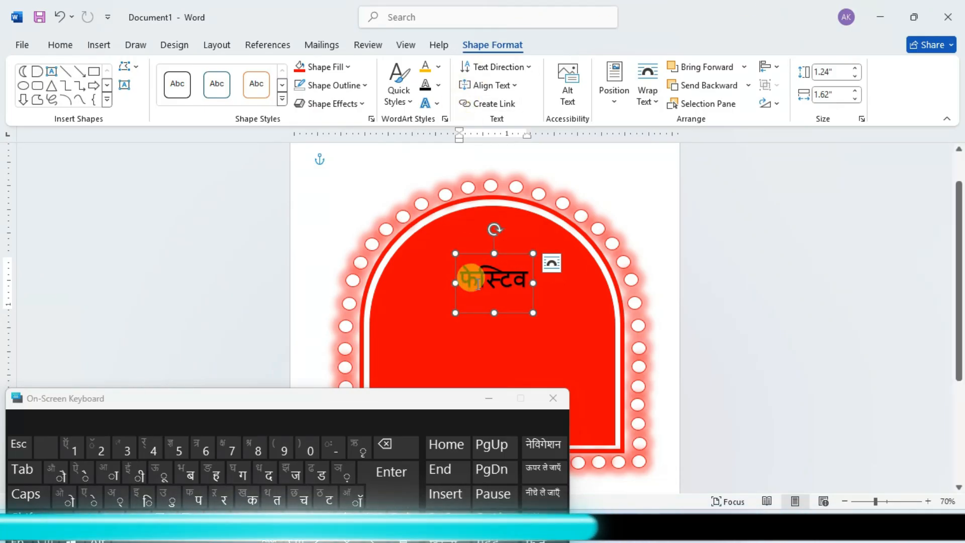
Step: Colour the फेस्टिव text with the standard orange-gold and switch its text fill to a gradient
{"action": "left_click", "coordinate": [438, 66]}
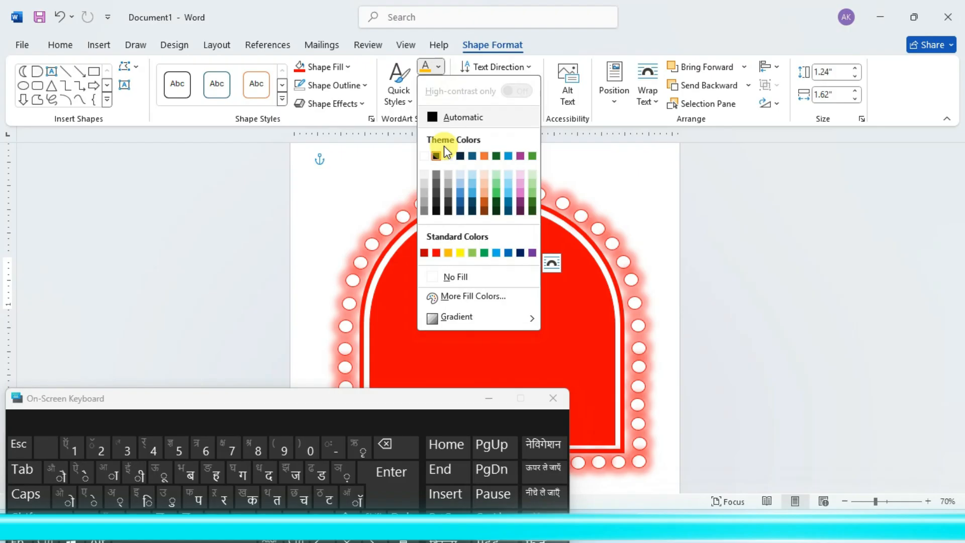
{"action": "left_click", "coordinate": [451, 254]}
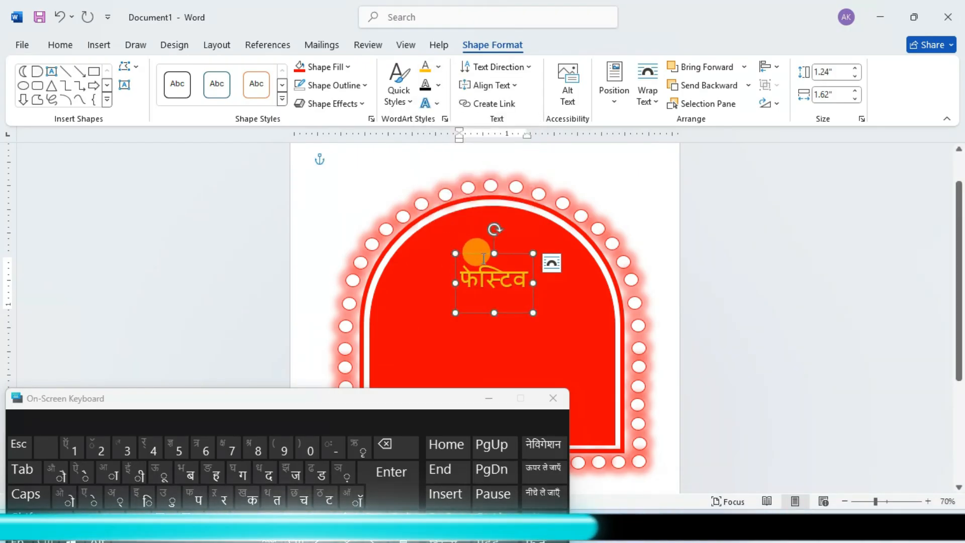
{"action": "left_click", "coordinate": [437, 67]}
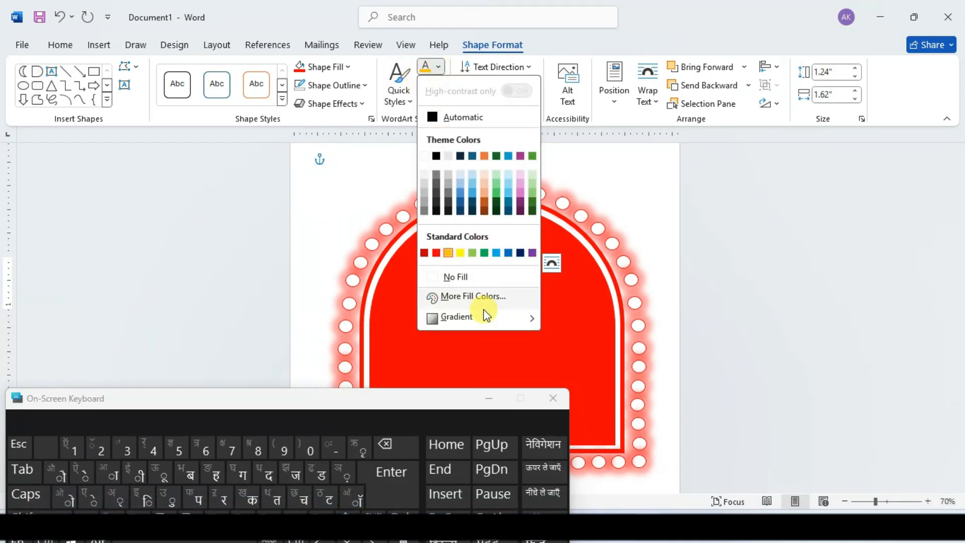
{"action": "mouse_move", "coordinate": [483, 318]}
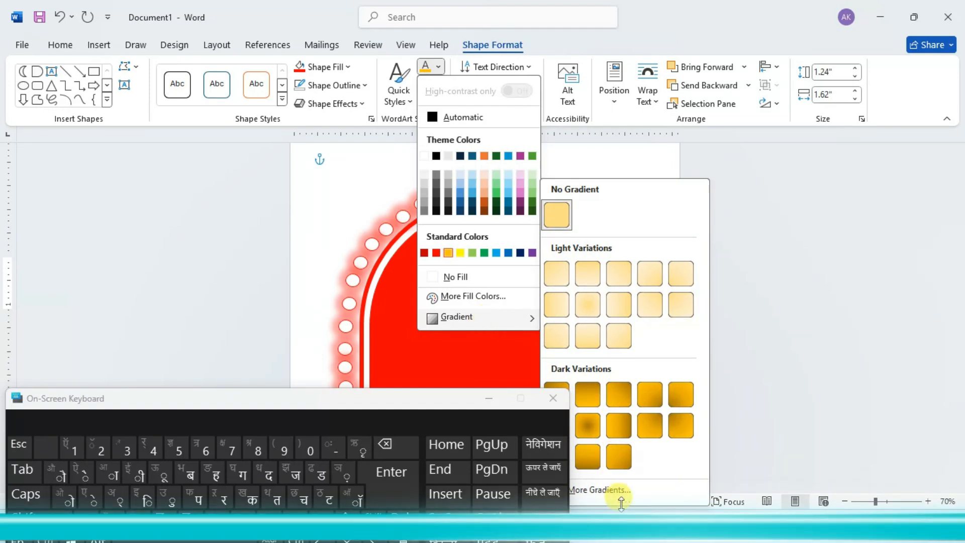
{"action": "left_click", "coordinate": [626, 493]}
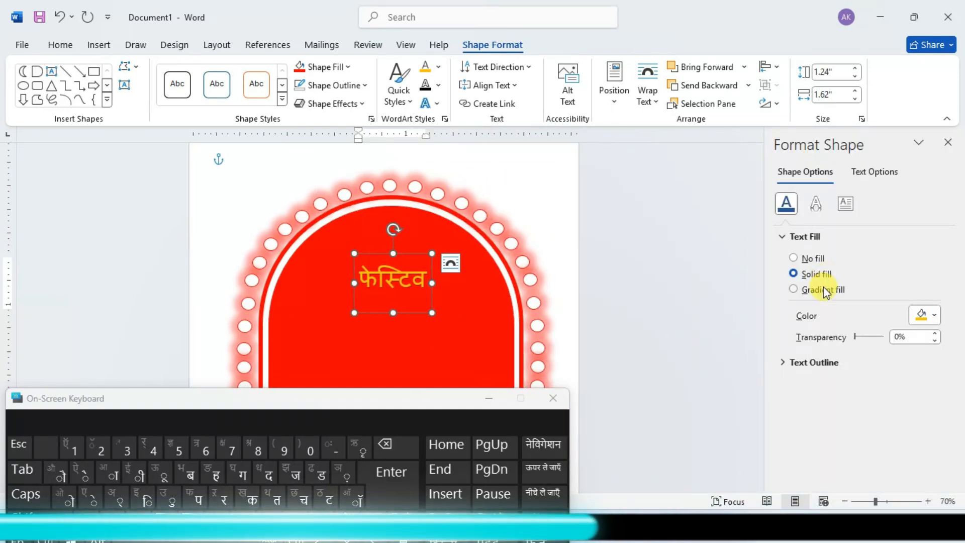
{"action": "left_click", "coordinate": [793, 290]}
Step: Replace the middle stop of the text's gradient fill with a new yellow stop at 53%
{"action": "left_click_drag", "start_coordinate": [855, 421], "coordinate": [848, 424]}
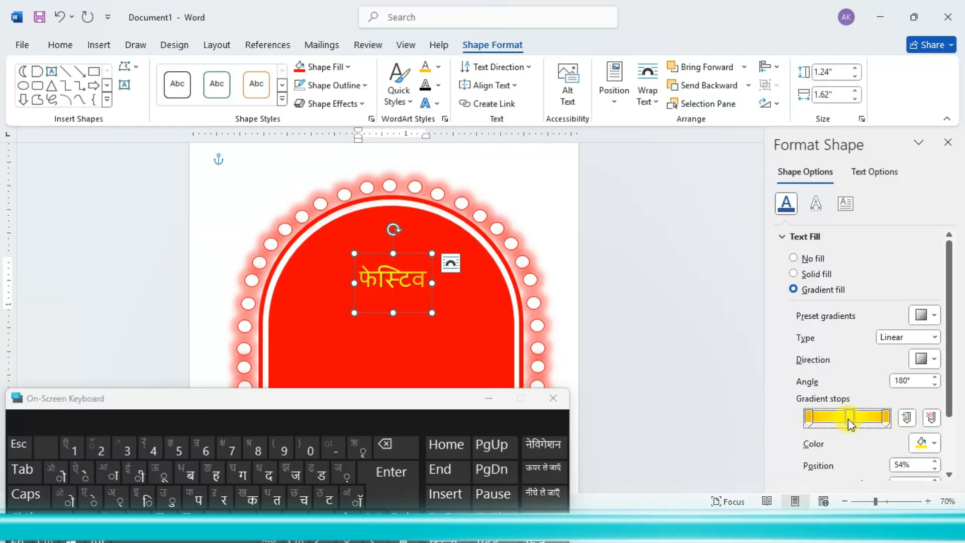
{"action": "key", "text": "Delete"}
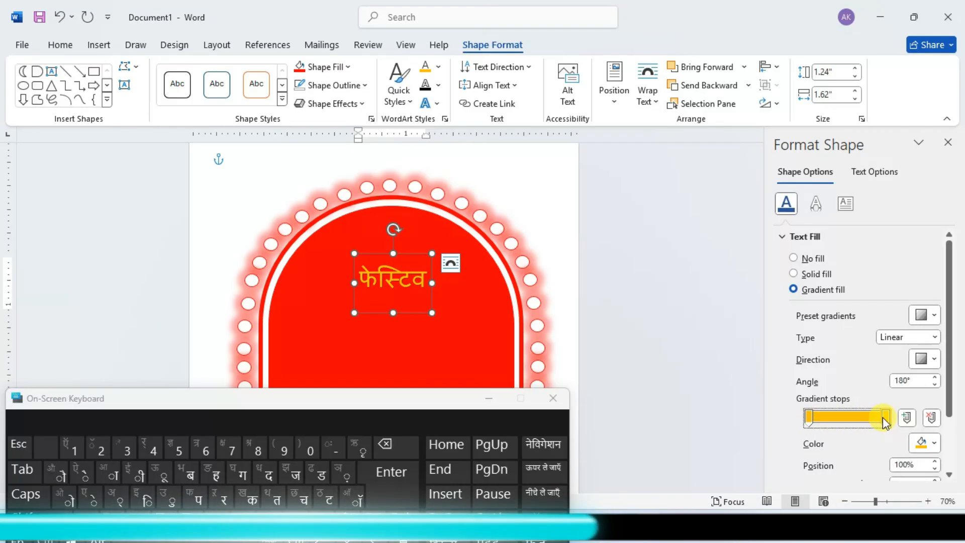
{"action": "left_click_drag", "start_coordinate": [884, 421], "coordinate": [855, 422]}
{"action": "left_click", "coordinate": [925, 440]}
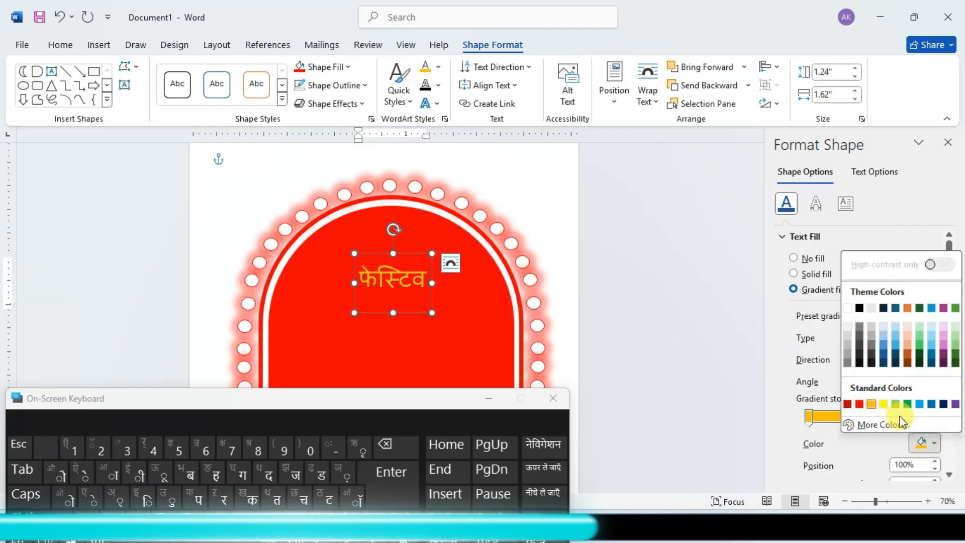
{"action": "left_click", "coordinate": [865, 441]}
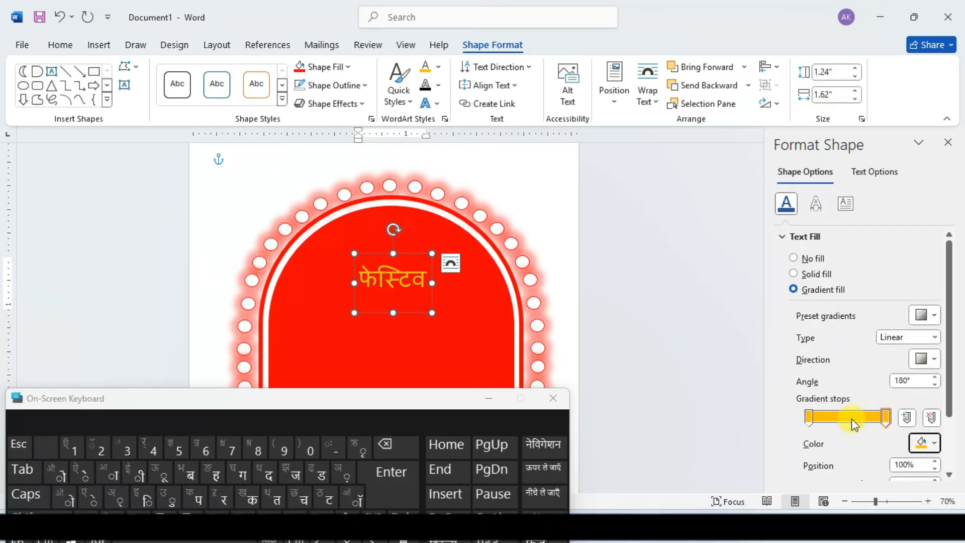
{"action": "left_click", "coordinate": [850, 417]}
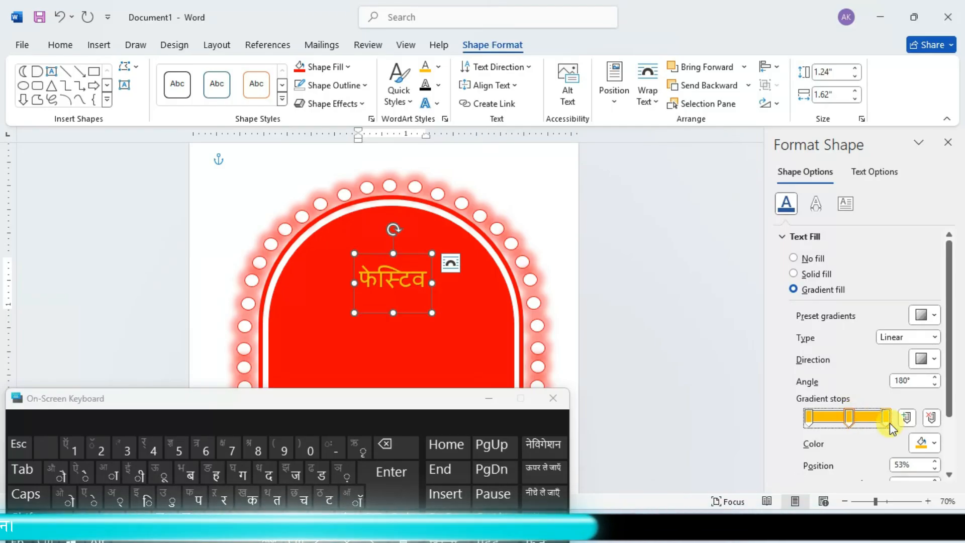
{"action": "left_click", "coordinate": [923, 443]}
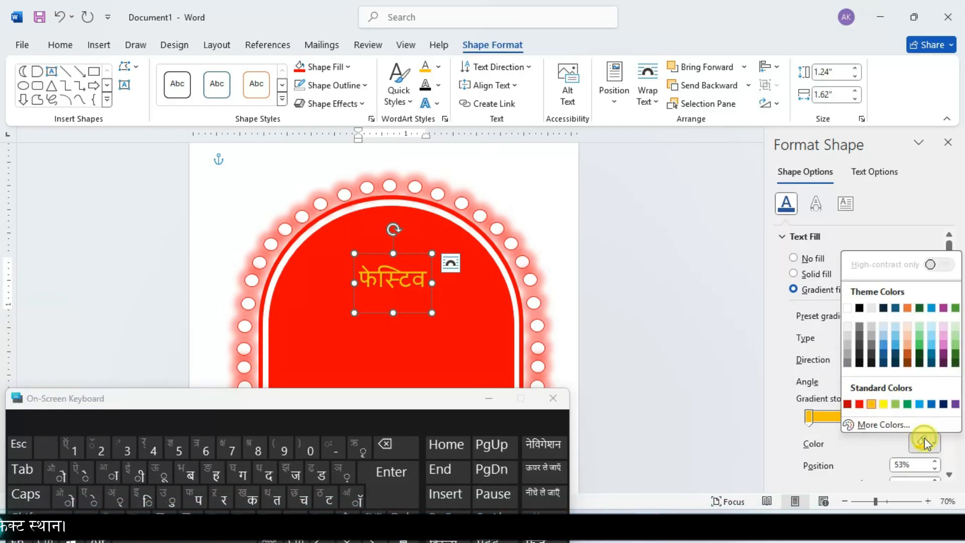
{"action": "left_click", "coordinate": [885, 405]}
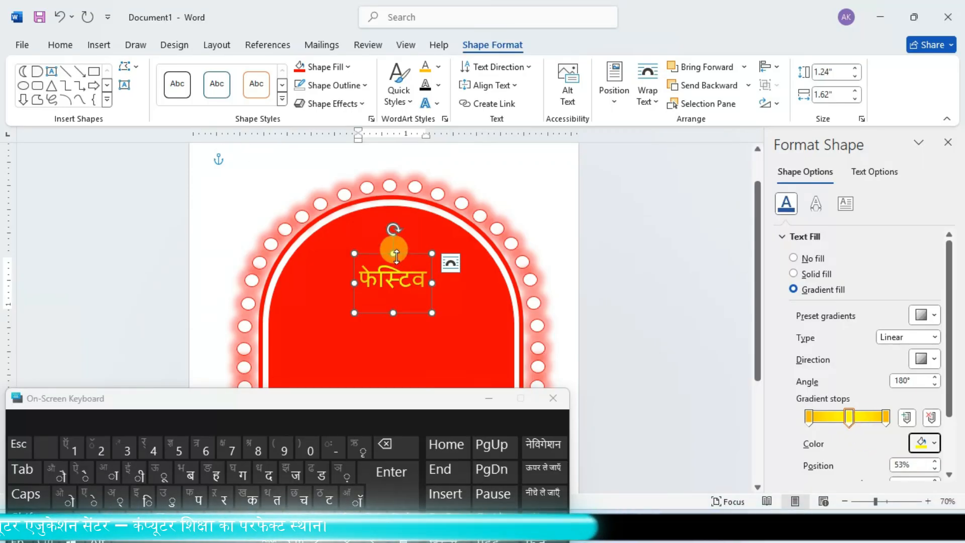
Step: Move the फेस्टिव text higher in the arch and enlarge its font size to 72
{"action": "left_click_drag", "start_coordinate": [400, 256], "coordinate": [411, 247]}
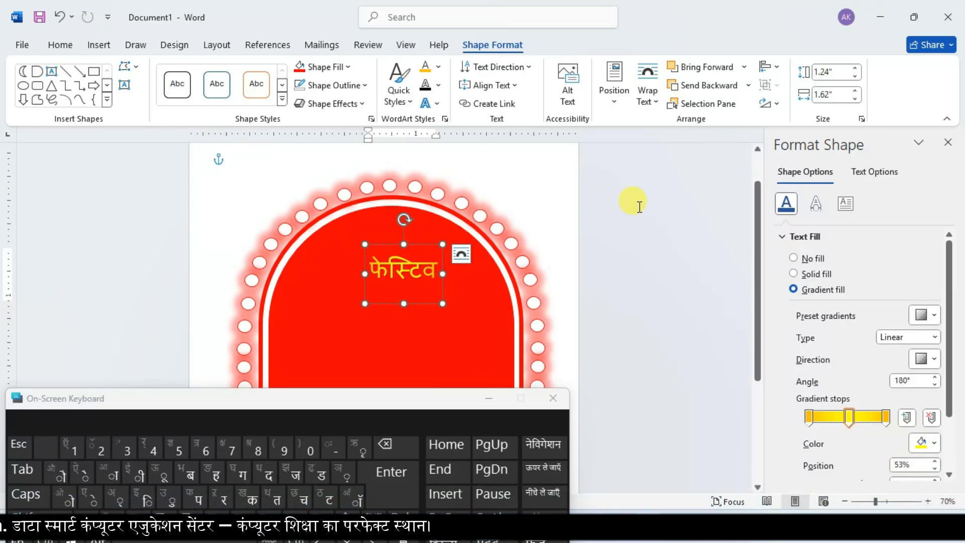
{"action": "left_click", "coordinate": [949, 145]}
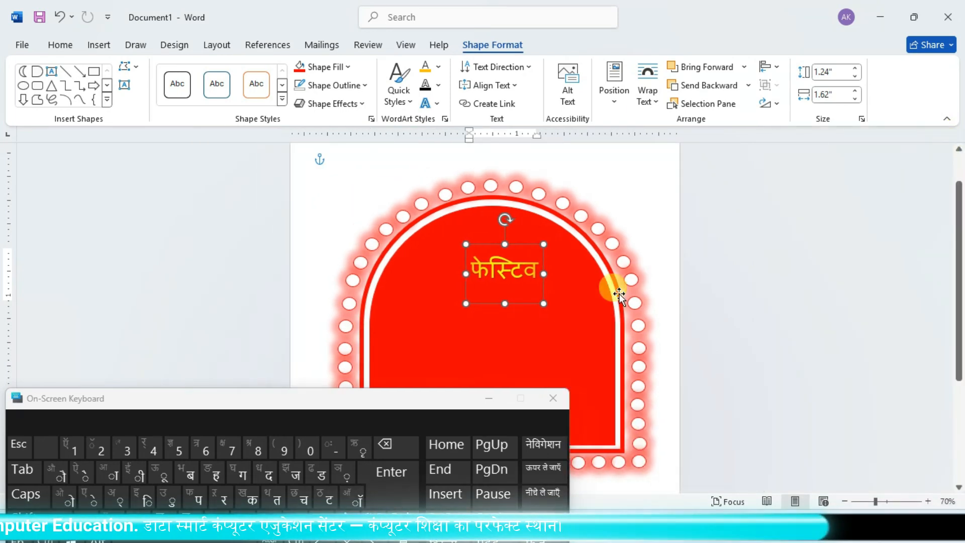
{"action": "left_click", "coordinate": [70, 46]}
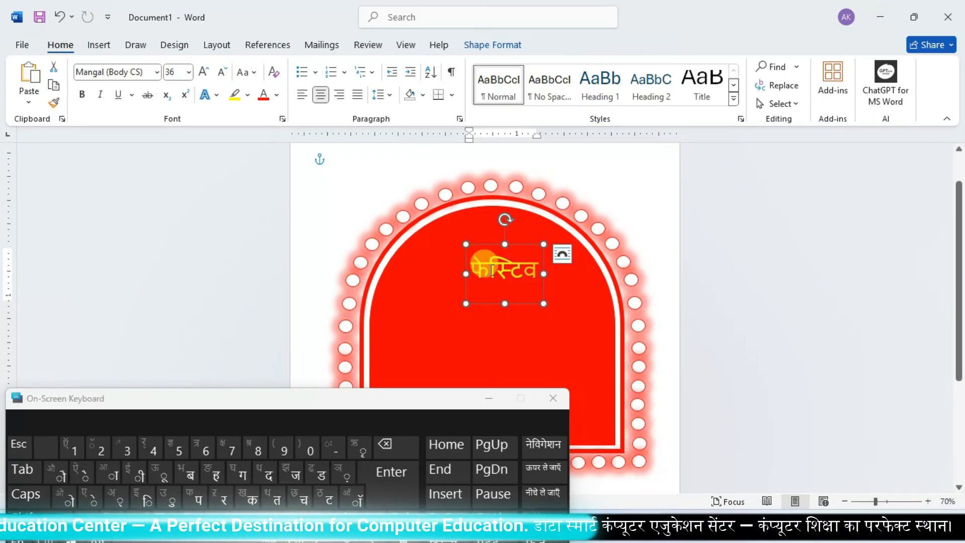
{"action": "mouse_move", "coordinate": [480, 269]}
{"action": "left_mouse_down"}
{"action": "mouse_move", "coordinate": [530, 267]}
{"action": "mouse_move", "coordinate": [456, 260]}
{"action": "mouse_move", "coordinate": [495, 243]}
{"action": "mouse_move", "coordinate": [459, 216]}
{"action": "left_mouse_up"}
{"action": "left_click", "coordinate": [204, 71]}
{"action": "left_click", "coordinate": [203, 72]}
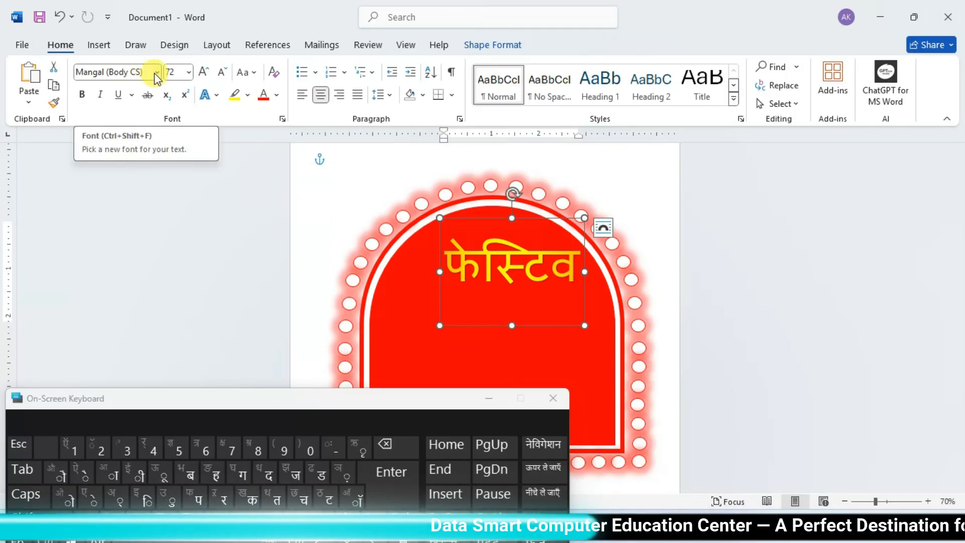
Step: Change the फेस्टिव text's font to Aparajita and position it near the arch's top centre
{"action": "left_click", "coordinate": [155, 73]}
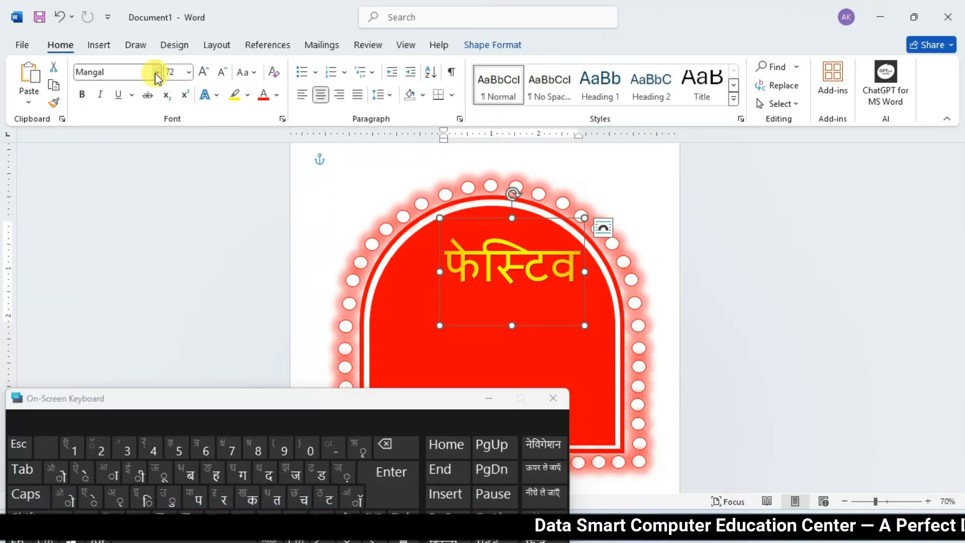
{"action": "left_click", "coordinate": [157, 74]}
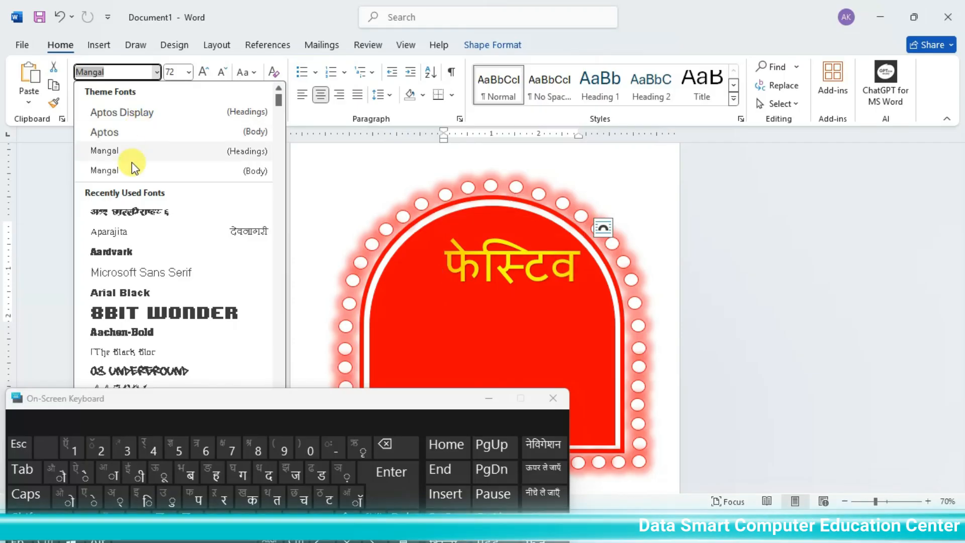
{"action": "left_click", "coordinate": [140, 227]}
{"action": "left_click_drag", "start_coordinate": [479, 220], "coordinate": [492, 235]}
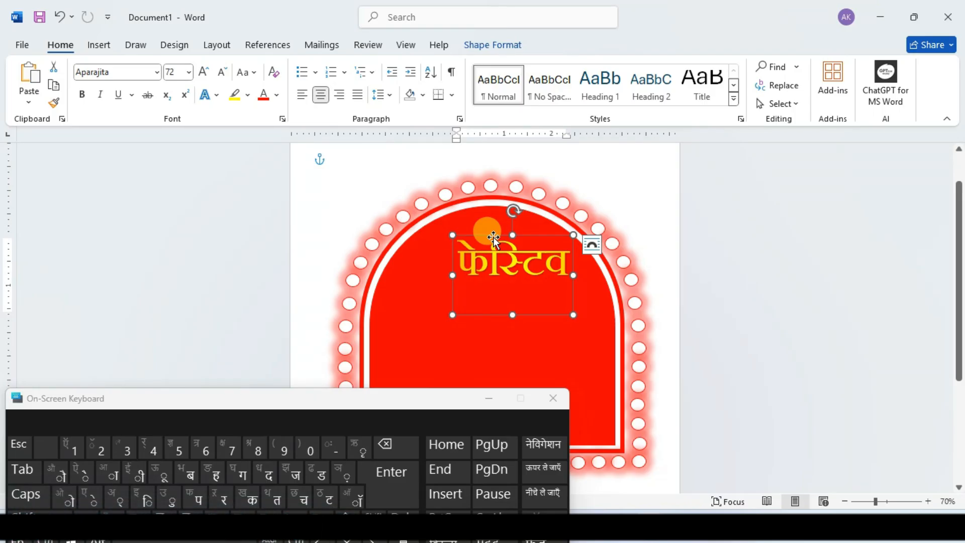
Step: Place a duplicate of the फेस्टिव WordArt just below the original, clear its text, and move the on-screen keyboard off the design
{"action": "key", "text": "ctrl+d"}
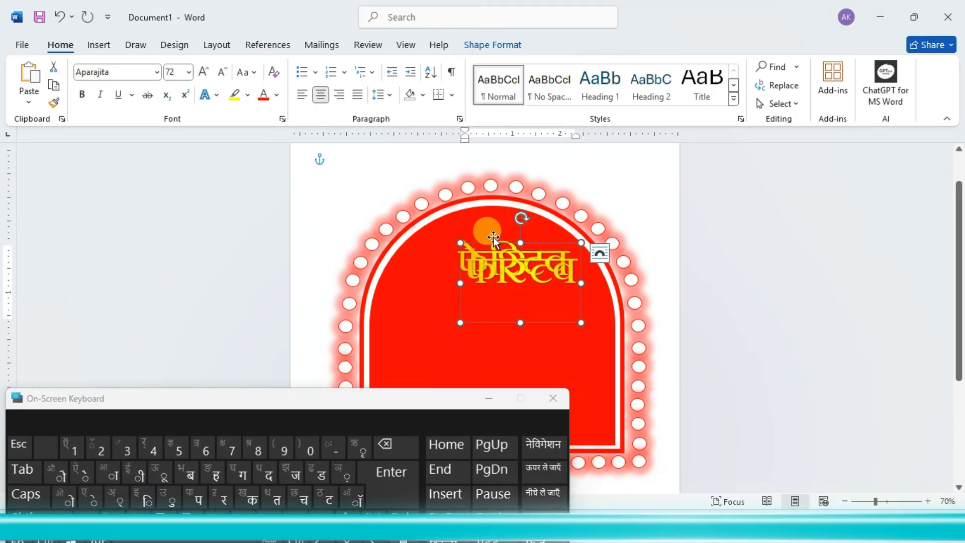
{"action": "key", "text": "ctrl+z"}
{"action": "left_click", "coordinate": [493, 236]}
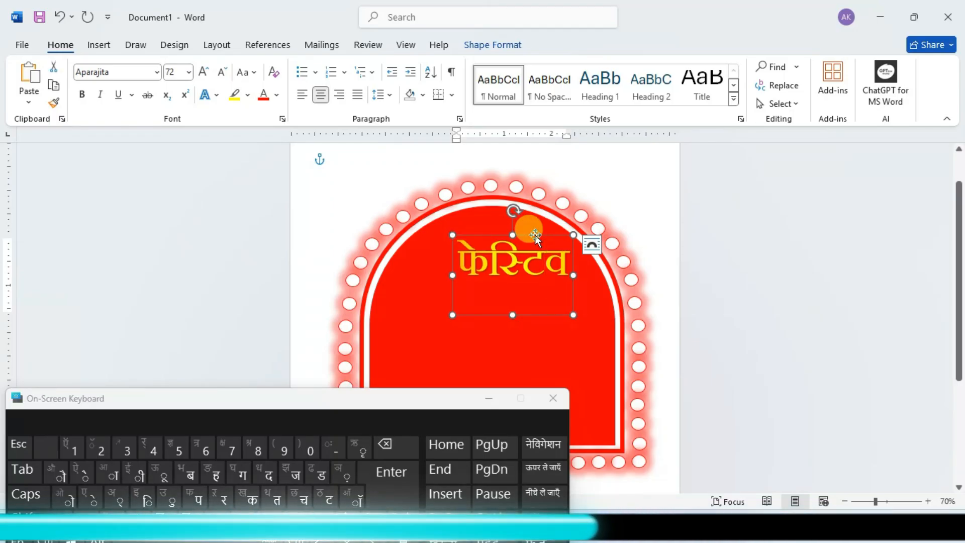
{"action": "mouse_move", "coordinate": [536, 238]}
{"action": "left_mouse_down"}
{"action": "mouse_move", "coordinate": [544, 246]}
{"action": "mouse_move", "coordinate": [534, 236]}
{"action": "mouse_move", "coordinate": [536, 284]}
{"action": "mouse_move", "coordinate": [539, 276]}
{"action": "mouse_move", "coordinate": [497, 301]}
{"action": "mouse_move", "coordinate": [461, 306]}
{"action": "left_mouse_up"}
{"action": "key", "text": "Delete"}
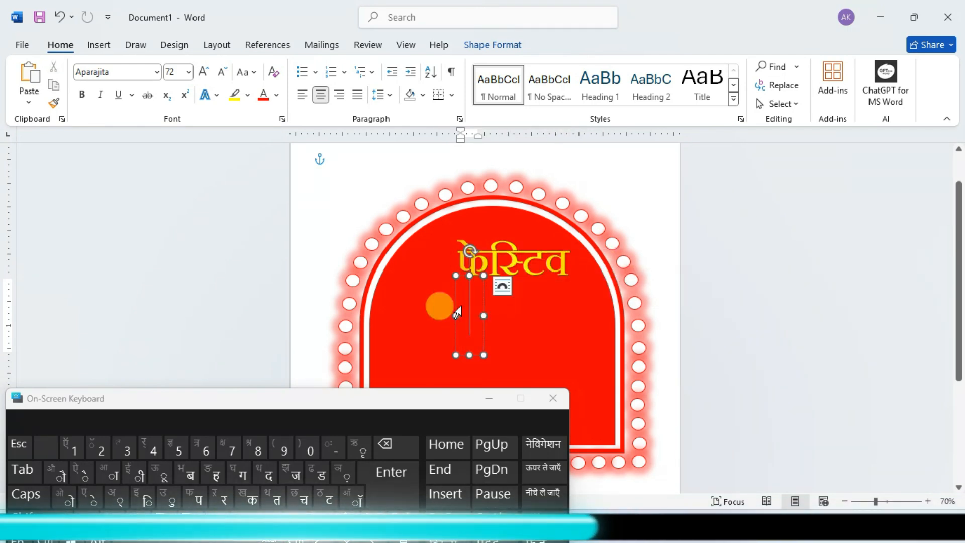
{"action": "left_click_drag", "start_coordinate": [407, 391], "coordinate": [790, 8]}
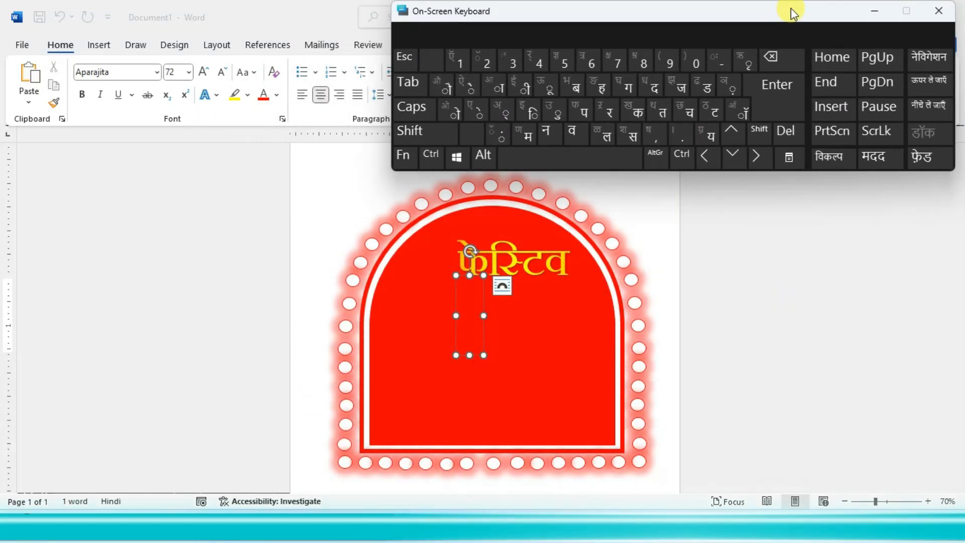
{"action": "left_click", "coordinate": [471, 310]}
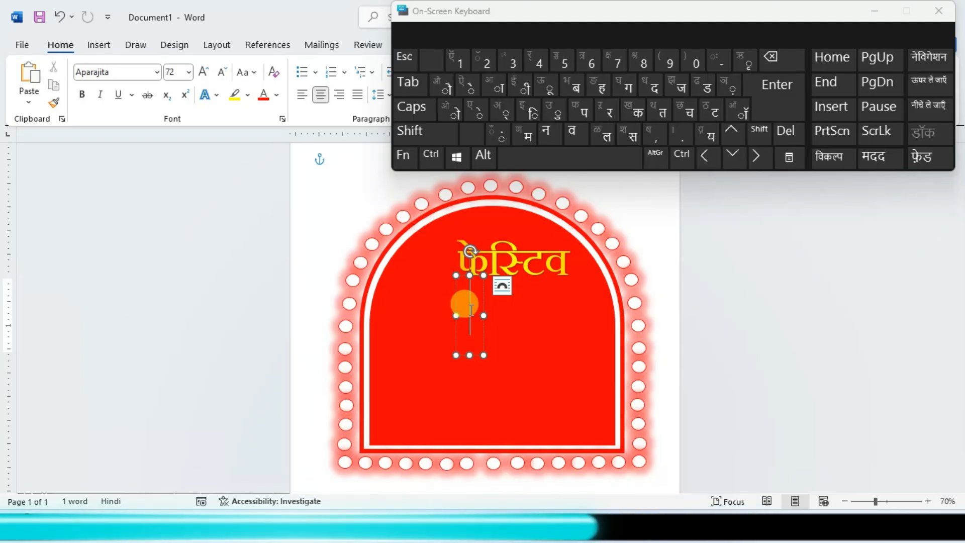
Step: Enter दिवाली in the emptied text box and position it below फेस्टिव, shifted slightly to the right
{"action": "type", "text": "द"}
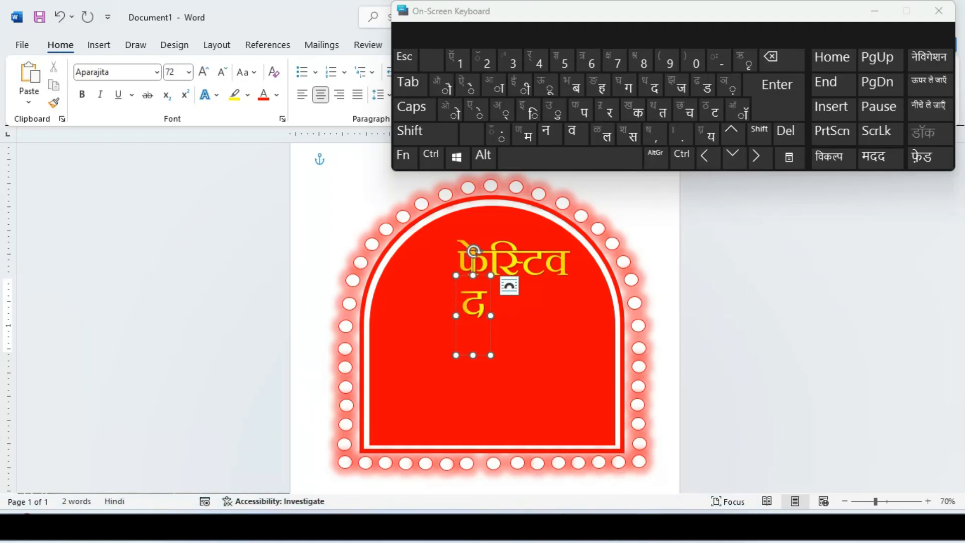
{"action": "type", "text": "ि"}
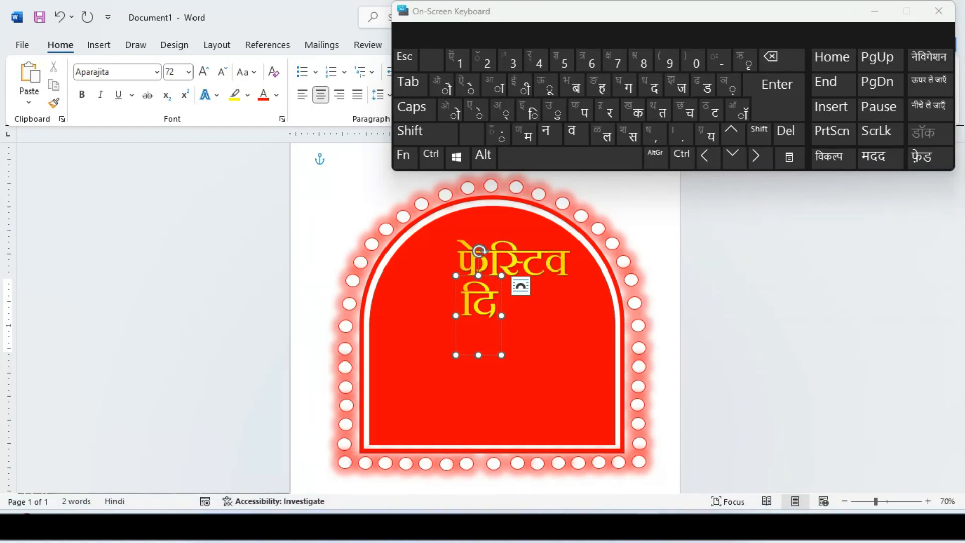
{"action": "type", "text": "व"}
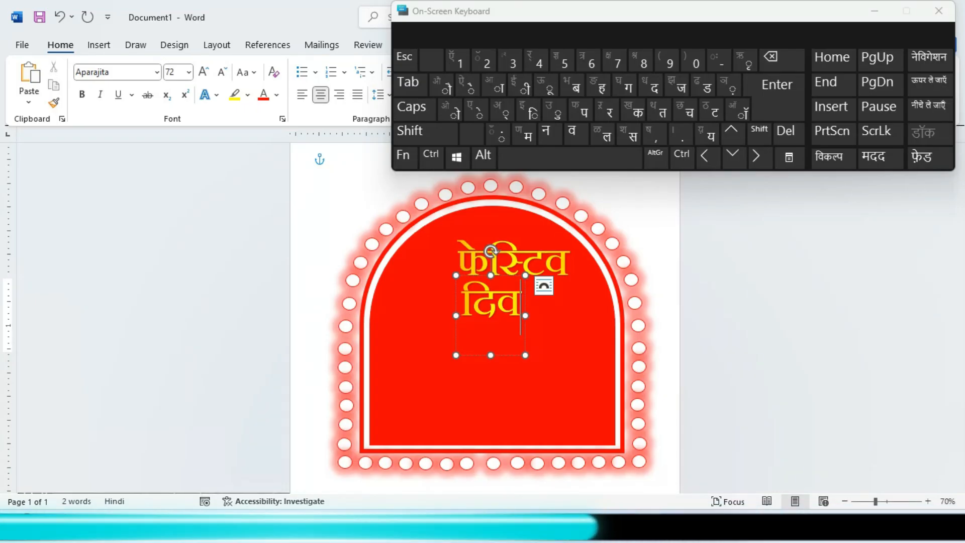
{"action": "type", "text": "ा"}
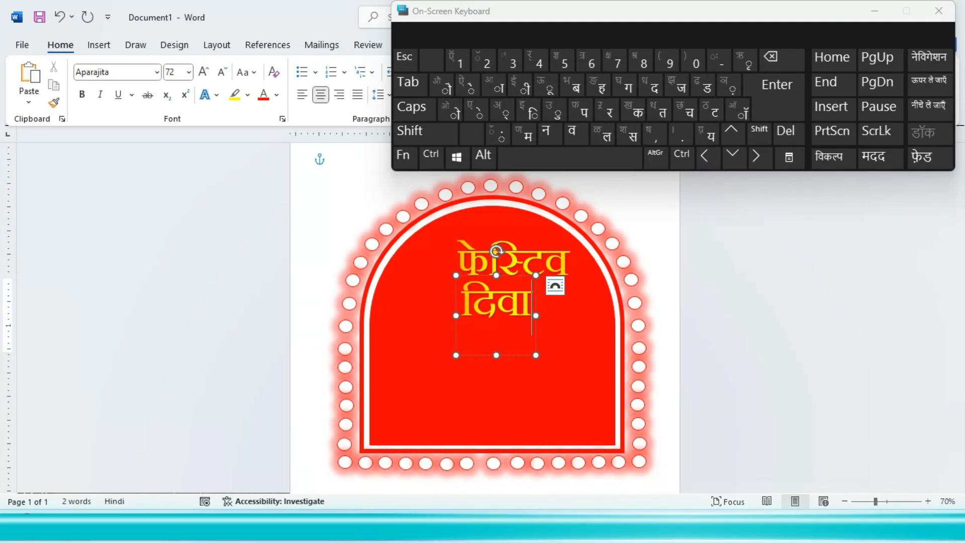
{"action": "type", "text": "ल"}
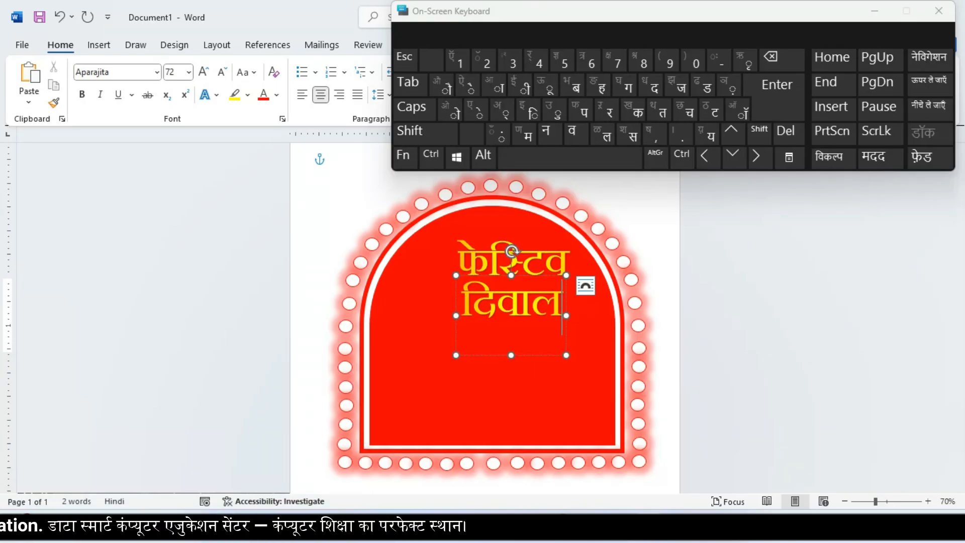
{"action": "type", "text": "ी"}
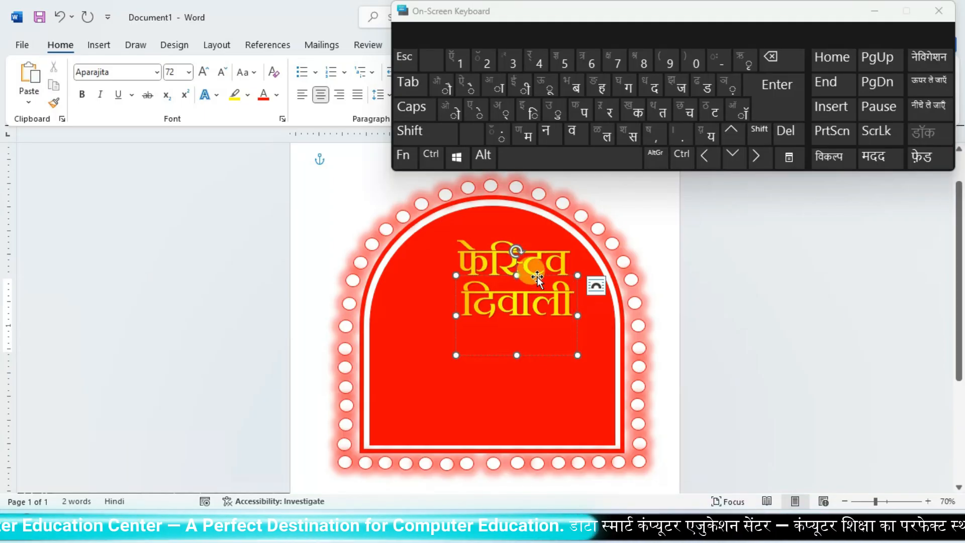
{"action": "left_click_drag", "start_coordinate": [537, 276], "coordinate": [552, 274]}
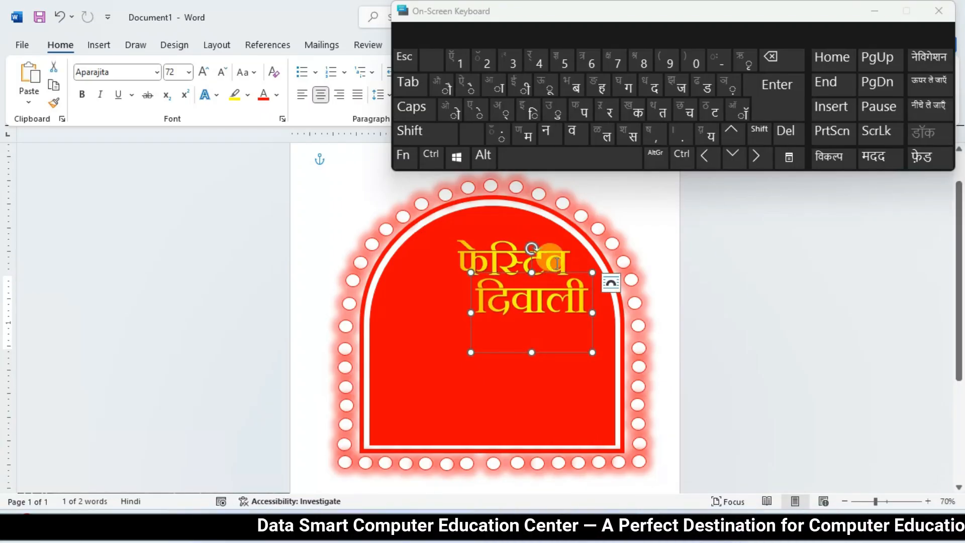
{"action": "left_click", "coordinate": [646, 246]}
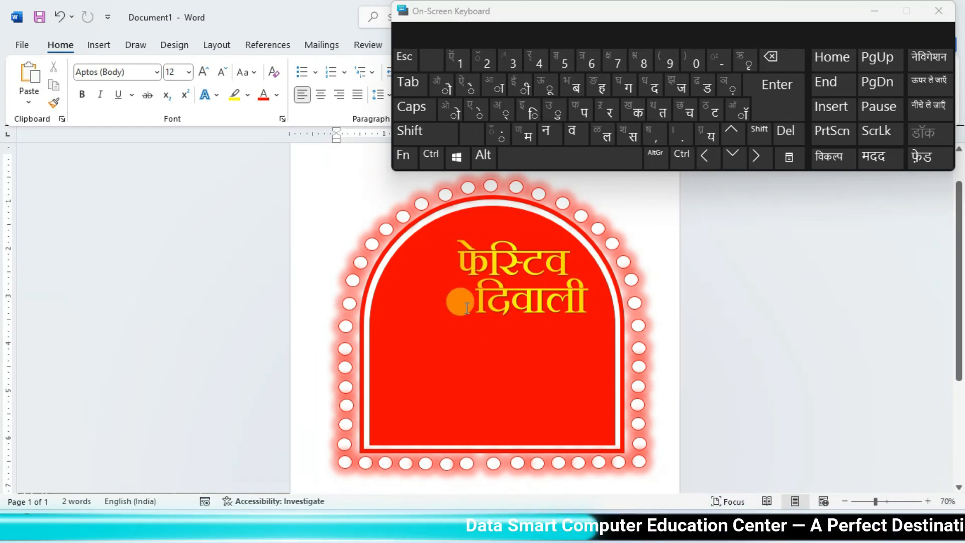
Step: Copy the दिवाली WordArt to the lower part of the arch, enlarge its font size to 120, and centre it there
{"action": "left_click", "coordinate": [522, 274]}
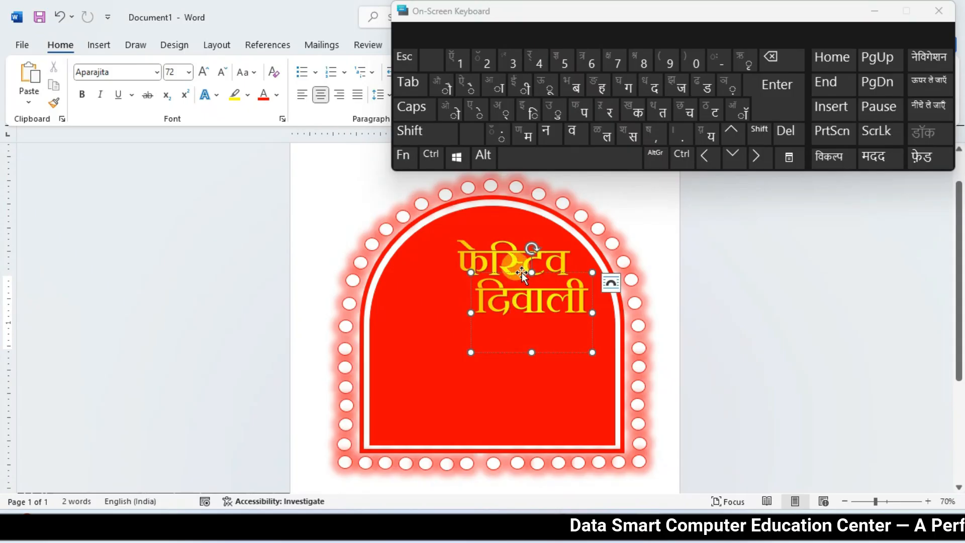
{"action": "left_click_drag", "start_coordinate": [522, 274], "coordinate": [473, 373]}
{"action": "left_click", "coordinate": [208, 74]}
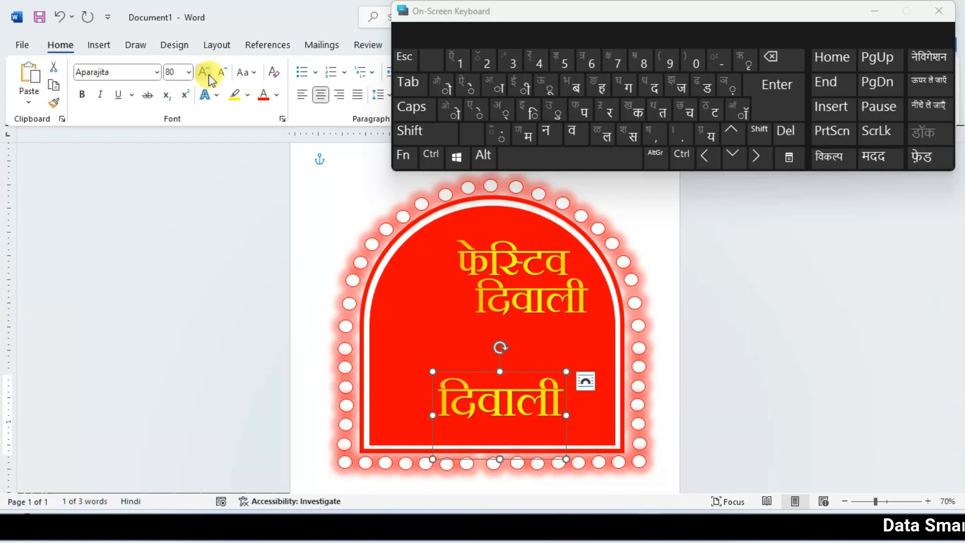
{"action": "left_click", "coordinate": [208, 74]}
{"action": "left_click", "coordinate": [208, 74]}
{"action": "left_click", "coordinate": [209, 74]}
{"action": "left_click", "coordinate": [208, 73]}
{"action": "left_click_drag", "start_coordinate": [464, 365], "coordinate": [435, 367]}
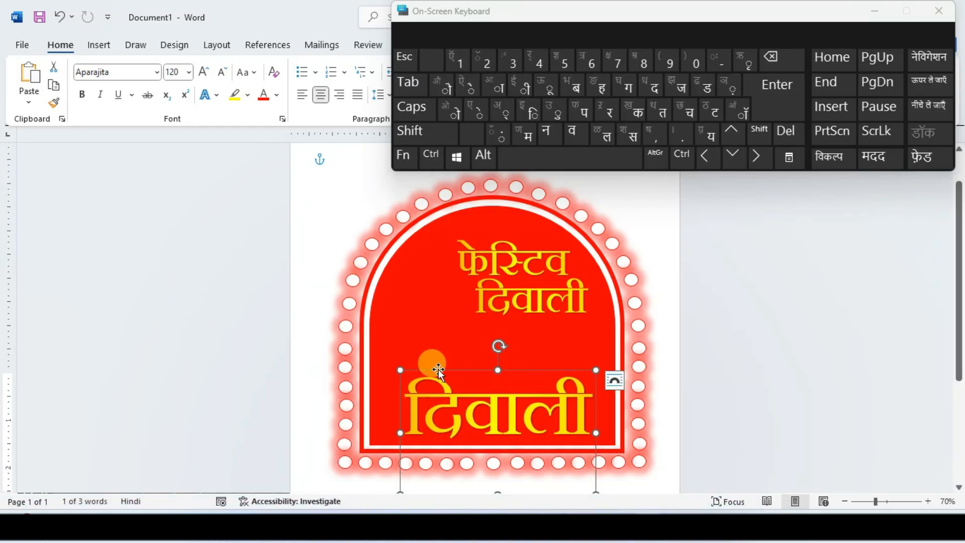
{"action": "left_click", "coordinate": [719, 329]}
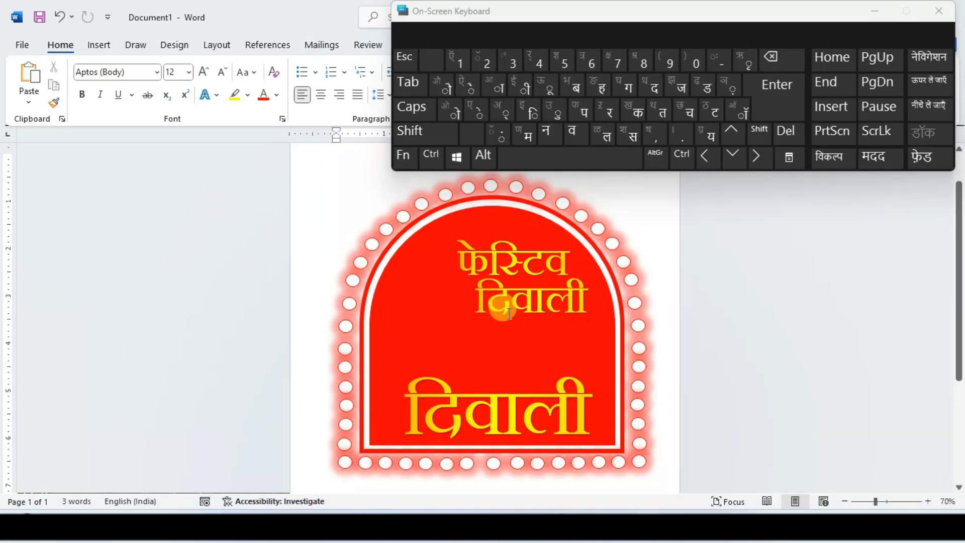
Step: Duplicate the smaller दिवाली WordArt, place the copy just above the large दिवाली, and clear the copy's text
{"action": "left_click", "coordinate": [516, 289]}
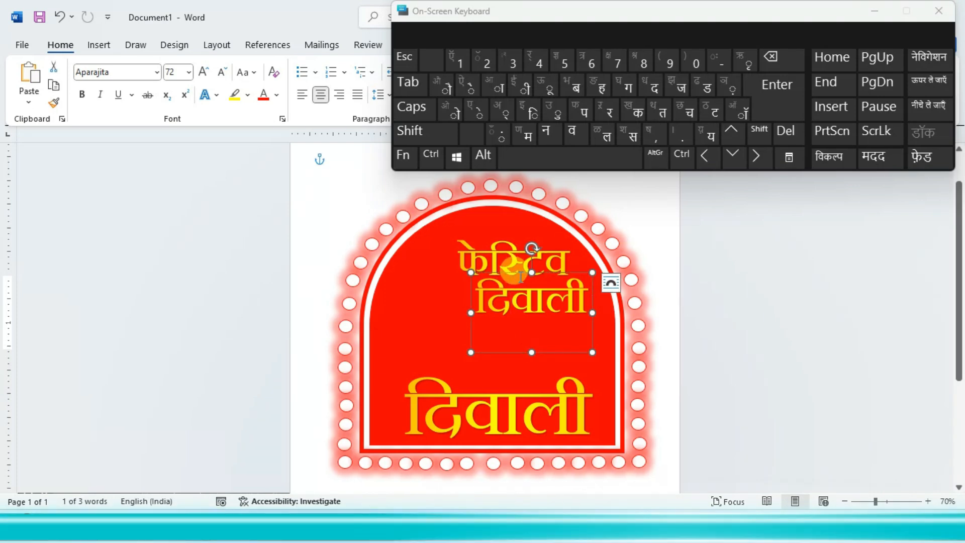
{"action": "key", "text": "ctrl+d"}
{"action": "left_click_drag", "start_coordinate": [520, 279], "coordinate": [484, 361]}
{"action": "left_click_drag", "start_coordinate": [559, 364], "coordinate": [372, 315]}
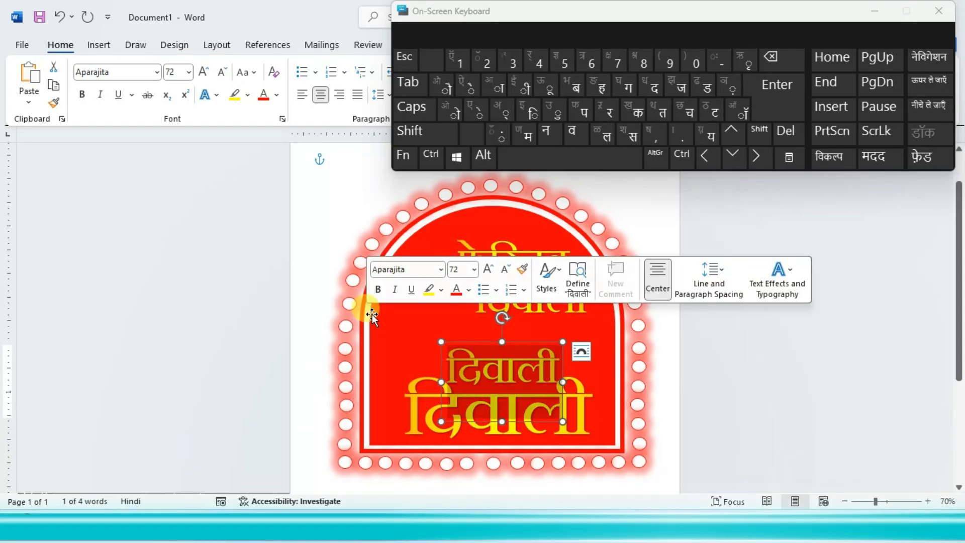
{"action": "key", "text": "Delete"}
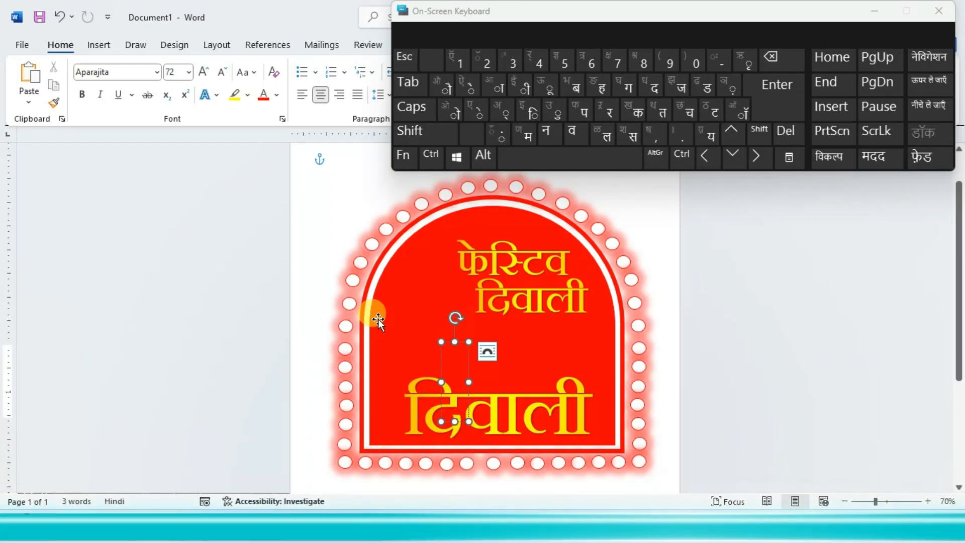
{"action": "key", "text": "shift"}
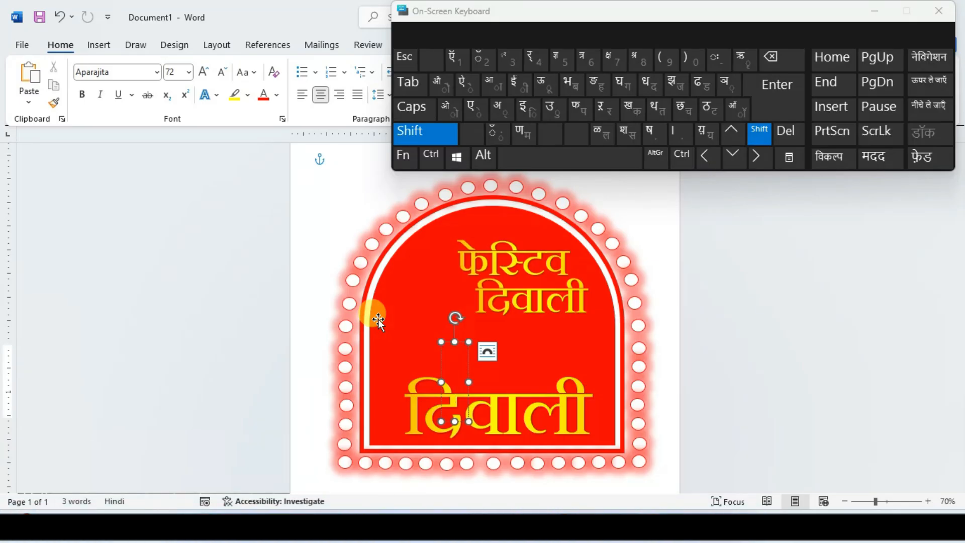
{"action": "type", "text": "र"}
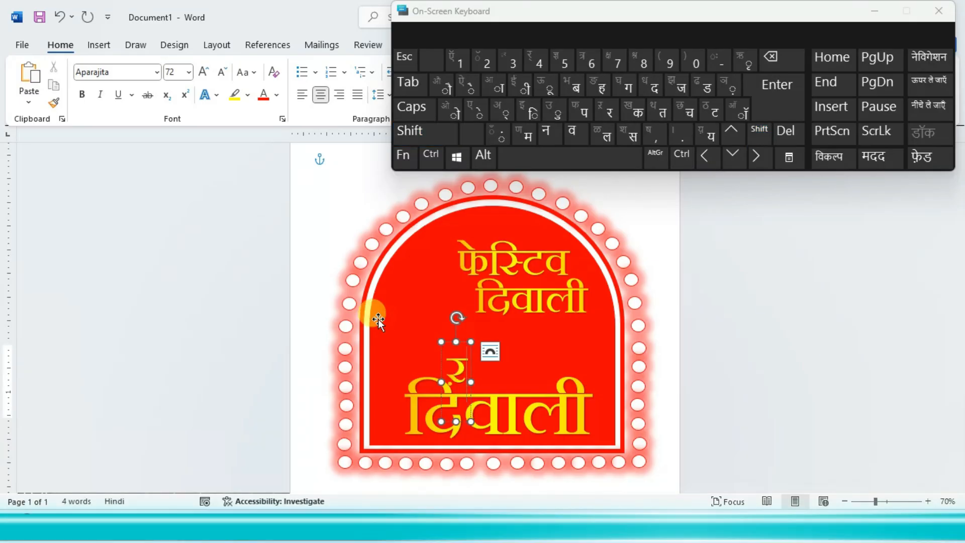
{"action": "key", "text": "BackSpace"}
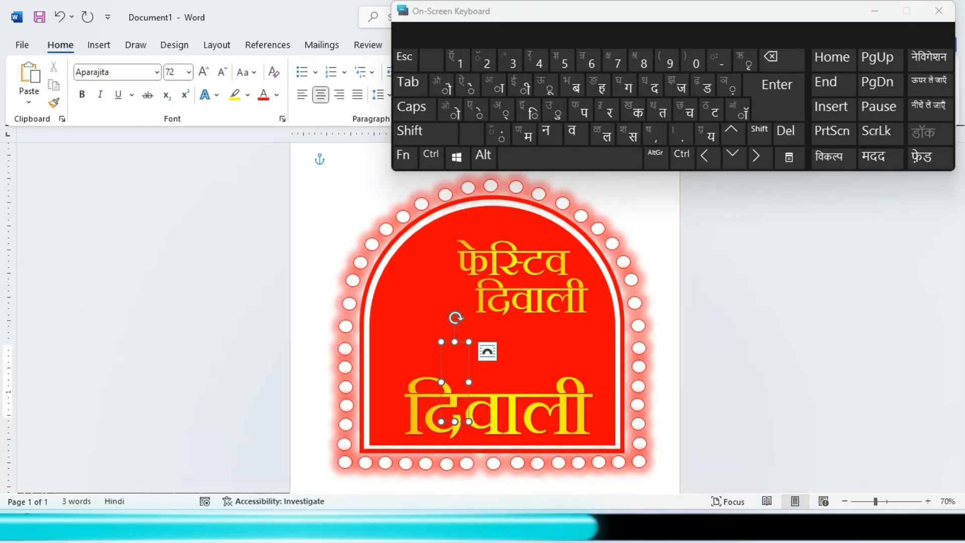
Step: Enter खशियों वाली in the emptied text box above the large दिवाली
{"action": "type", "text": "ख"}
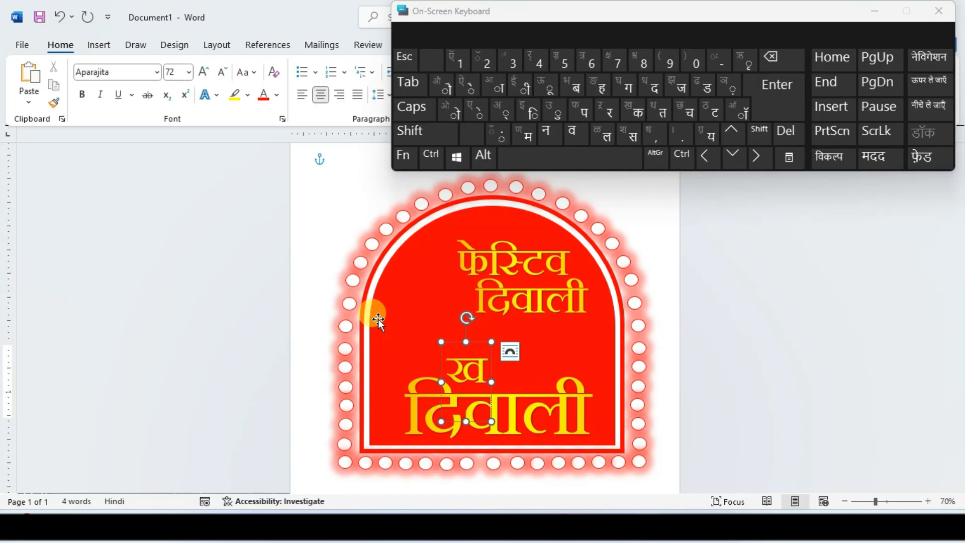
{"action": "type", "text": "स"}
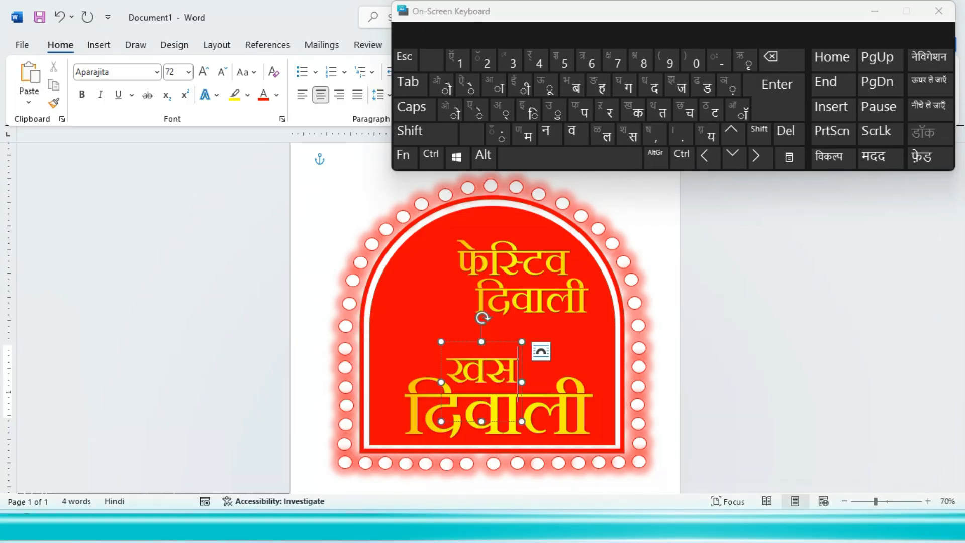
{"action": "key", "text": "BackSpace"}
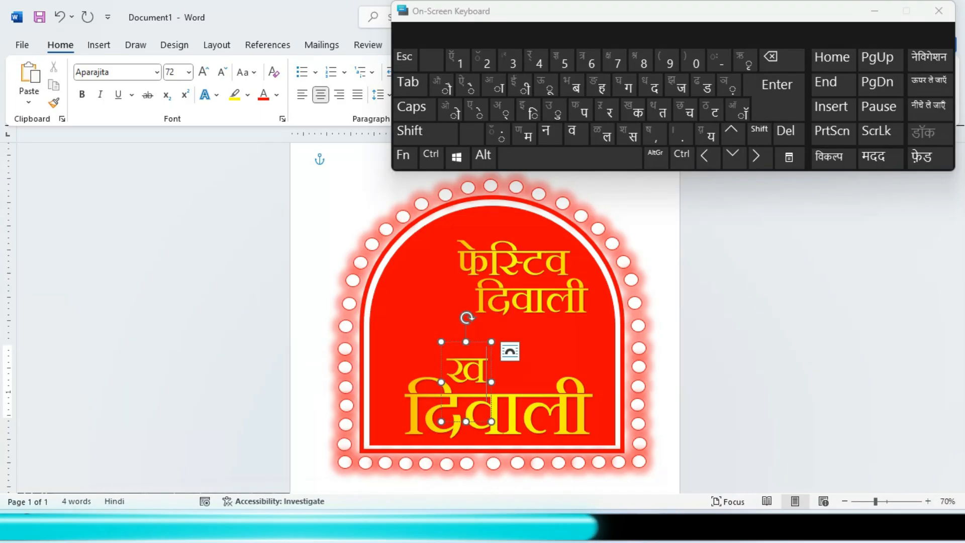
{"action": "type", "text": "श"}
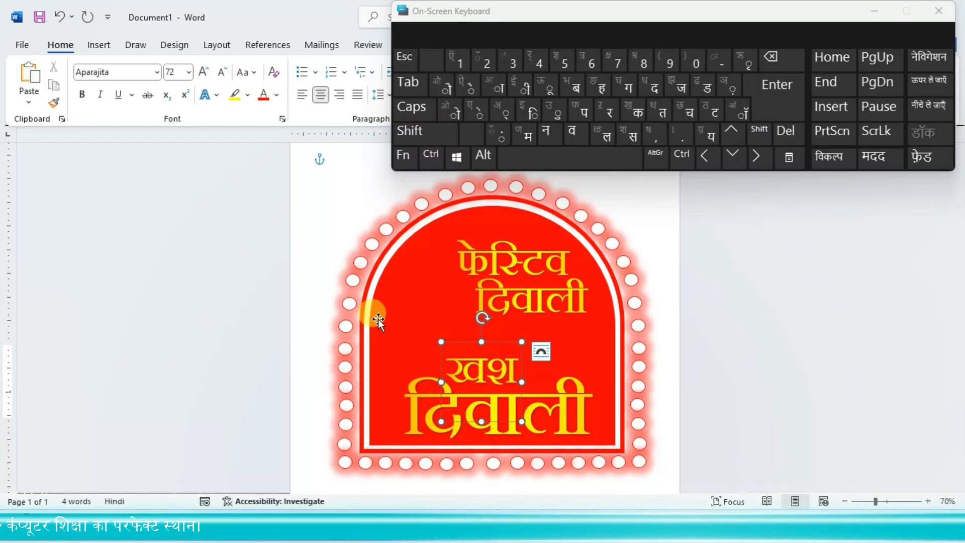
{"action": "type", "text": "ि"}
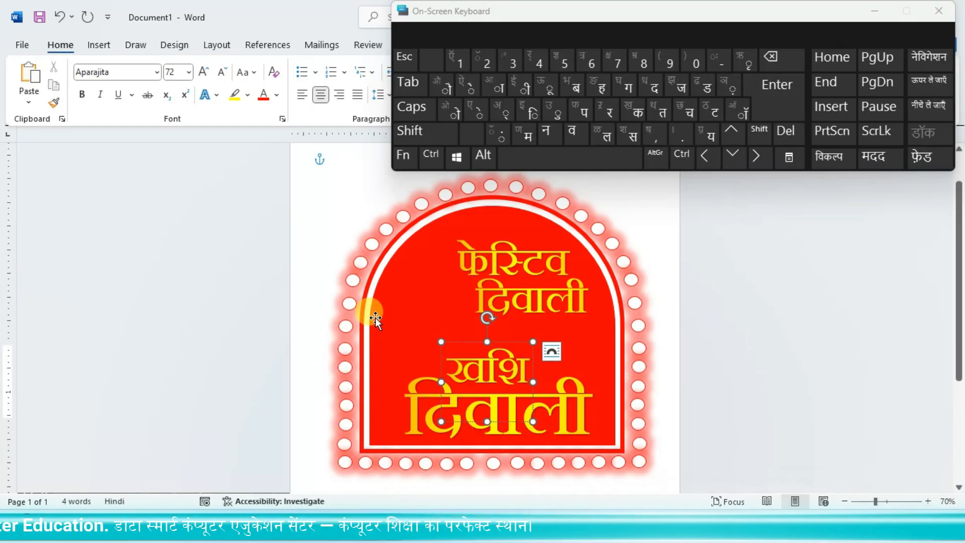
{"action": "type", "text": "य"}
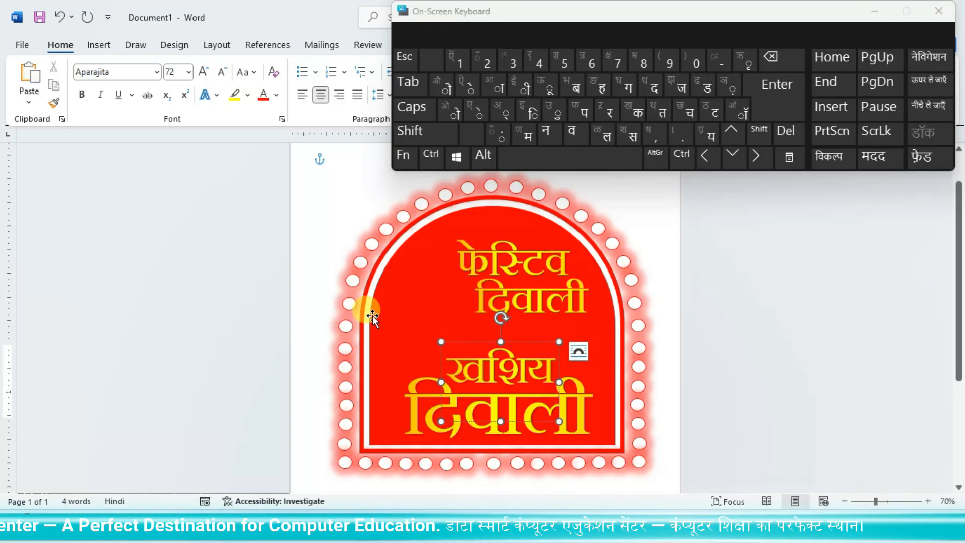
{"action": "type", "text": "ों"}
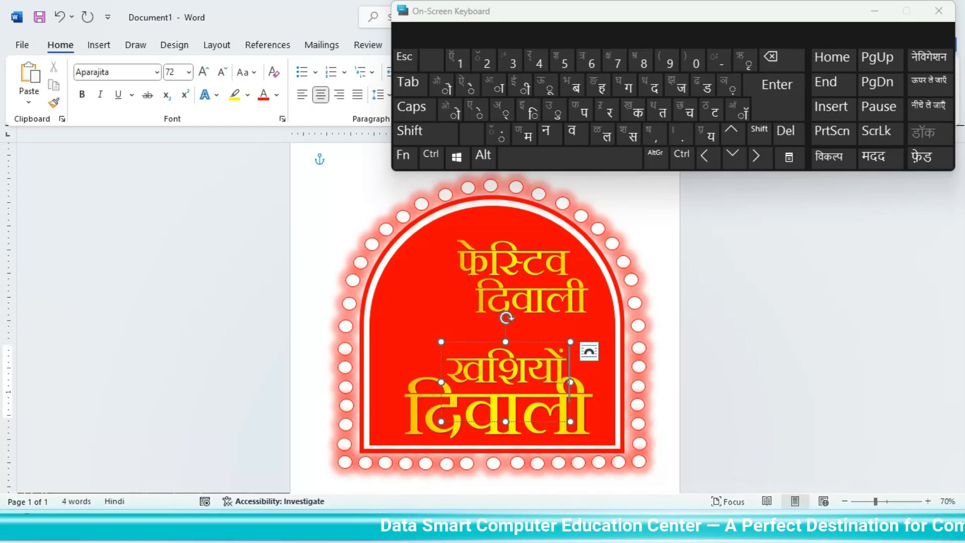
{"action": "type", "text": "वा"}
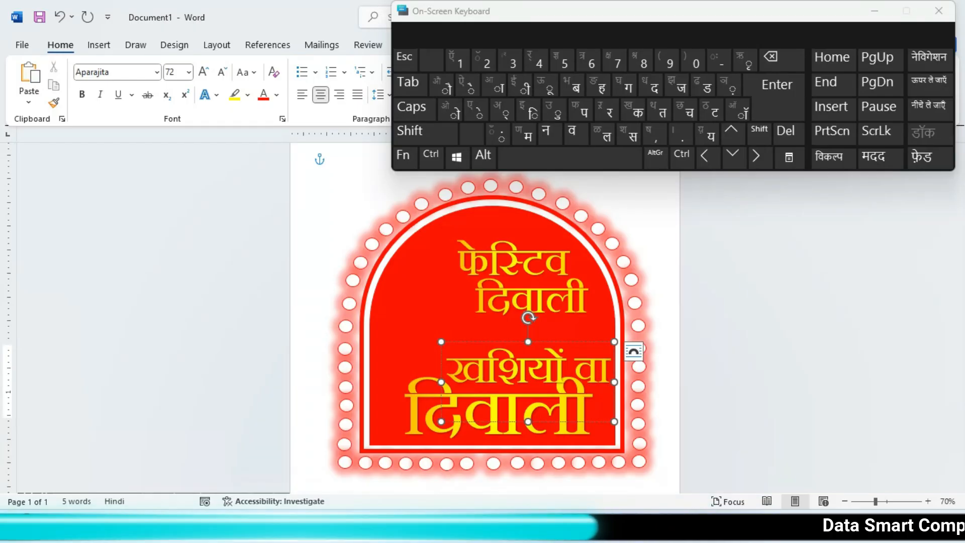
{"action": "type", "text": "ल"}
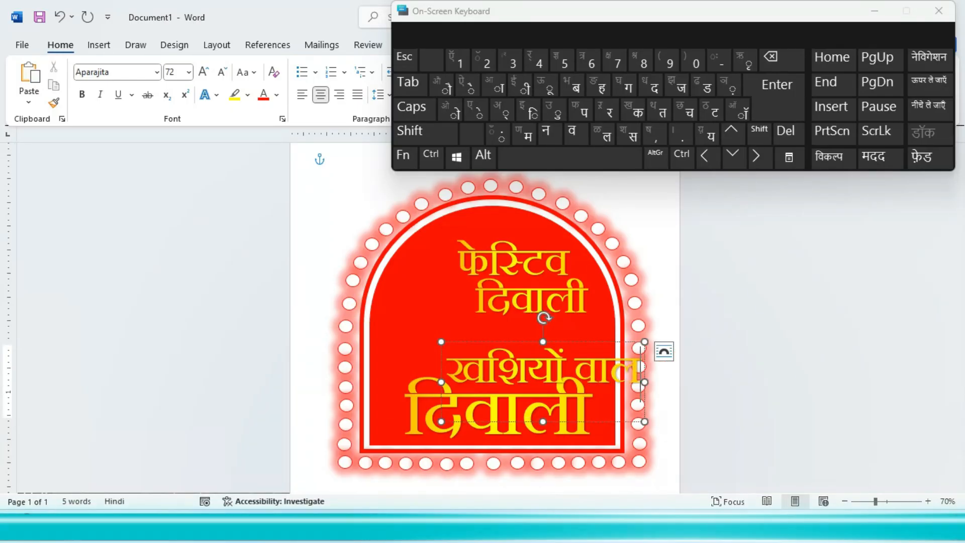
{"action": "type", "text": "ी"}
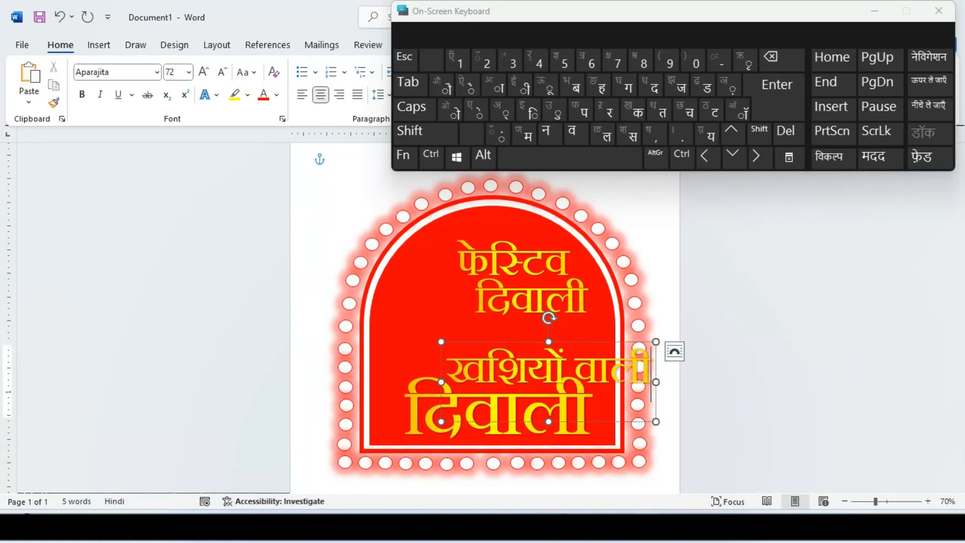
Step: Centre the खशियों वाली text horizontally above the large दिवाली and reduce its font size to 28
{"action": "left_click_drag", "start_coordinate": [472, 340], "coordinate": [408, 334]}
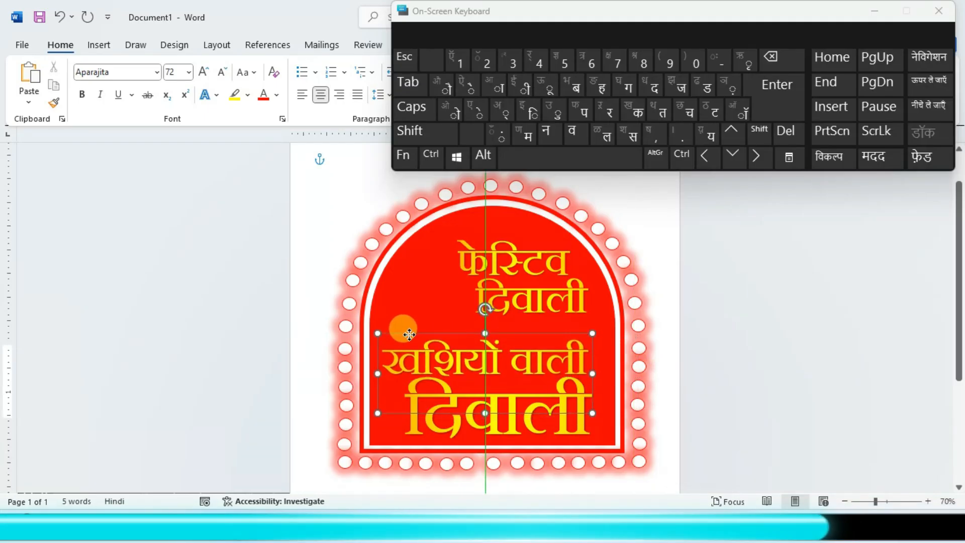
{"action": "left_click", "coordinate": [223, 74]}
{"action": "left_click", "coordinate": [223, 74]}
{"action": "left_click", "coordinate": [223, 73]}
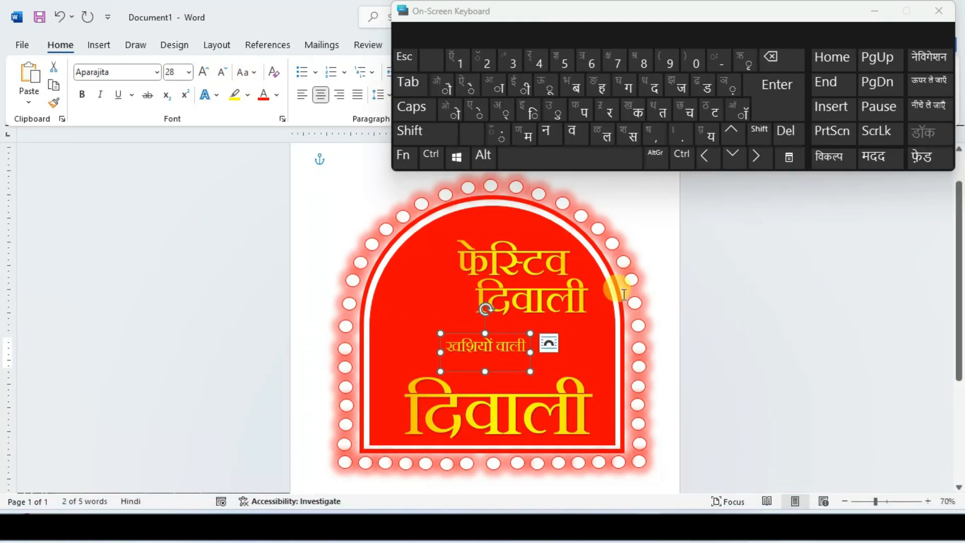
Step: Move the खशियों वाली text down to sit just above the large दिवाली and increase its font size to 36
{"action": "left_click_drag", "start_coordinate": [503, 333], "coordinate": [520, 368]}
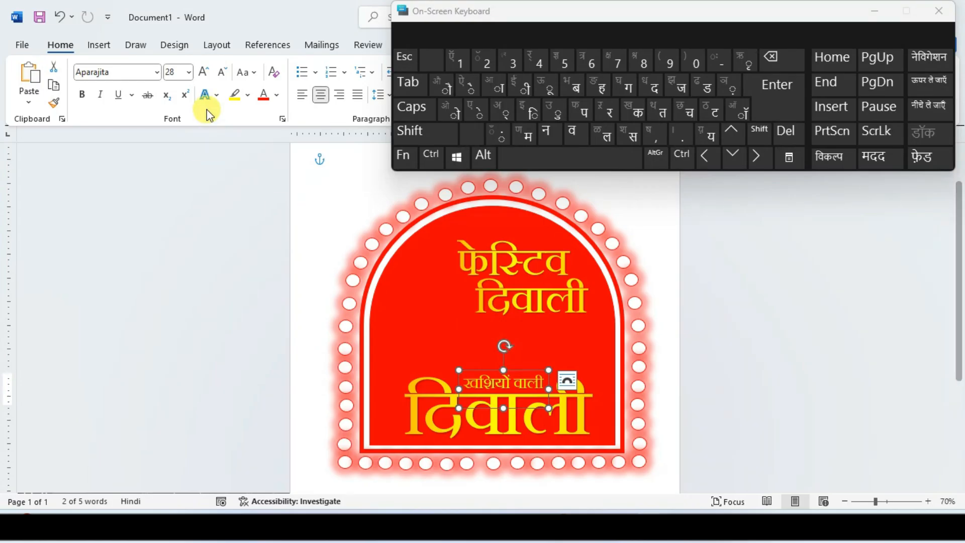
{"action": "left_click", "coordinate": [204, 73]}
{"action": "left_click_drag", "start_coordinate": [545, 370], "coordinate": [533, 367]}
Step: Correct the spelling of the small line to खुशियों वाली and nudge its text box slightly up and left
{"action": "left_click", "coordinate": [471, 380]}
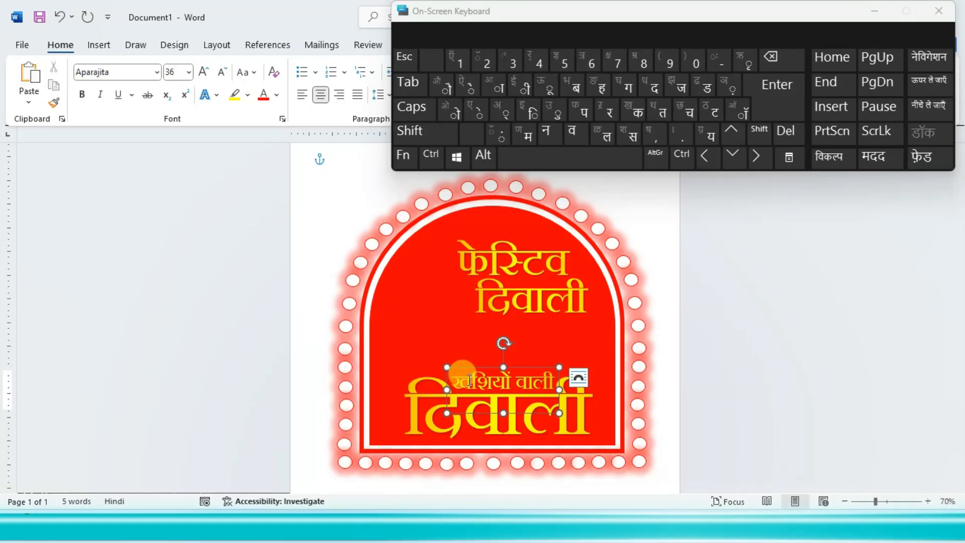
{"action": "type", "text": "ु"}
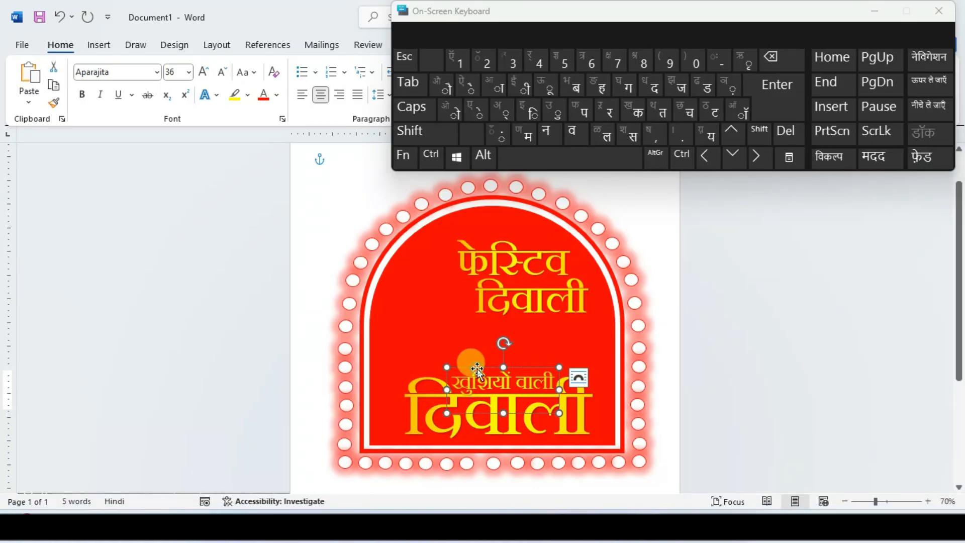
{"action": "left_click", "coordinate": [478, 369]}
{"action": "key", "text": "Up"}
{"action": "key", "text": "Left"}
{"action": "key", "text": "Up"}
{"action": "key", "text": "Up"}
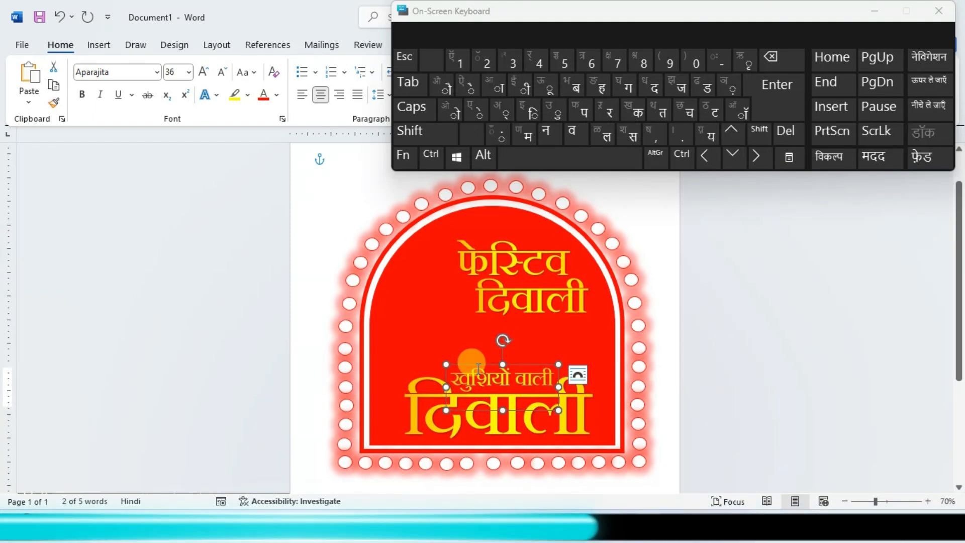
{"action": "left_click", "coordinate": [732, 311]}
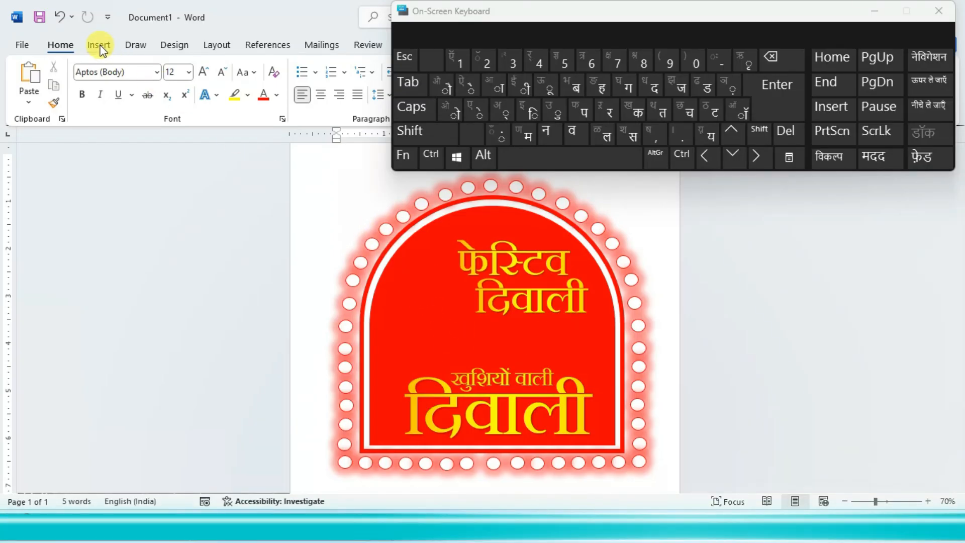
Step: Close the on-screen keyboard and draw a Moon shape about 3.24" high and 1.04" wide inside the arch
{"action": "left_click", "coordinate": [938, 11]}
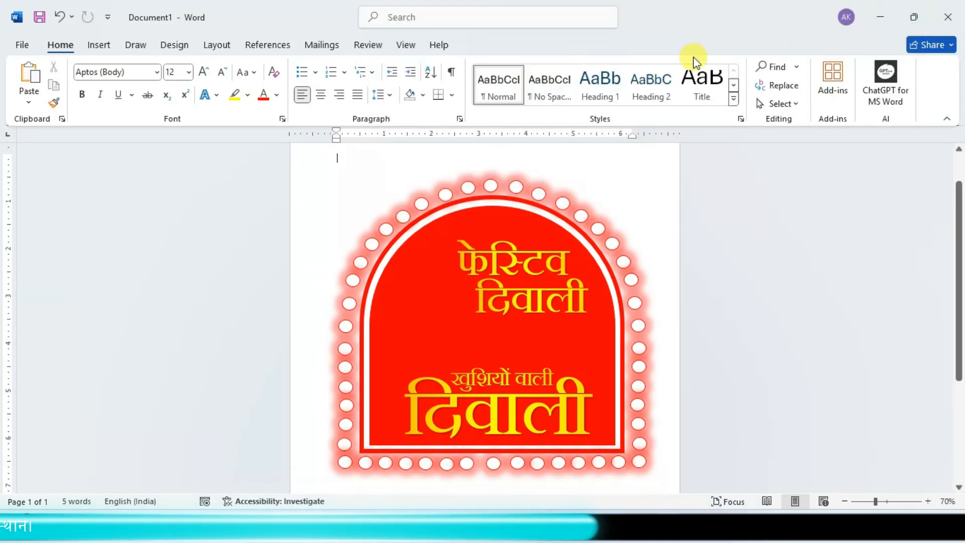
{"action": "left_click", "coordinate": [100, 46]}
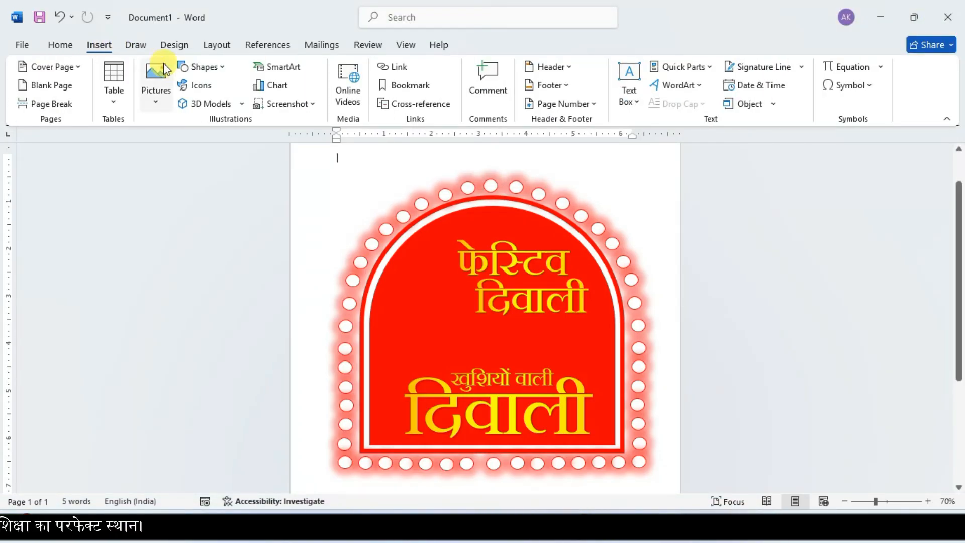
{"action": "left_click", "coordinate": [204, 67]}
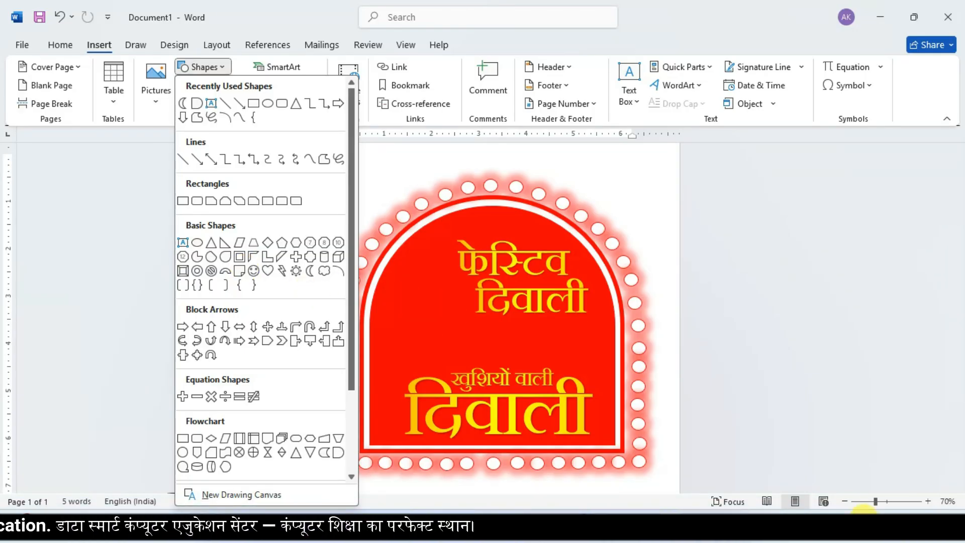
{"action": "left_click", "coordinate": [309, 272]}
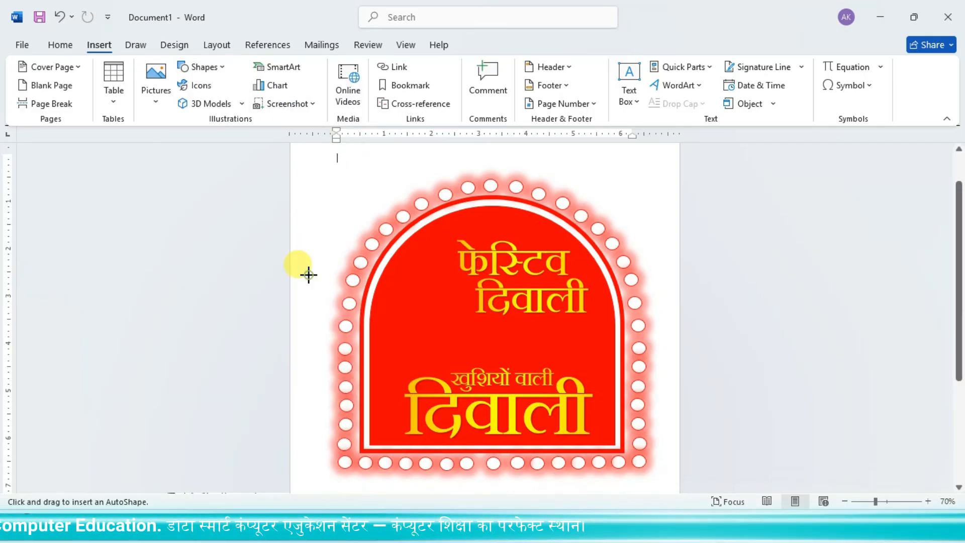
{"action": "left_click_drag", "start_coordinate": [420, 279], "coordinate": [470, 430]}
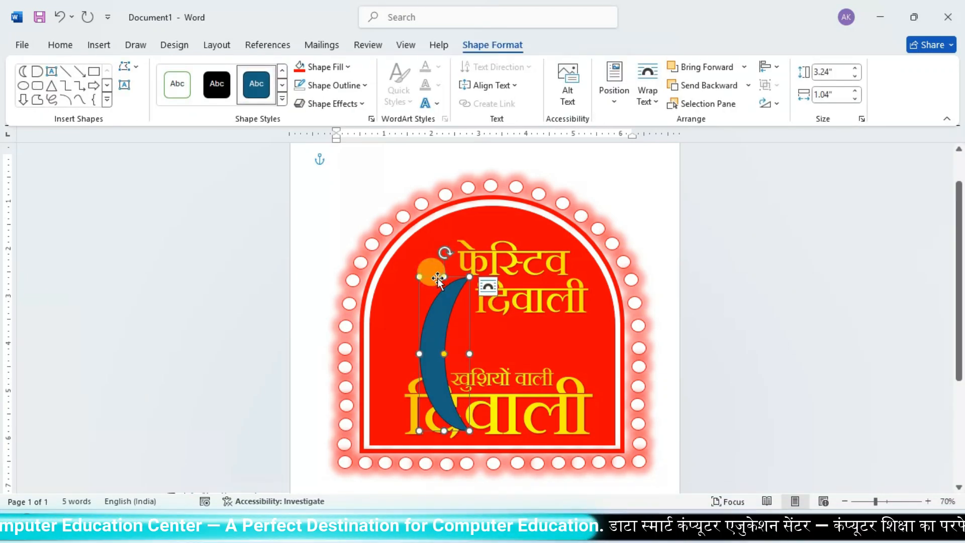
Step: Rotate the moon into an upward-opening bowl beneath the smaller दिवाली and resize it to about 4.04" long and 0.71" thick
{"action": "left_click_drag", "start_coordinate": [446, 249], "coordinate": [352, 352]}
{"action": "left_click_drag", "start_coordinate": [471, 354], "coordinate": [503, 330]}
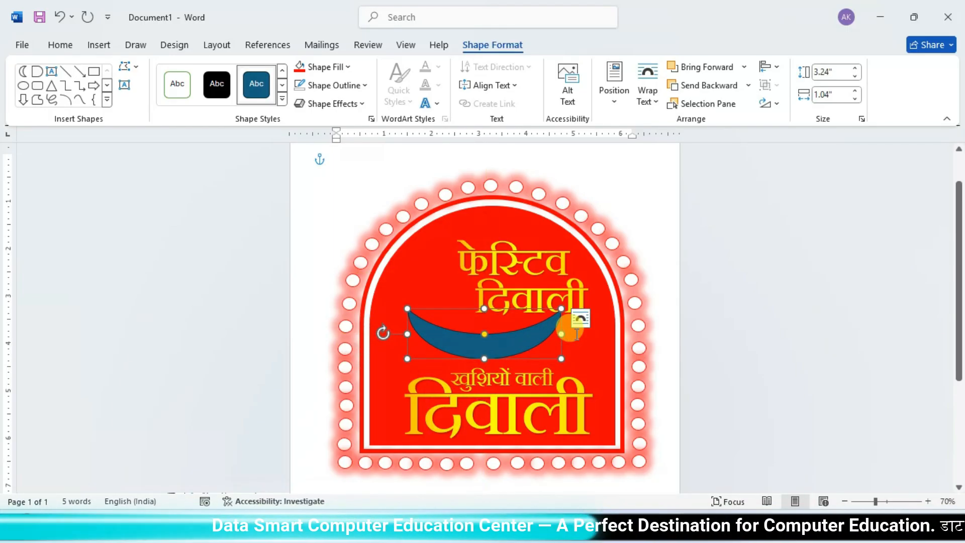
{"action": "left_click_drag", "start_coordinate": [561, 335], "coordinate": [600, 333]}
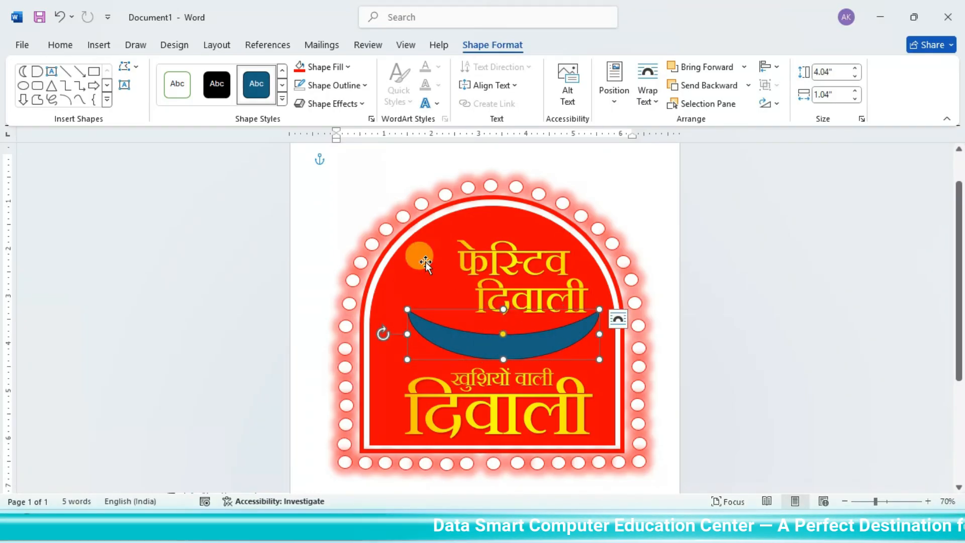
{"action": "left_click_drag", "start_coordinate": [505, 308], "coordinate": [504, 326]}
{"action": "left_click_drag", "start_coordinate": [586, 327], "coordinate": [594, 322]}
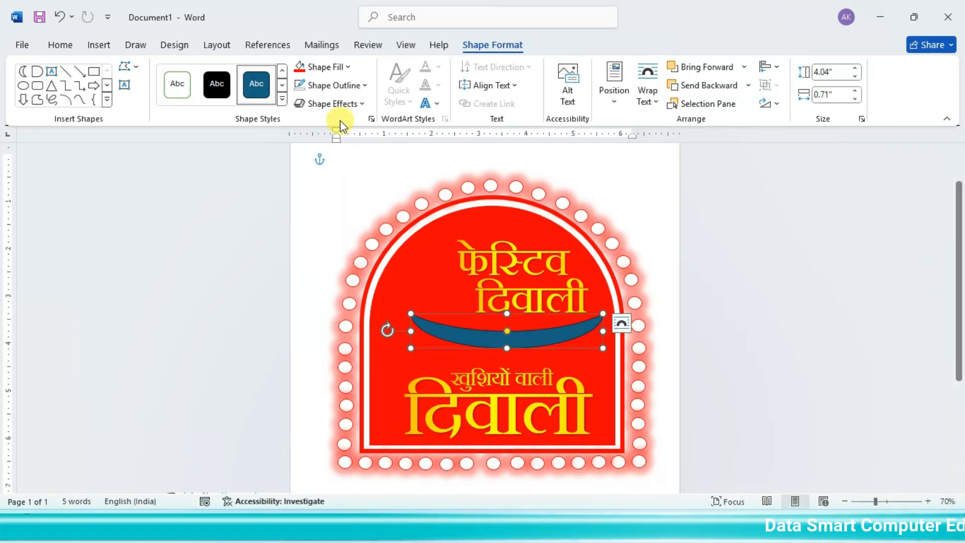
Step: Give the bowl-shaped moon the gold-yellow linear gradient fill and remove its outline
{"action": "left_click", "coordinate": [337, 71]}
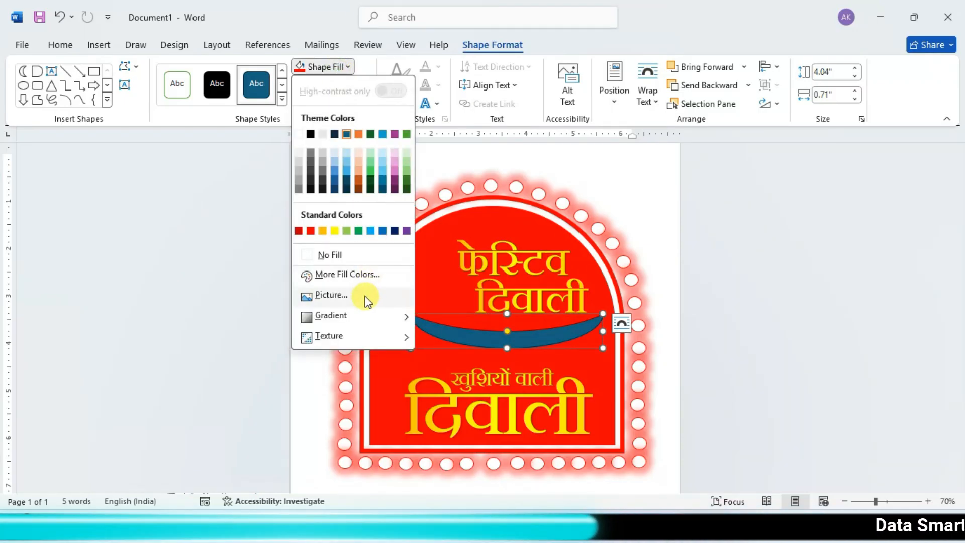
{"action": "mouse_move", "coordinate": [367, 316]}
{"action": "left_click", "coordinate": [490, 489]}
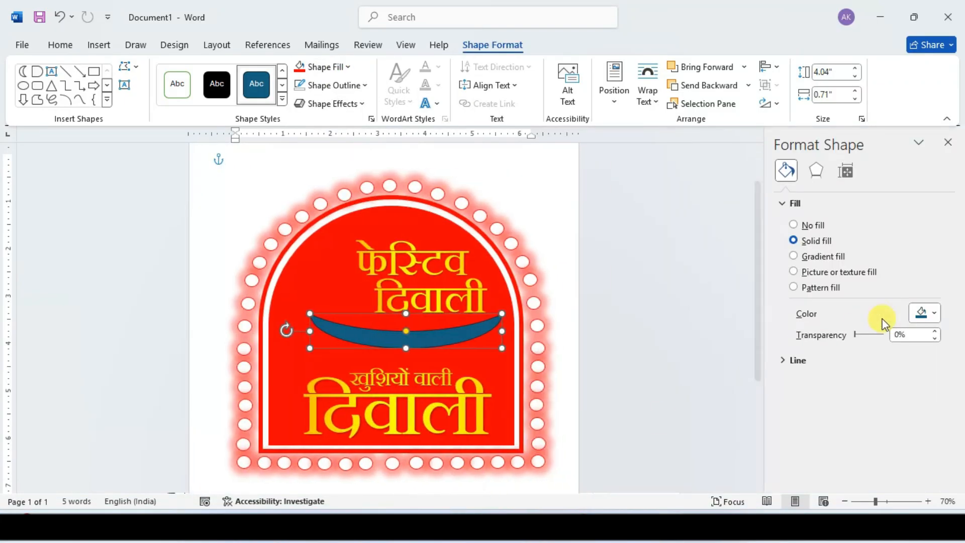
{"action": "left_click", "coordinate": [816, 257]}
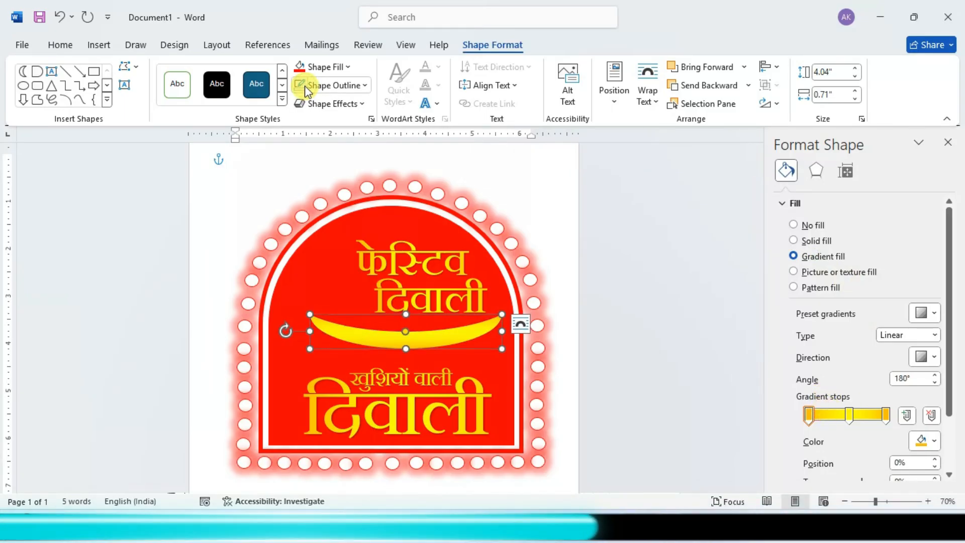
{"action": "left_click", "coordinate": [331, 85]}
{"action": "left_click", "coordinate": [341, 275]}
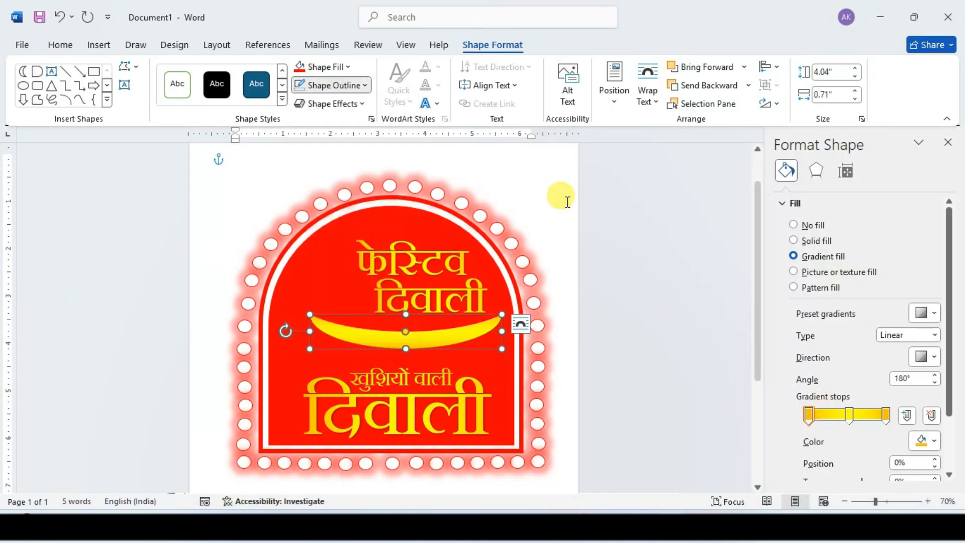
{"action": "left_click", "coordinate": [566, 256]}
Step: Lengthen the yellow bowl shape slightly at its left end and shift it slightly upward beneath the smaller दिवाली
{"action": "left_click", "coordinate": [365, 341]}
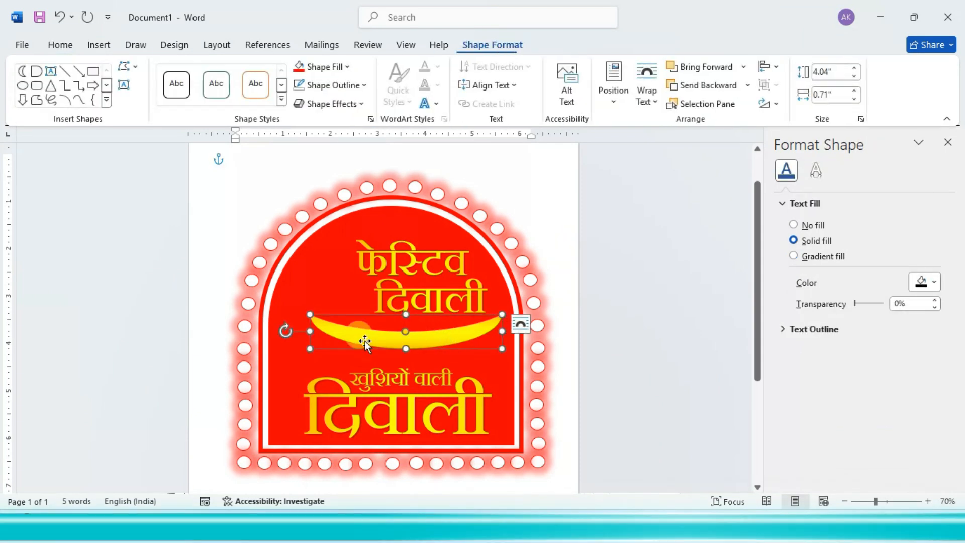
{"action": "left_click", "coordinate": [305, 333]}
{"action": "mouse_move", "coordinate": [306, 334]}
{"action": "left_mouse_down"}
{"action": "mouse_move", "coordinate": [318, 334]}
{"action": "mouse_move", "coordinate": [301, 332]}
{"action": "left_mouse_up"}
{"action": "left_click_drag", "start_coordinate": [423, 339], "coordinate": [425, 335]}
{"action": "left_click", "coordinate": [540, 247]}
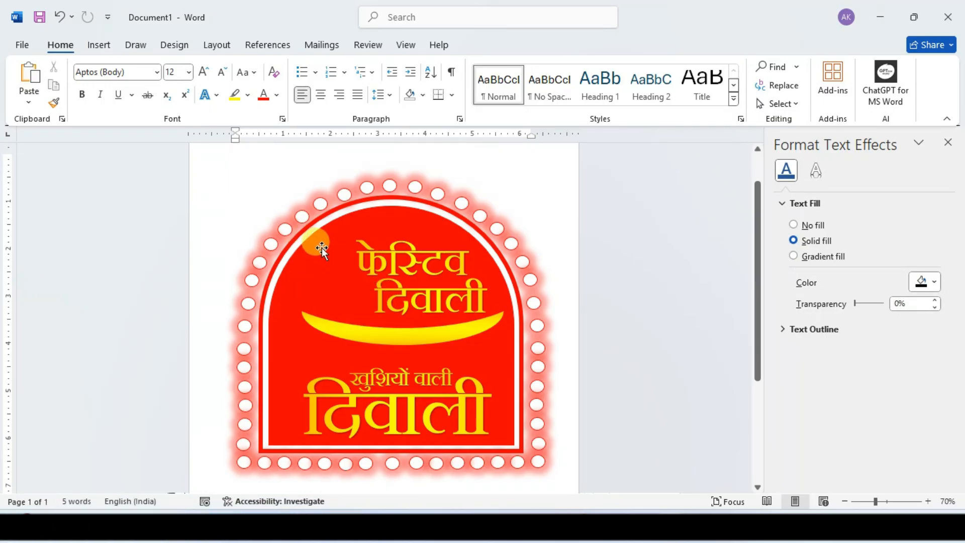
Step: Draw a closed flame shape about 2.22" high and 0.8" wide with the Curve tool above the bowl's left end
{"action": "left_click", "coordinate": [103, 45]}
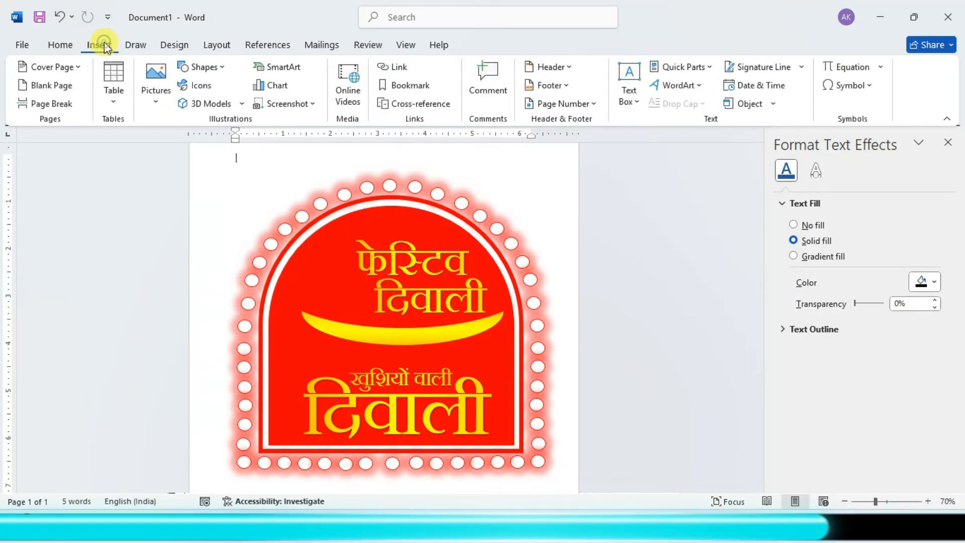
{"action": "left_click", "coordinate": [201, 68]}
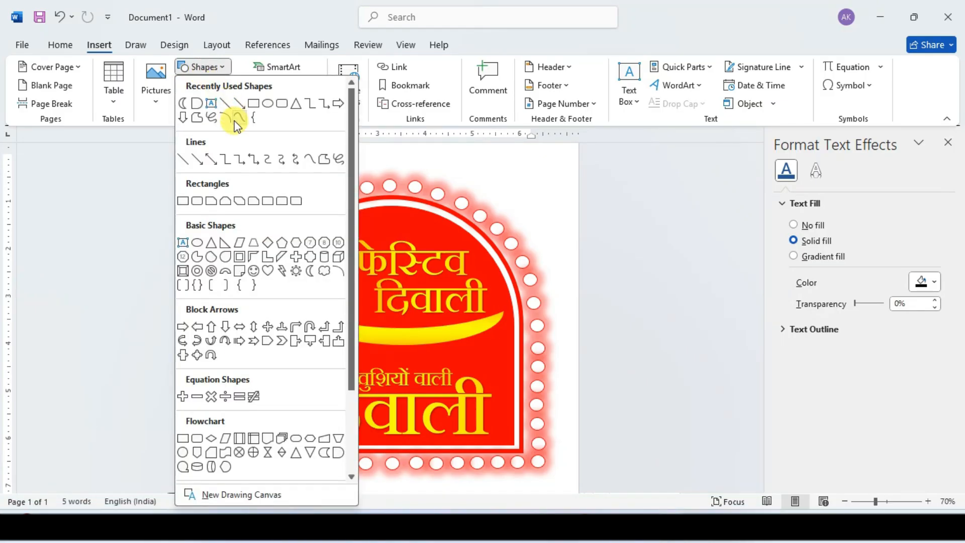
{"action": "left_click", "coordinate": [310, 160]}
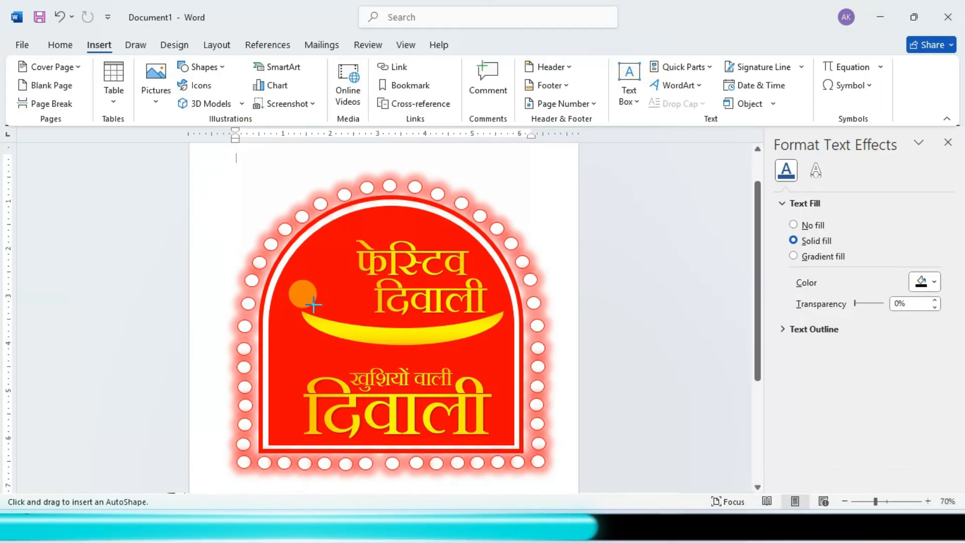
{"action": "left_click", "coordinate": [313, 304]}
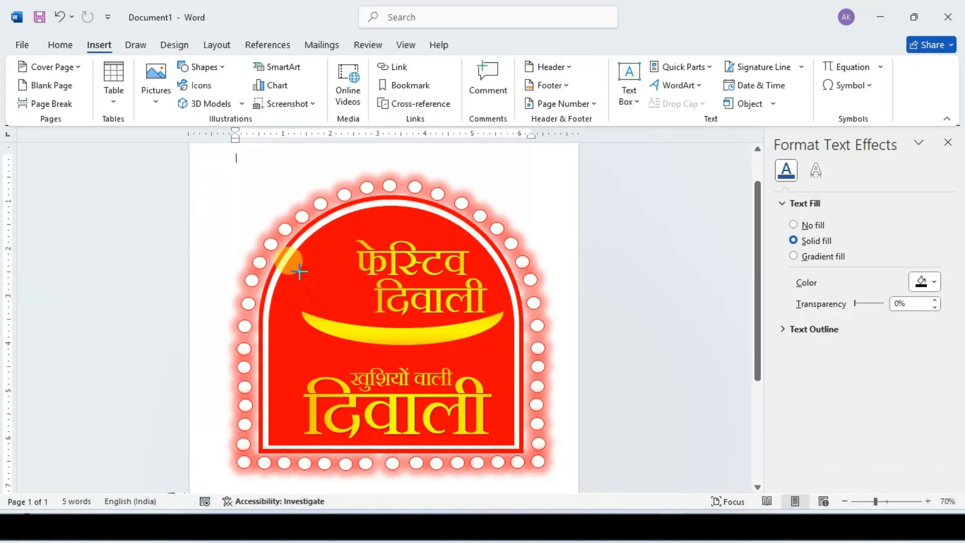
{"action": "left_click", "coordinate": [299, 272]}
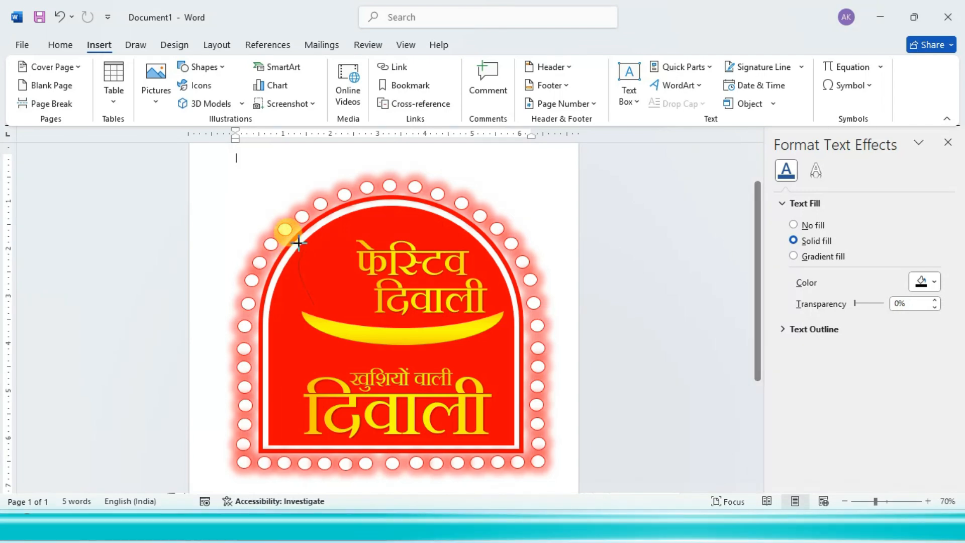
{"action": "left_click", "coordinate": [321, 224]}
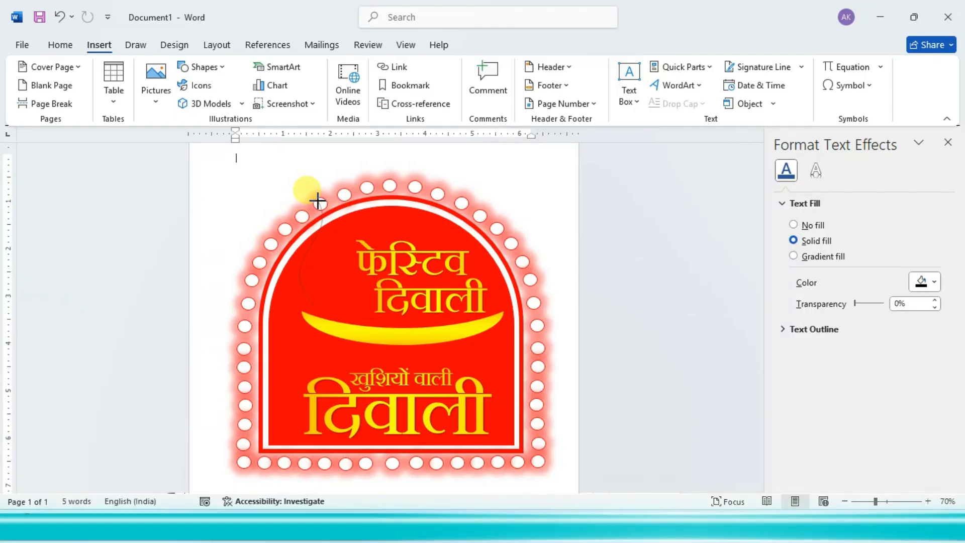
{"action": "left_click", "coordinate": [336, 237]}
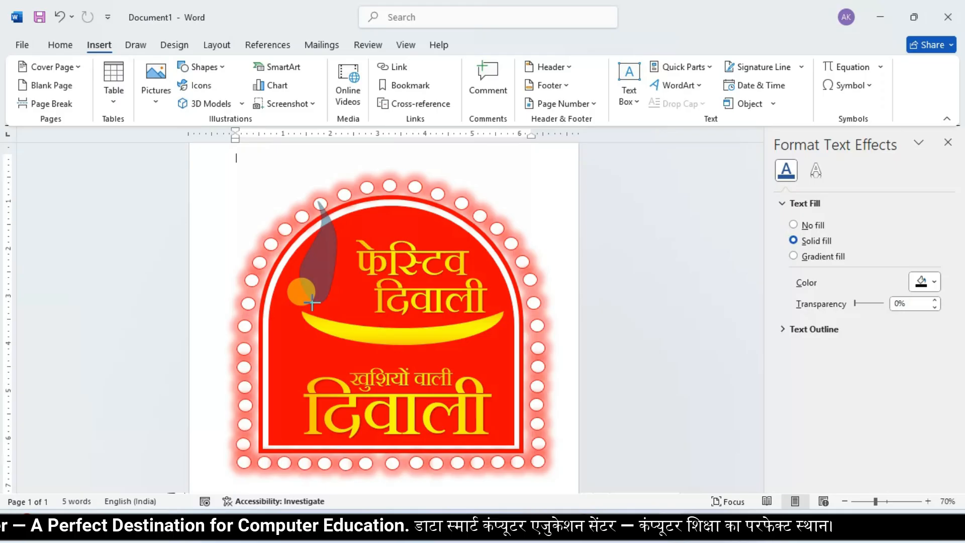
{"action": "left_click", "coordinate": [313, 302]}
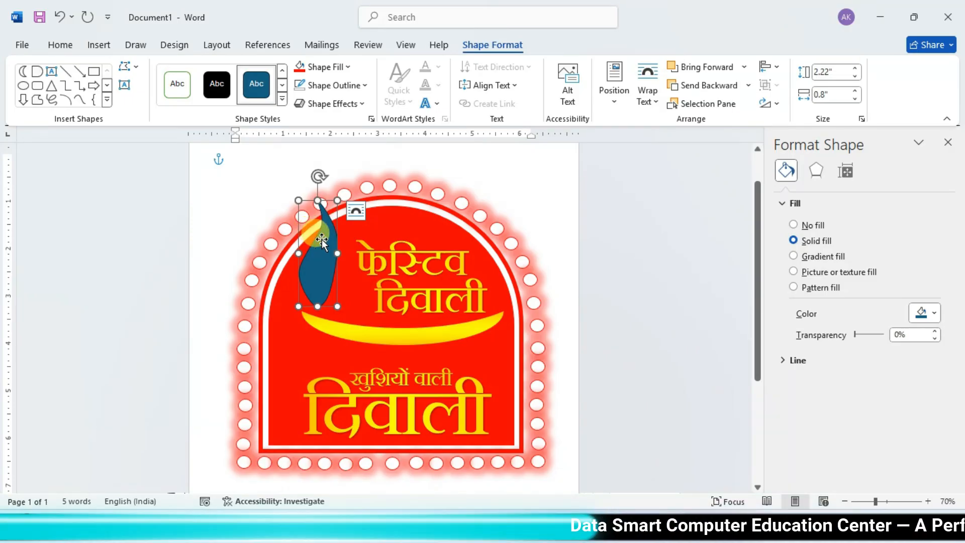
Step: Give the flame shape the gold-yellow gradient fill and remove its outline
{"action": "left_click", "coordinate": [334, 68]}
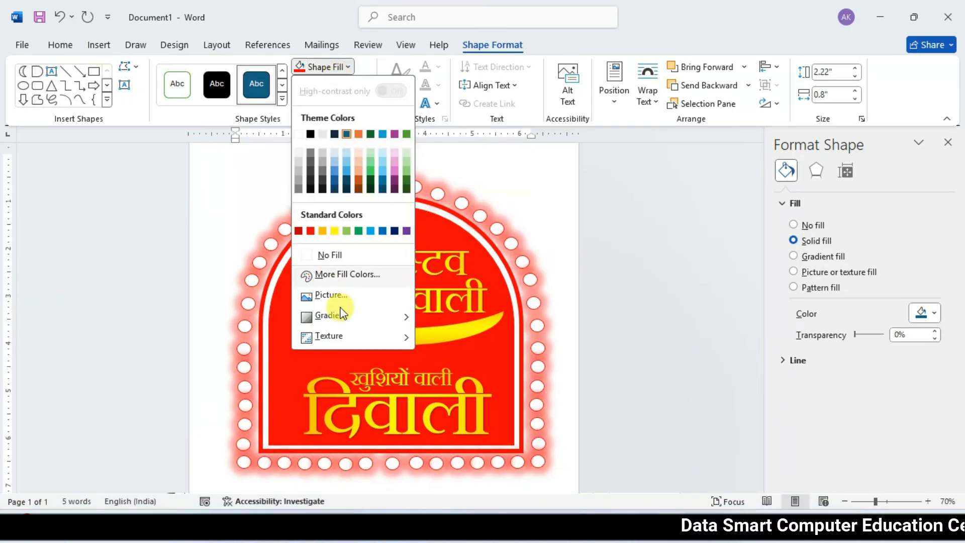
{"action": "mouse_move", "coordinate": [345, 317]}
{"action": "left_click", "coordinate": [503, 489]}
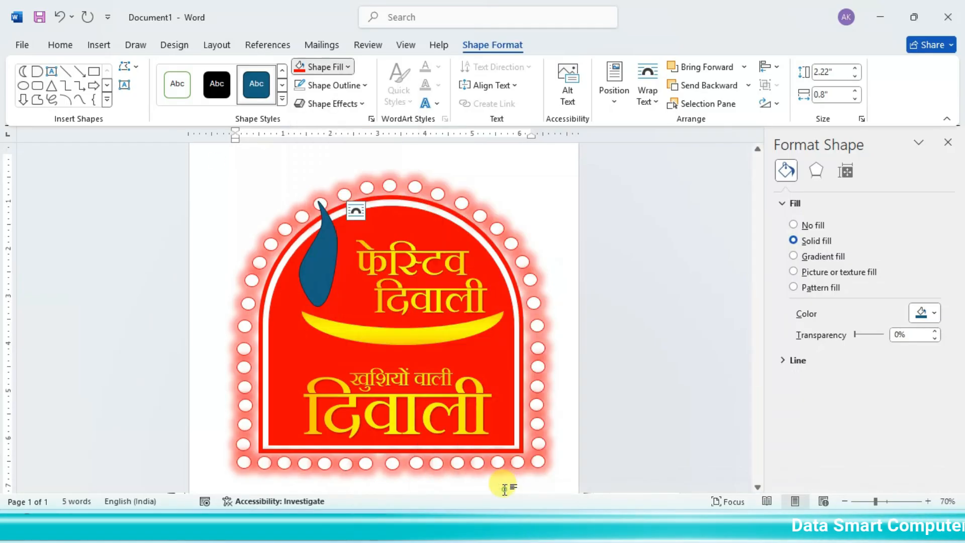
{"action": "left_click", "coordinate": [794, 256]}
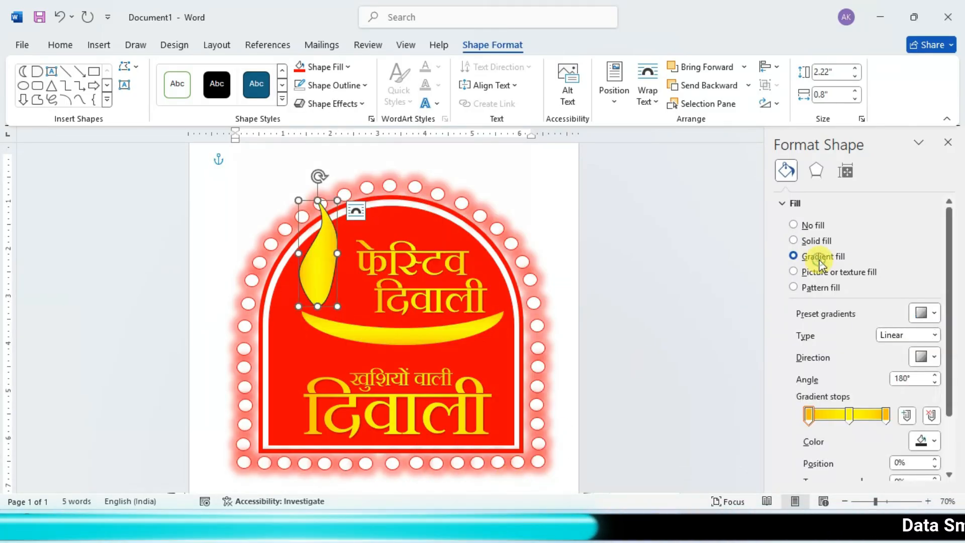
{"action": "left_click", "coordinate": [326, 86]}
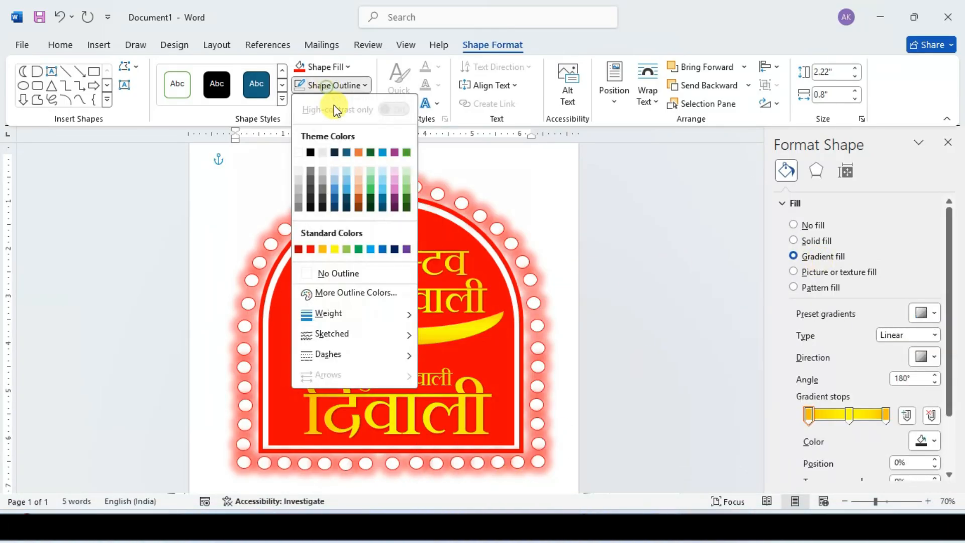
{"action": "left_click", "coordinate": [341, 275]}
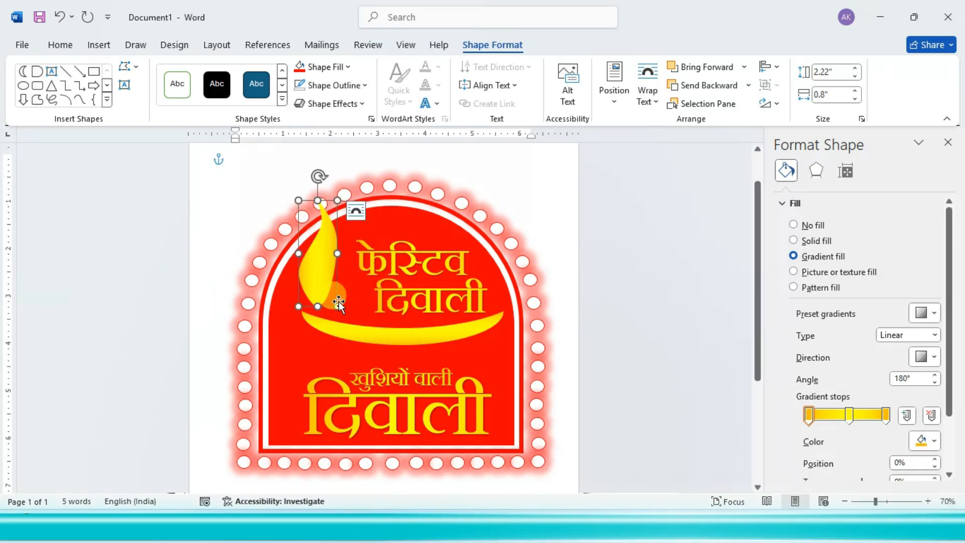
Step: Shrink the flame to about 1.51" by 0.68" and place it just above the left end of the bowl
{"action": "left_click_drag", "start_coordinate": [338, 305], "coordinate": [318, 284]}
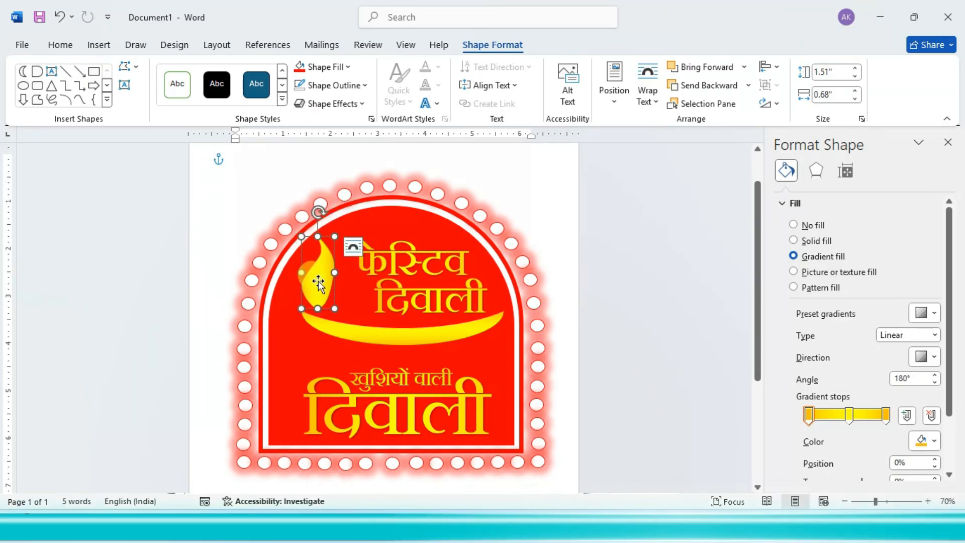
{"action": "left_click", "coordinate": [495, 164]}
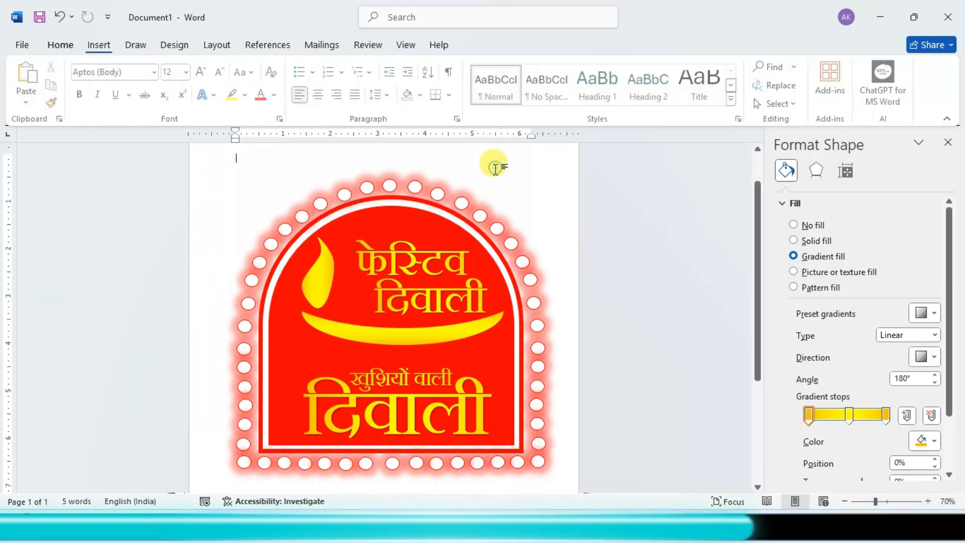
{"action": "left_click", "coordinate": [325, 280]}
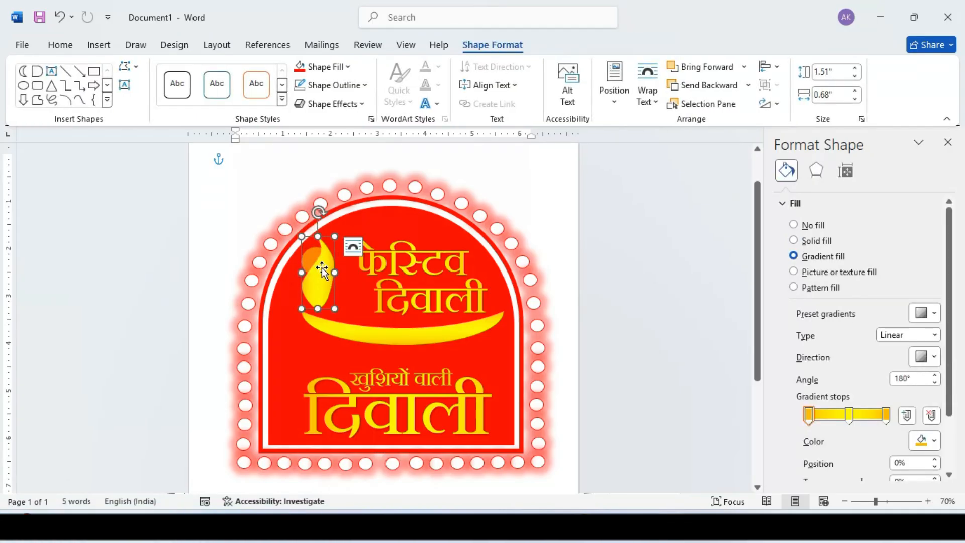
Step: Duplicate the flame slightly offset over the original and give the copy a solid red fill
{"action": "left_click_drag", "start_coordinate": [325, 275], "coordinate": [332, 283]}
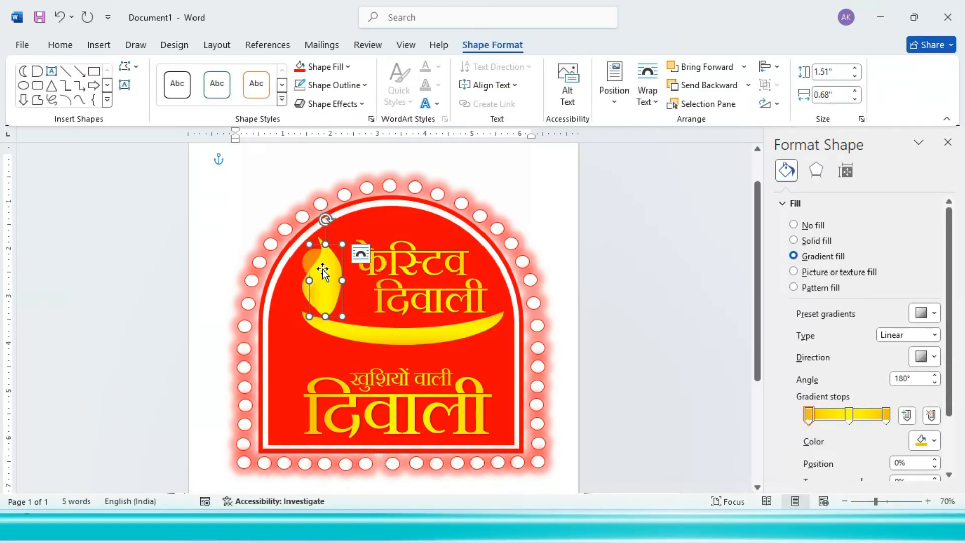
{"action": "left_click", "coordinate": [304, 68]}
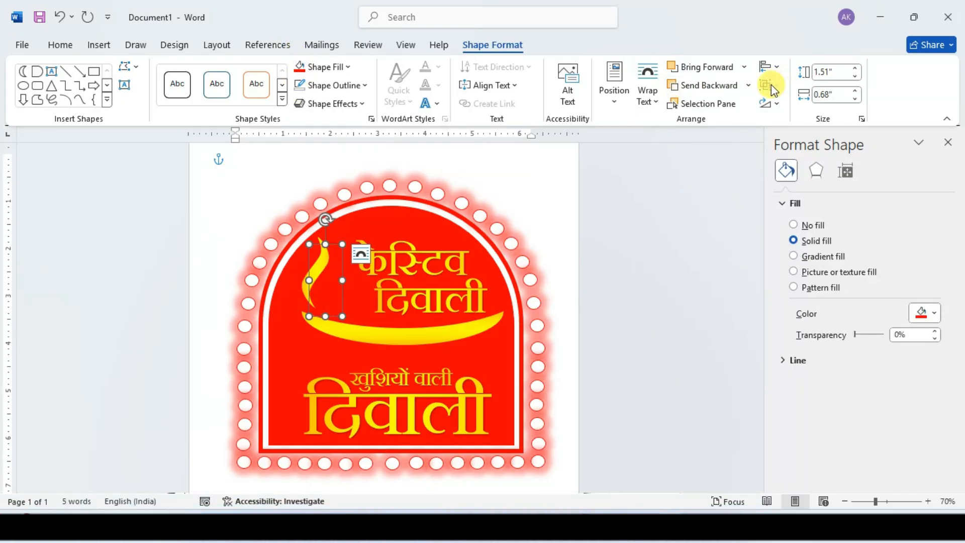
Step: Flip the red flame copy horizontally and fit it inside the yellow flame's lower part, about 0.81" by 0.3" and tilted slightly clockwise
{"action": "left_click", "coordinate": [768, 104]}
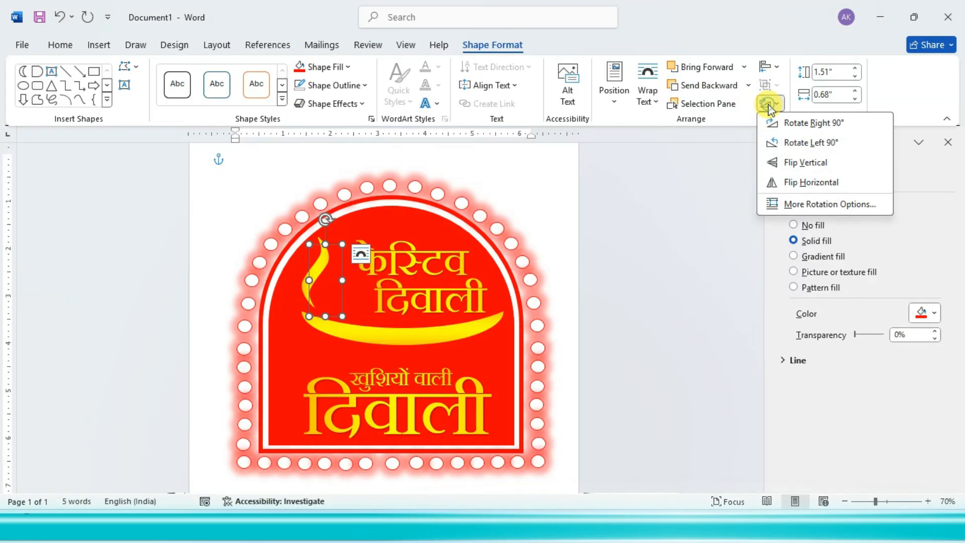
{"action": "left_click", "coordinate": [802, 184]}
{"action": "left_click_drag", "start_coordinate": [344, 319], "coordinate": [331, 249]}
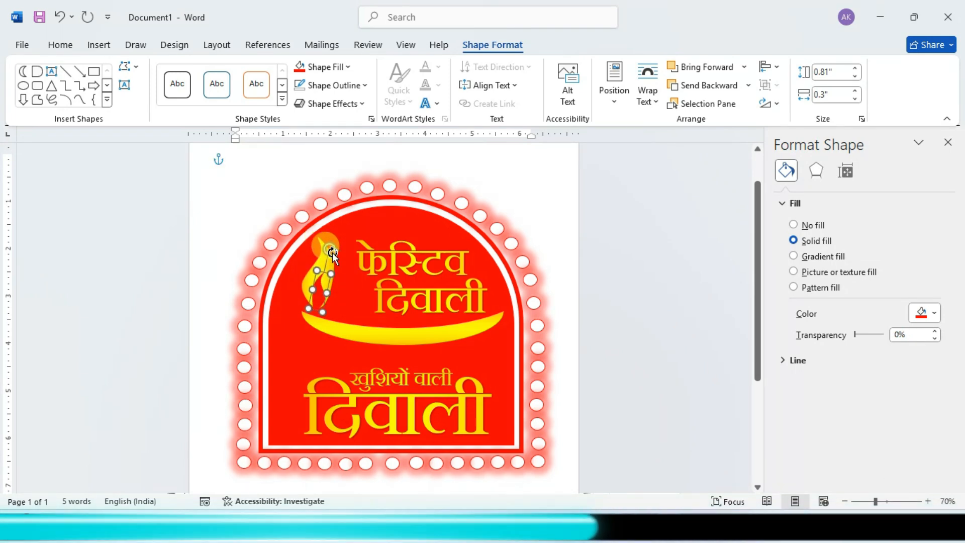
{"action": "left_click", "coordinate": [523, 180]}
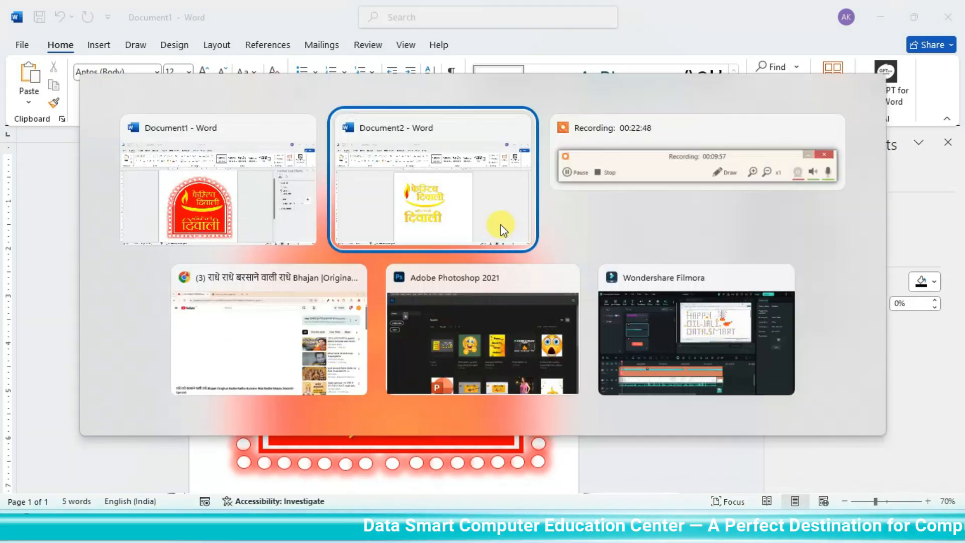
{"action": "key", "text": "alt+Tab"}
{"action": "left_click", "coordinate": [677, 186]}
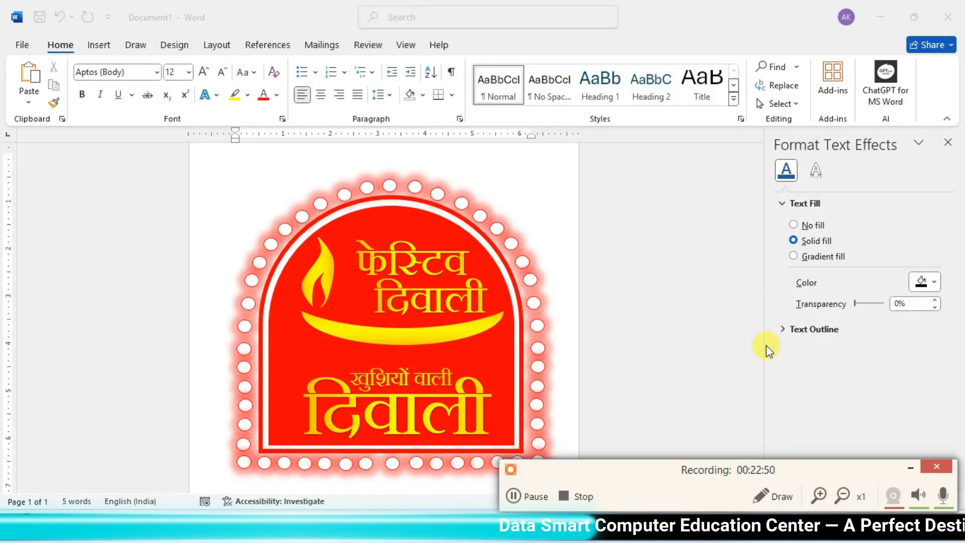